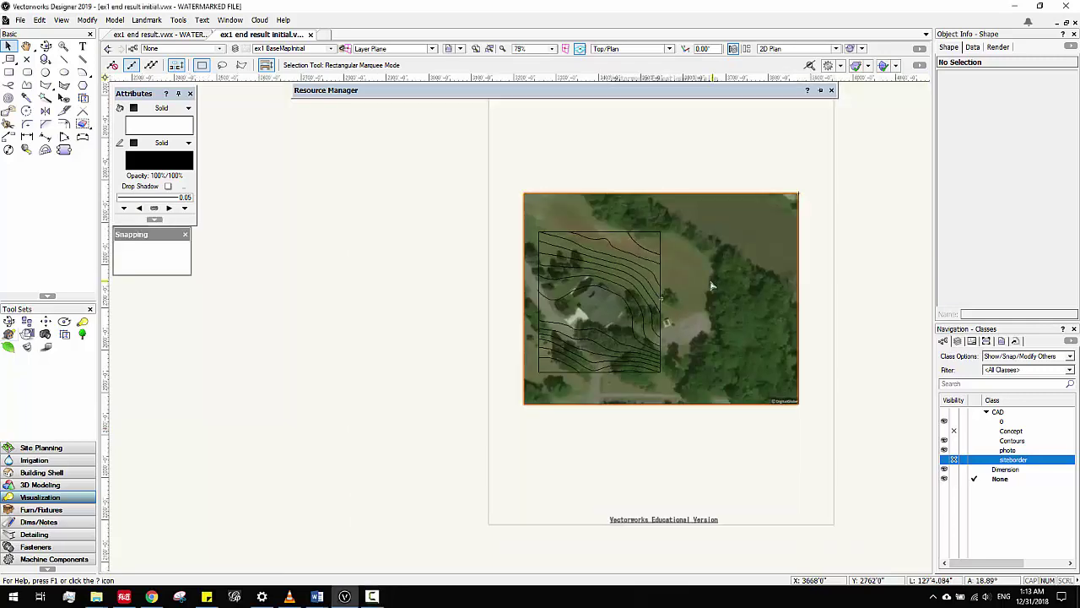
# Step: Examine the contour lines and site border laid over the aerial photo of the base map
pyautogui.scroll(3, 677, 290)
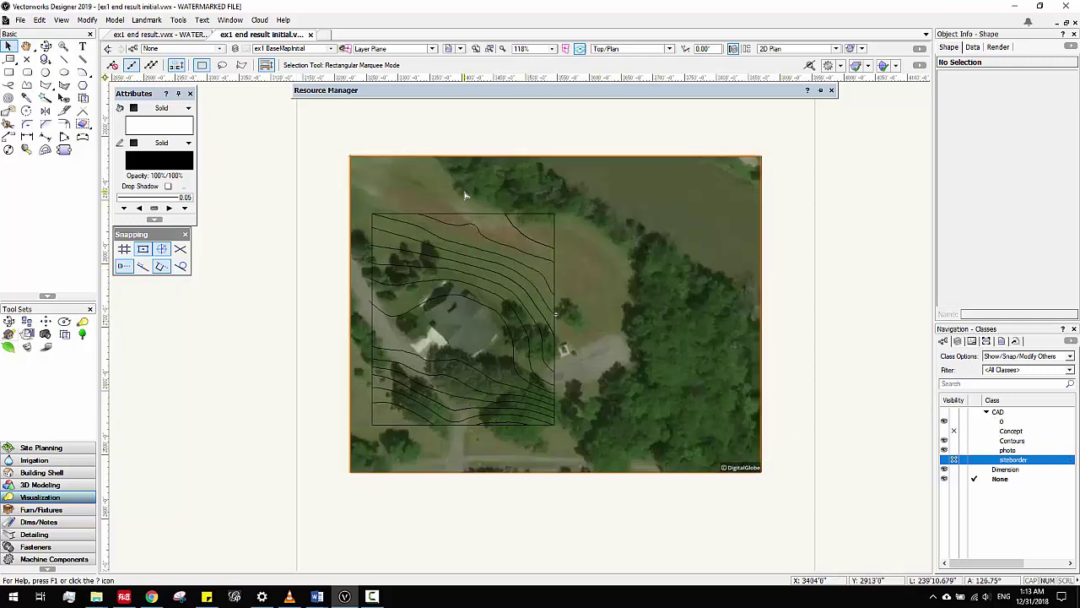
pyautogui.moveTo(718, 278)
pyautogui.mouseDown(button='middle')
pyautogui.moveTo(682, 262)
pyautogui.moveTo(727, 279)
pyautogui.mouseUp(button='middle')
pyautogui.moveTo(634, 276); pyautogui.dragTo(617, 261, button='middle')
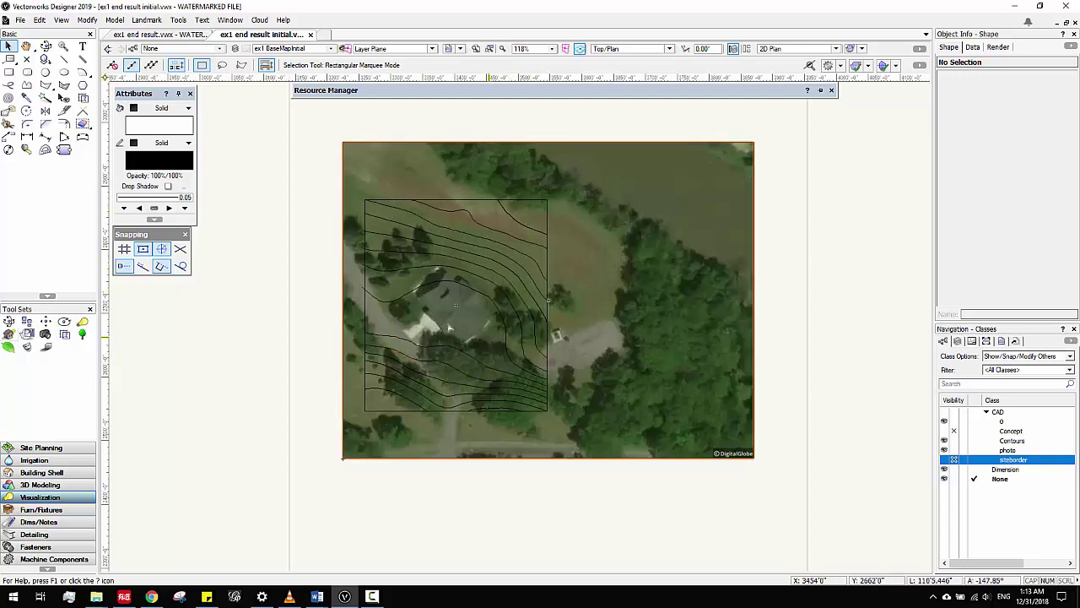
pyautogui.moveTo(594, 361); pyautogui.dragTo(642, 362, button='middle')
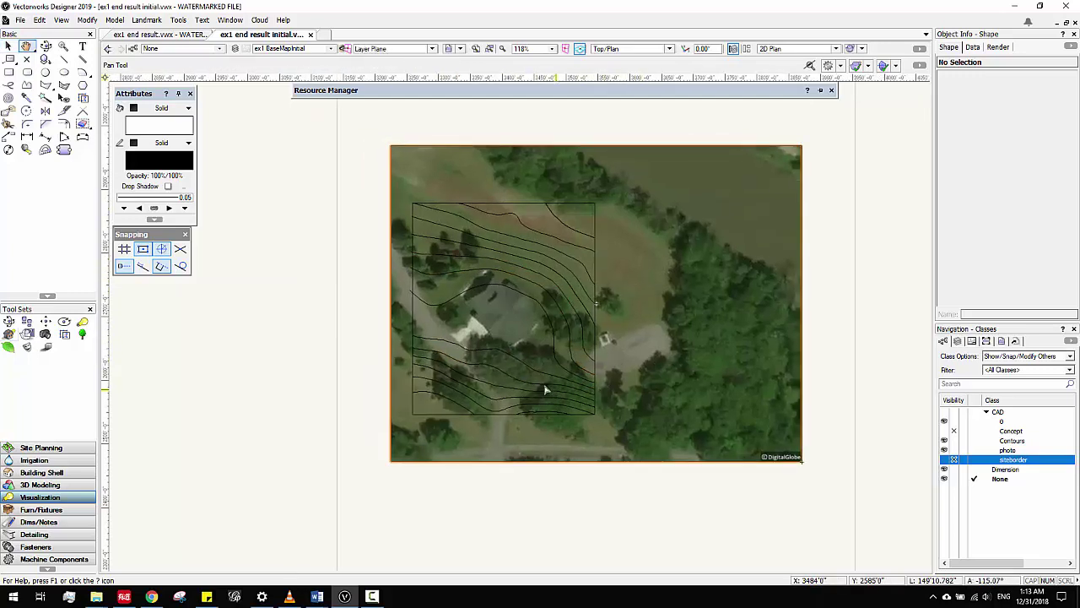
pyautogui.scroll(1, 545, 380)
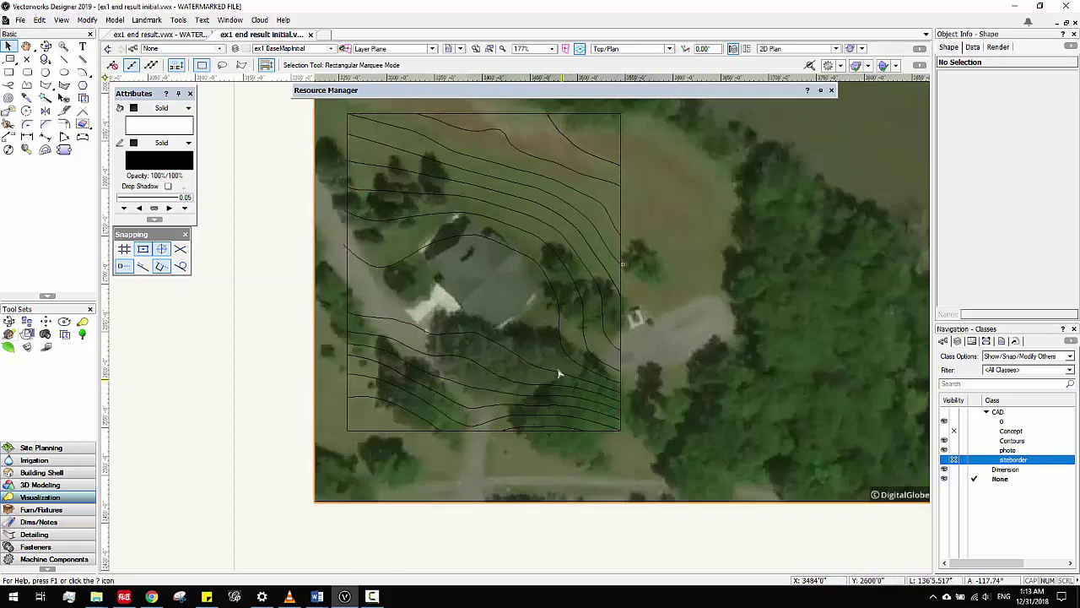
pyautogui.scroll(-1, 568, 361)
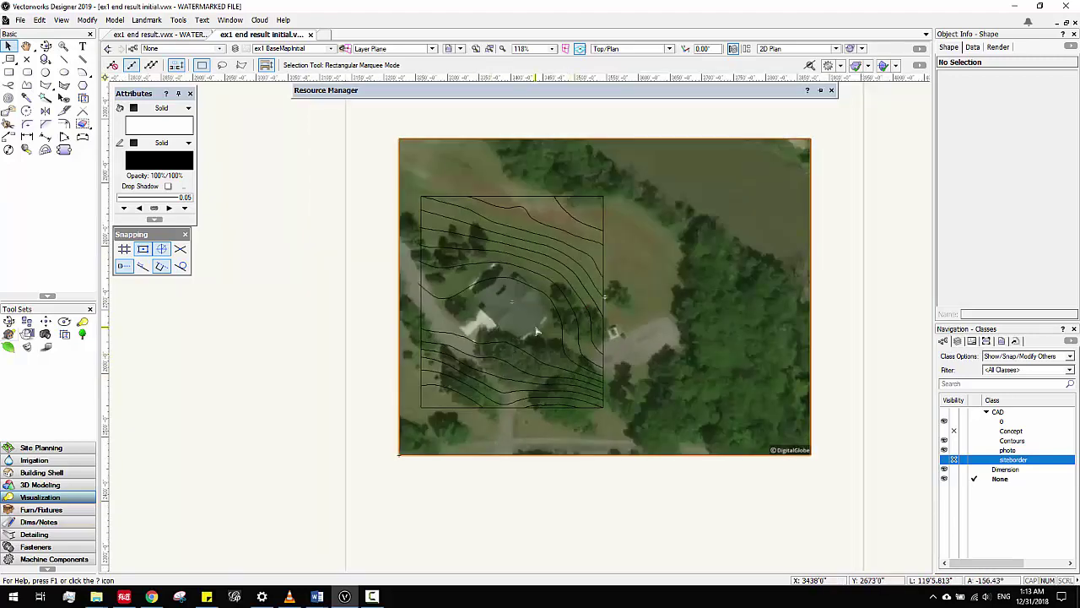
pyautogui.scroll(1, 549, 338)
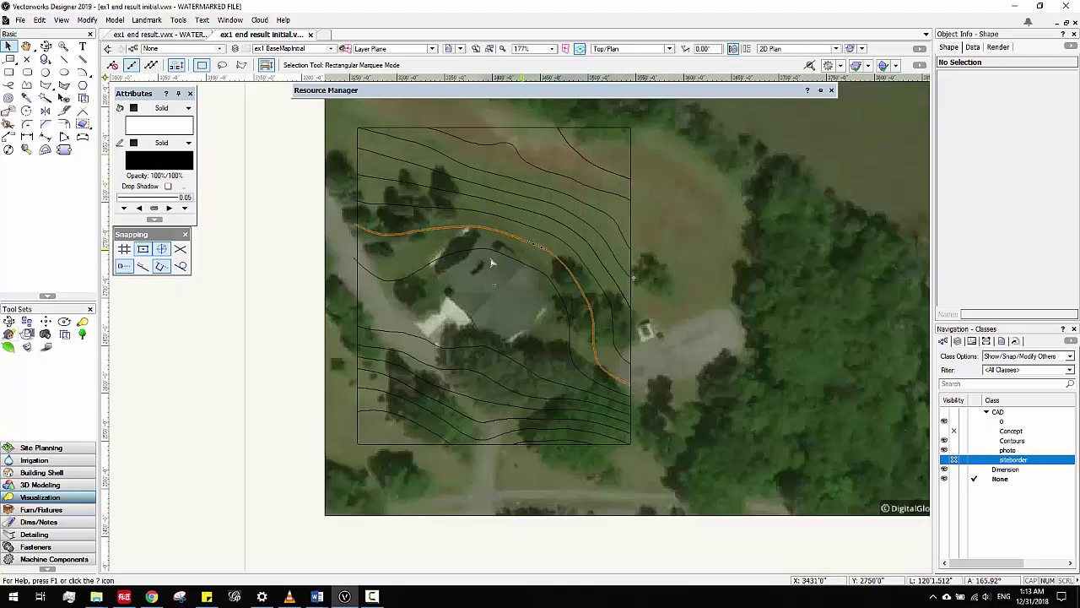
pyautogui.moveTo(752, 306)
pyautogui.mouseDown(button='middle')
pyautogui.moveTo(676, 325)
pyautogui.moveTo(627, 321)
pyautogui.moveTo(637, 288)
pyautogui.mouseUp(button='middle')
pyautogui.scroll(-2, 627, 308)
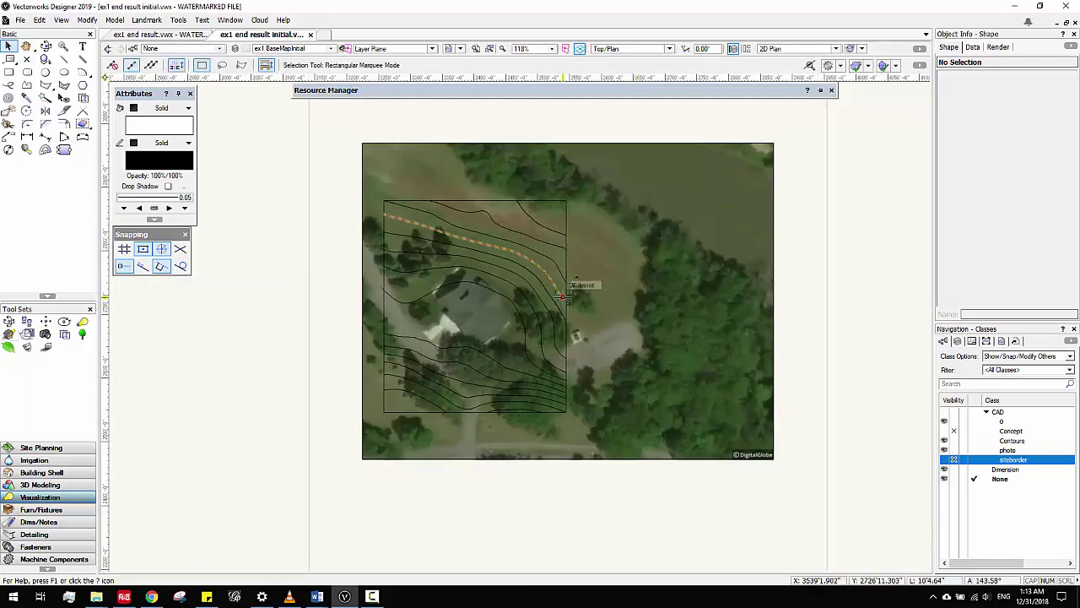
# Step: Hide the photo and siteborder classes and view the contour lines in a 3D perspective
pyautogui.click(954, 451)
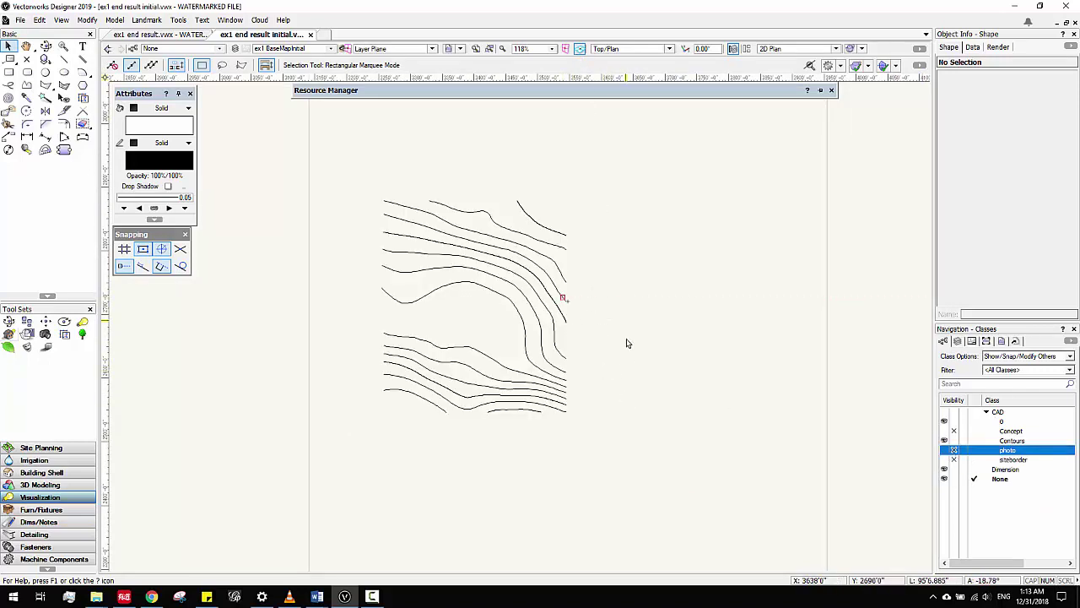
pyautogui.keyDown('ctrl'); pyautogui.moveTo(632, 374); pyautogui.dragTo(559, 329, button='middle'); pyautogui.keyUp('ctrl')
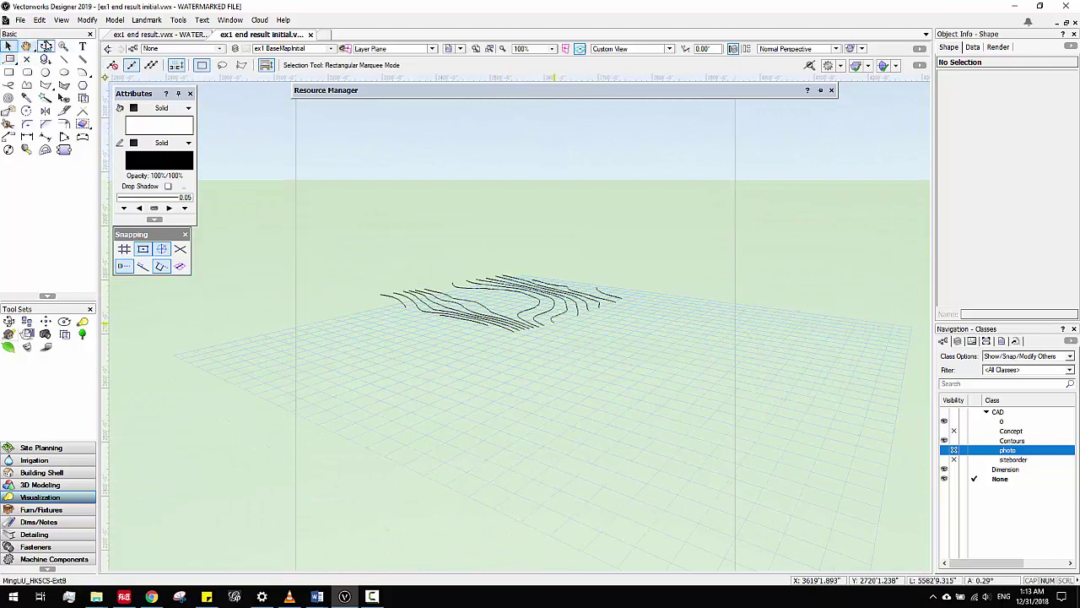
pyautogui.click(45, 46)
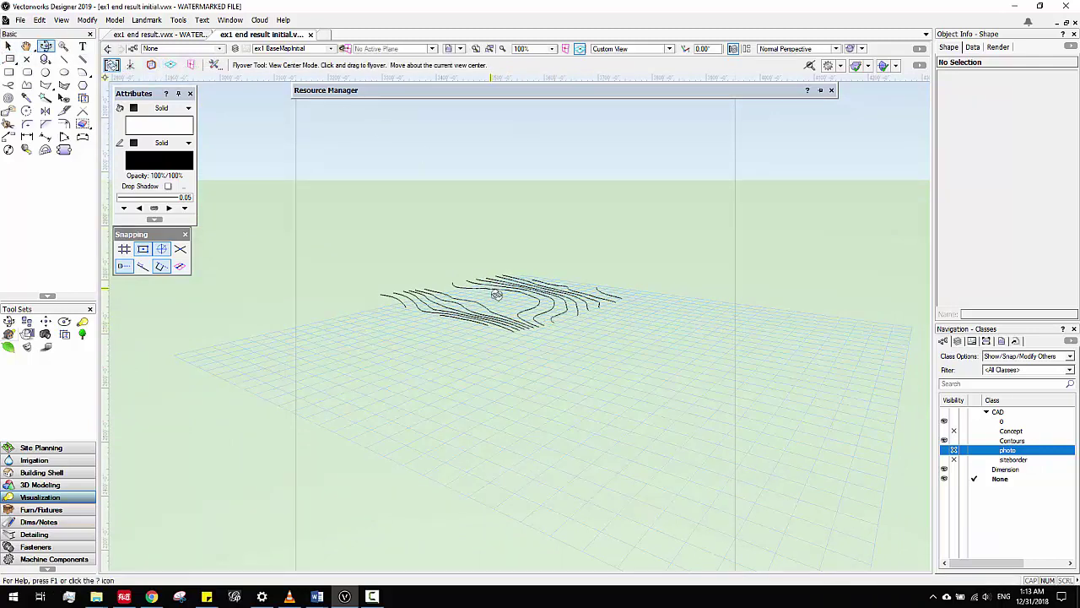
pyautogui.moveTo(540, 311); pyautogui.dragTo(515, 355)
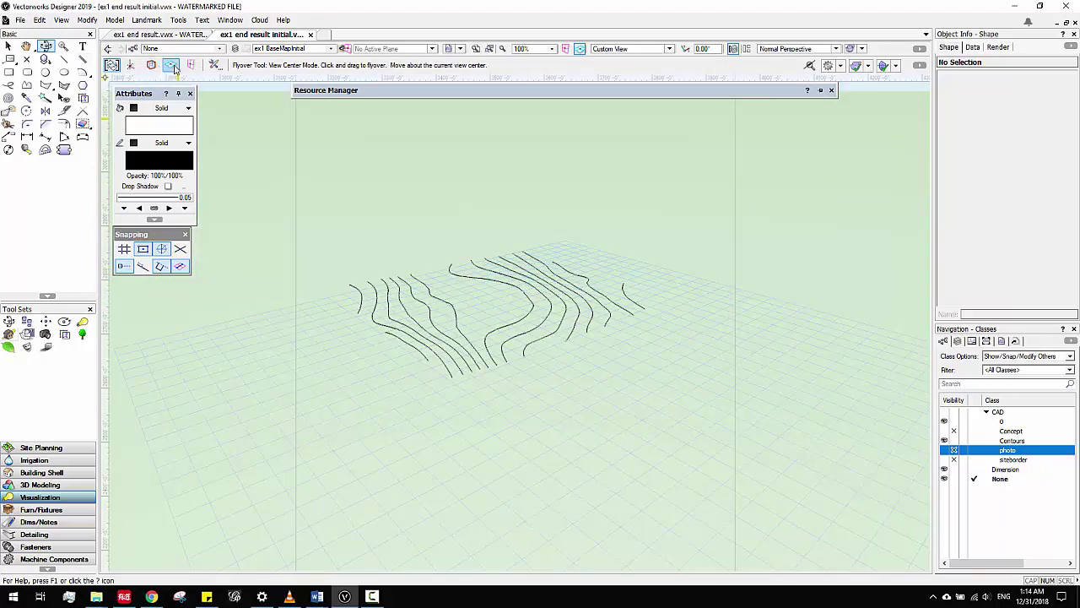
pyautogui.click(136, 65)
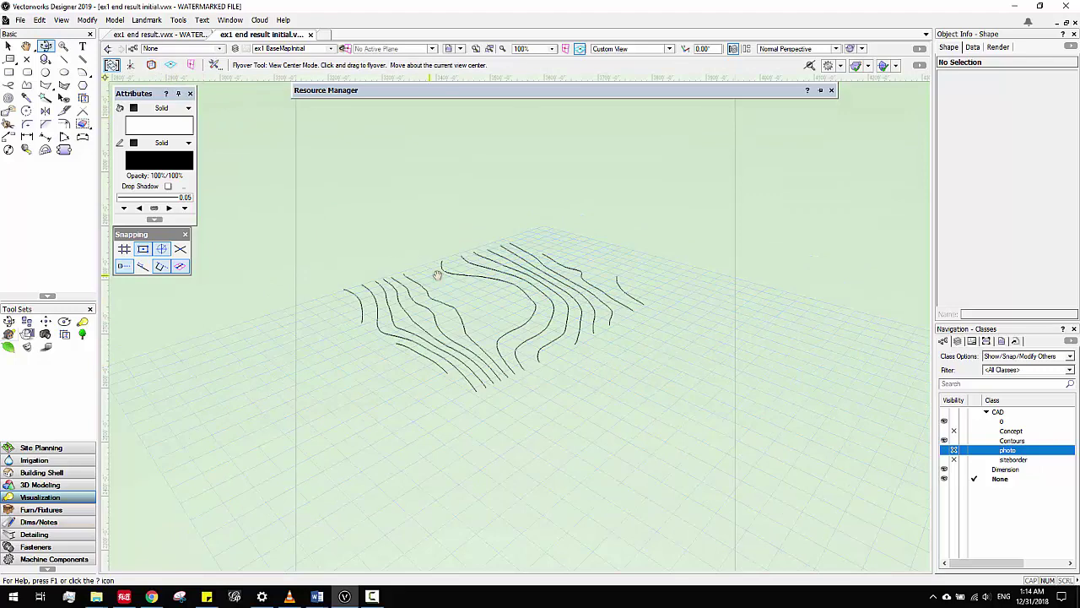
pyautogui.moveTo(444, 275); pyautogui.dragTo(469, 270, button='middle')
pyautogui.scroll(1, 500, 294)
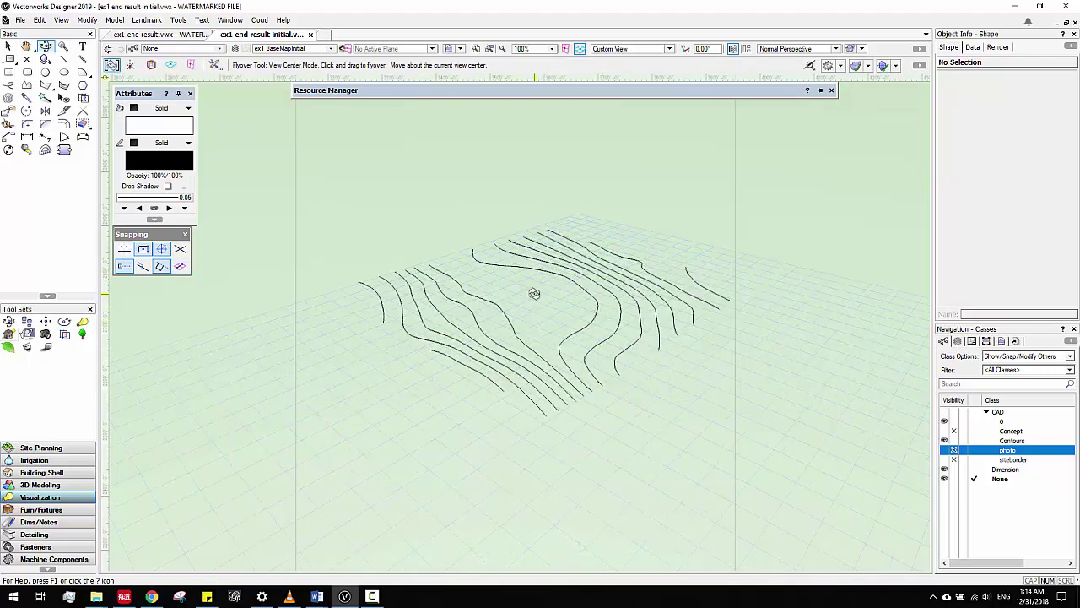
pyautogui.moveTo(539, 294); pyautogui.dragTo(386, 222)
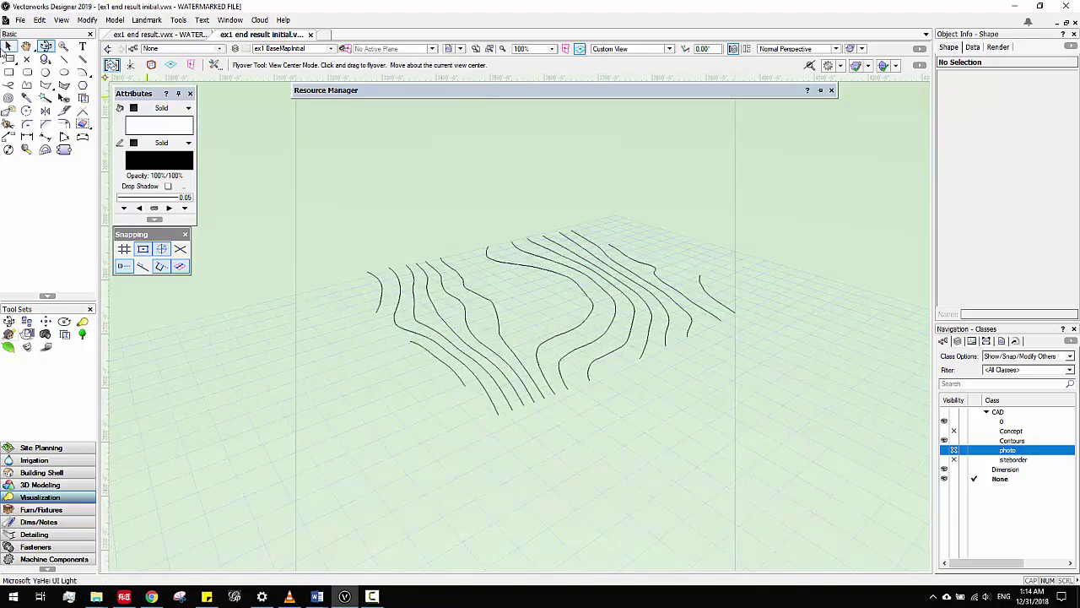
# Step: Inspect the object type and Z elevation of the two contours at the far edge of the site
pyautogui.click(9, 45)
pyautogui.scroll(-1, 591, 312)
pyautogui.keyDown('ctrl'); pyautogui.moveTo(590, 313); pyautogui.dragTo(569, 319, button='middle'); pyautogui.keyUp('ctrl')
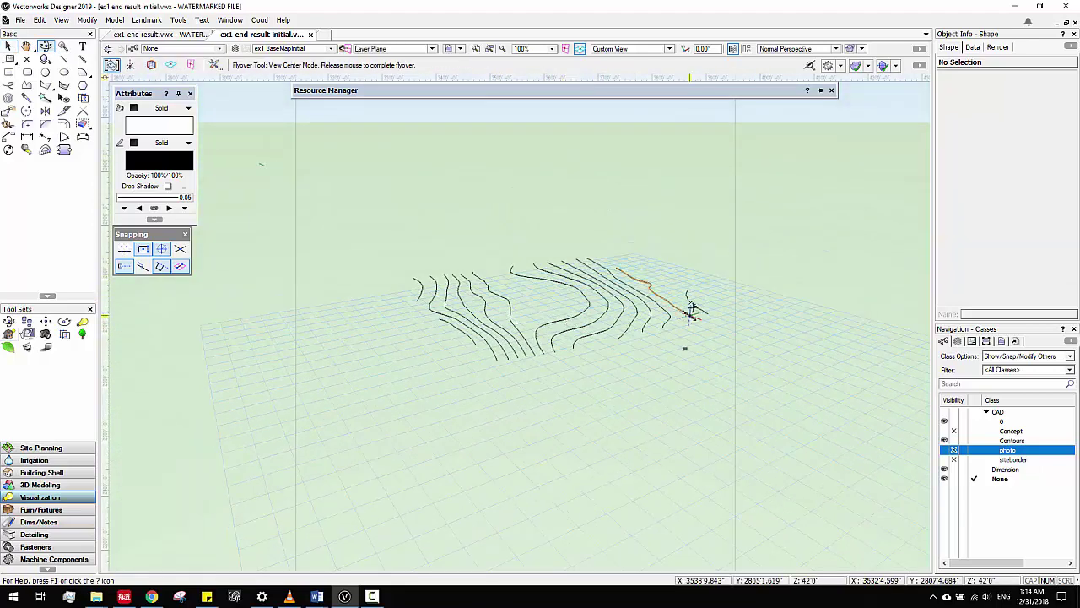
pyautogui.keyDown('ctrl'); pyautogui.moveTo(692, 308); pyautogui.dragTo(691, 304, button='middle'); pyautogui.keyUp('ctrl')
pyautogui.click(689, 301)
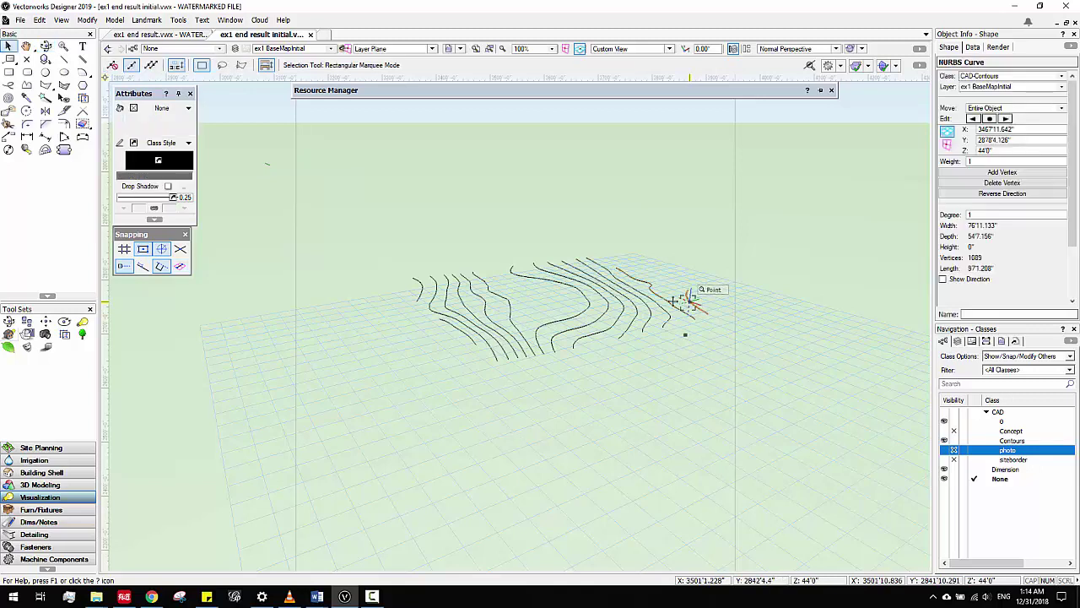
pyautogui.click(663, 293)
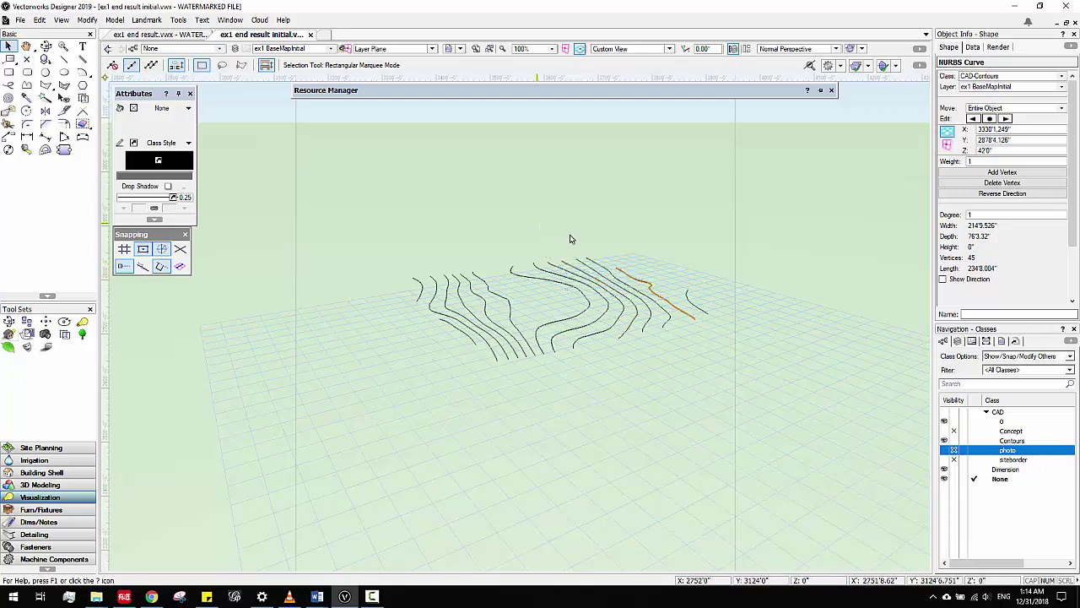
# Step: Convert all the contour NURBS curves to 3D polygons and ungroup the resulting group
pyautogui.moveTo(376, 207); pyautogui.dragTo(769, 422)
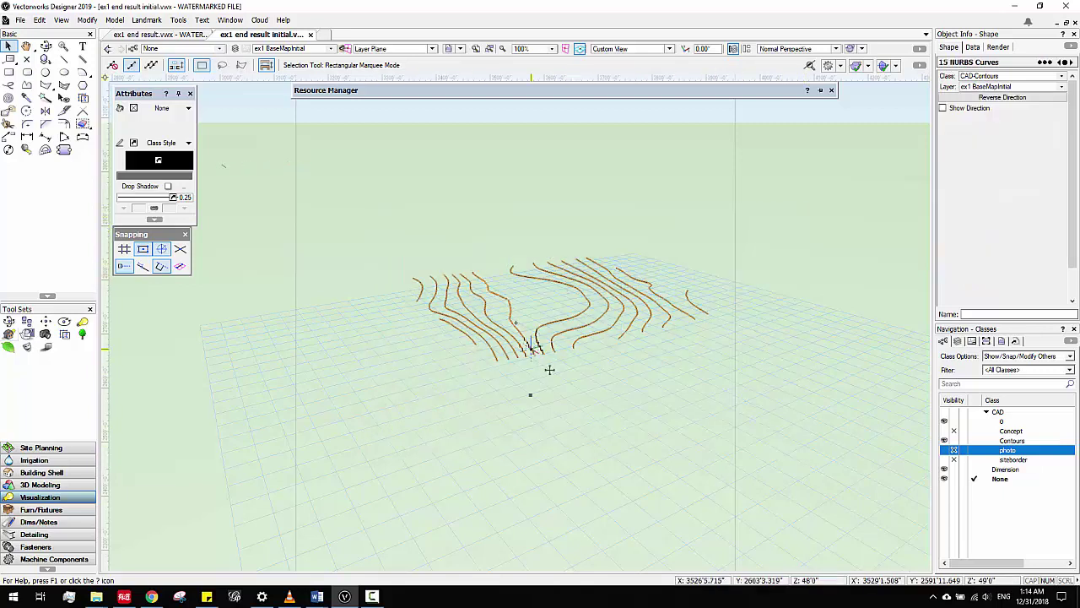
pyautogui.keyDown('shift'); pyautogui.moveTo(515, 391); pyautogui.dragTo(546, 384, button='middle'); pyautogui.keyUp('shift')
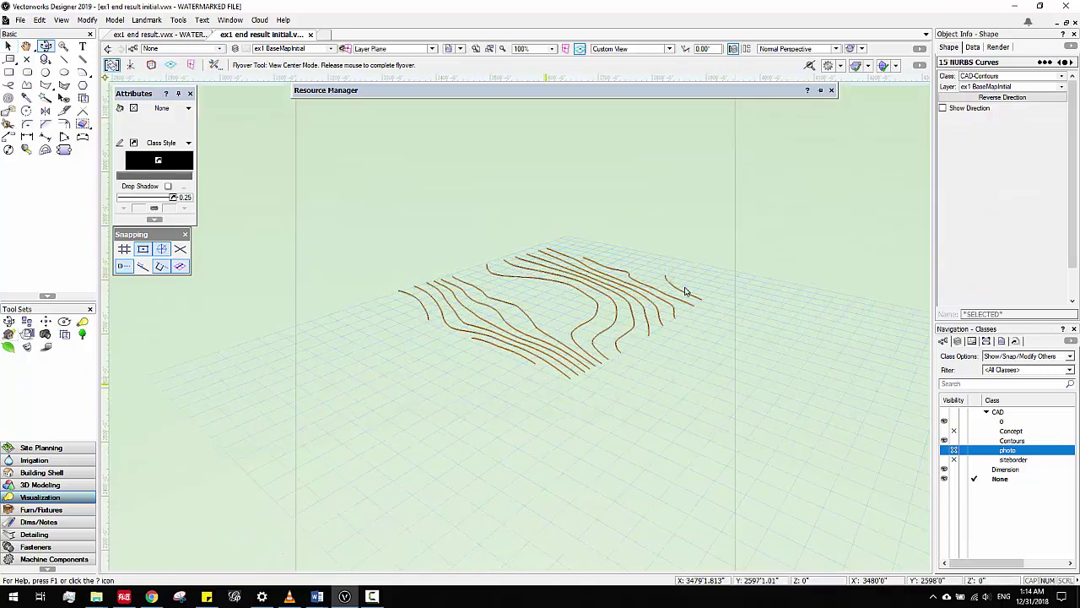
pyautogui.click(89, 20)
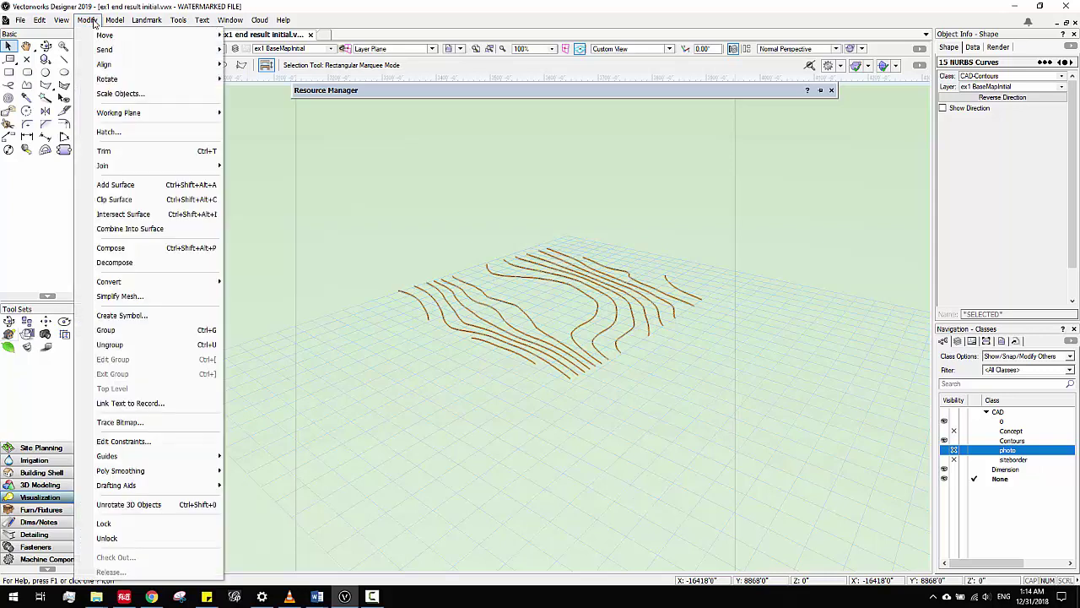
pyautogui.moveTo(145, 284)
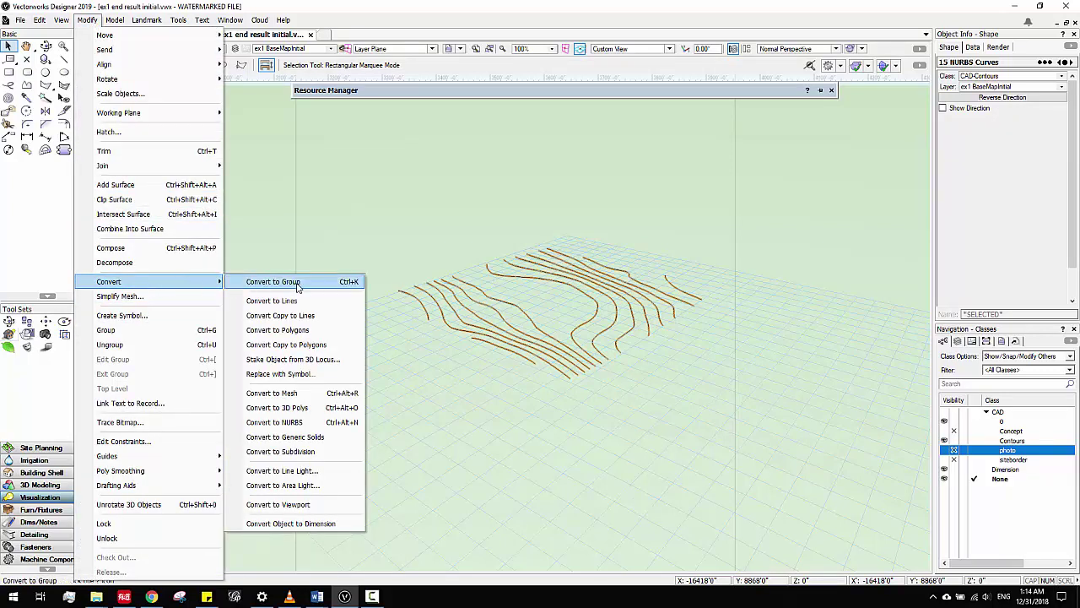
pyautogui.click(306, 408)
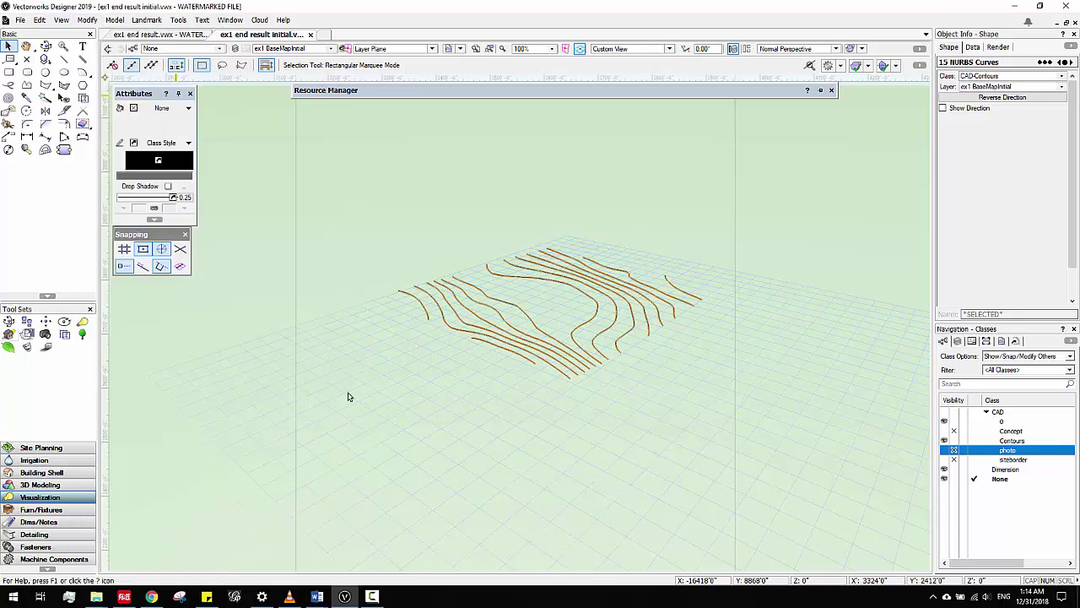
pyautogui.rightClick(610, 288)
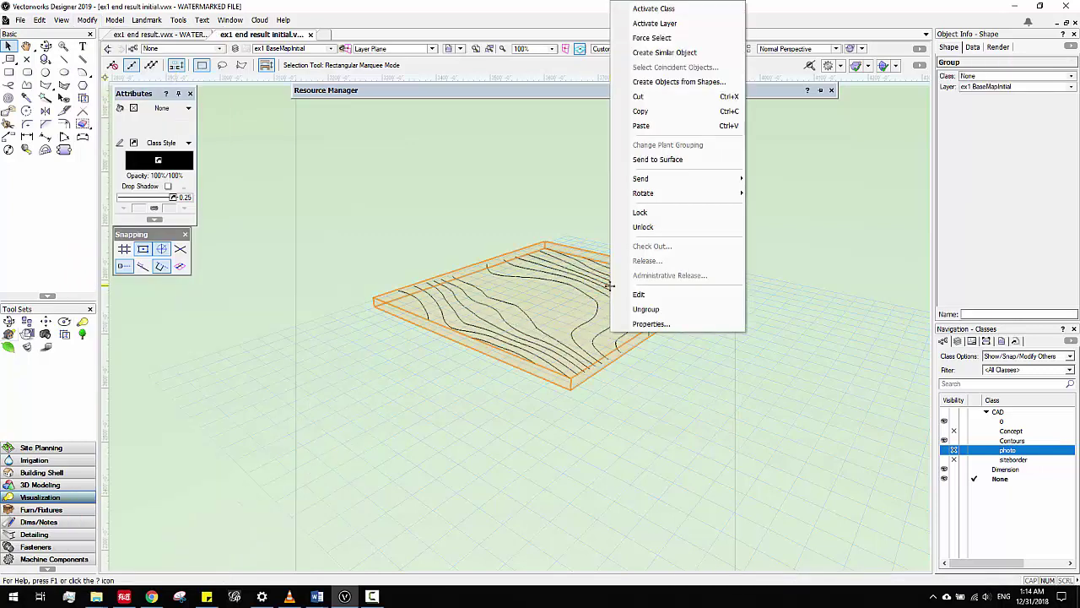
pyautogui.click(655, 312)
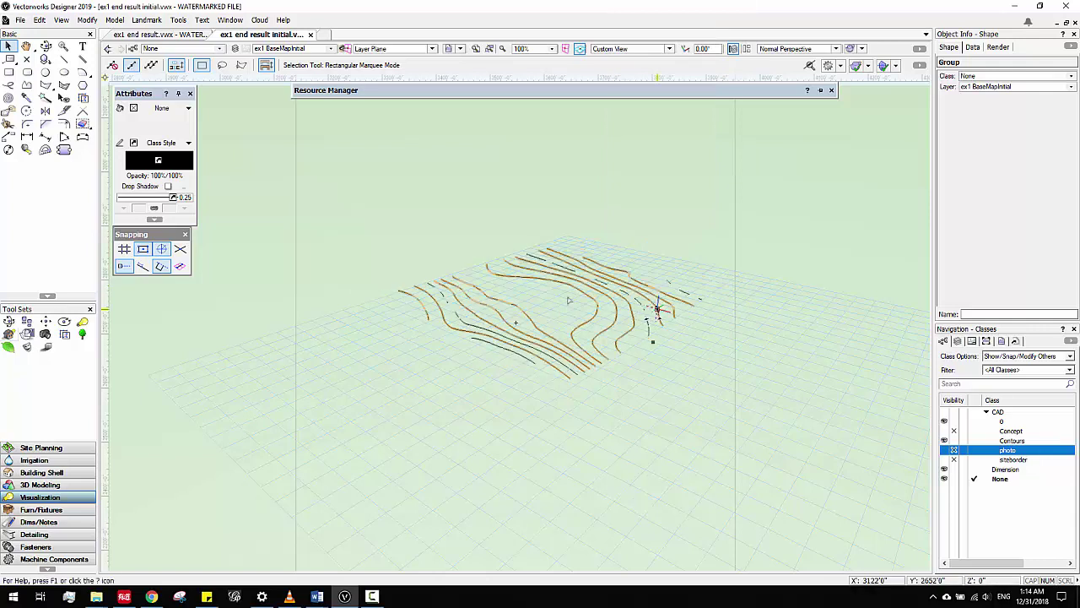
# Step: Inspect individual segments of the ungrouped contours to check their object type and elevation
pyautogui.scroll(5, 673, 316)
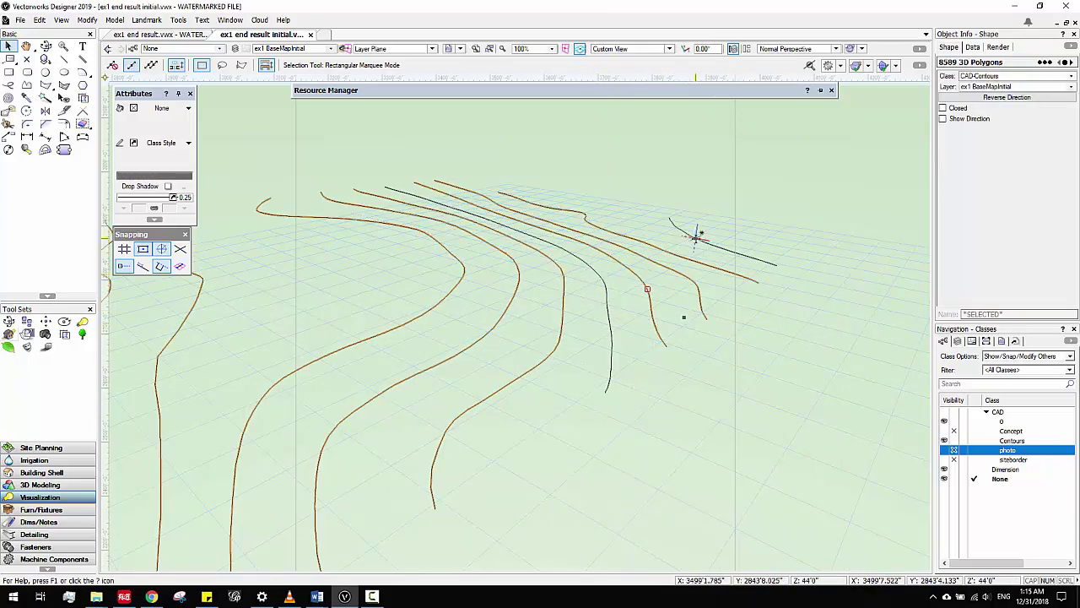
pyautogui.click(709, 237)
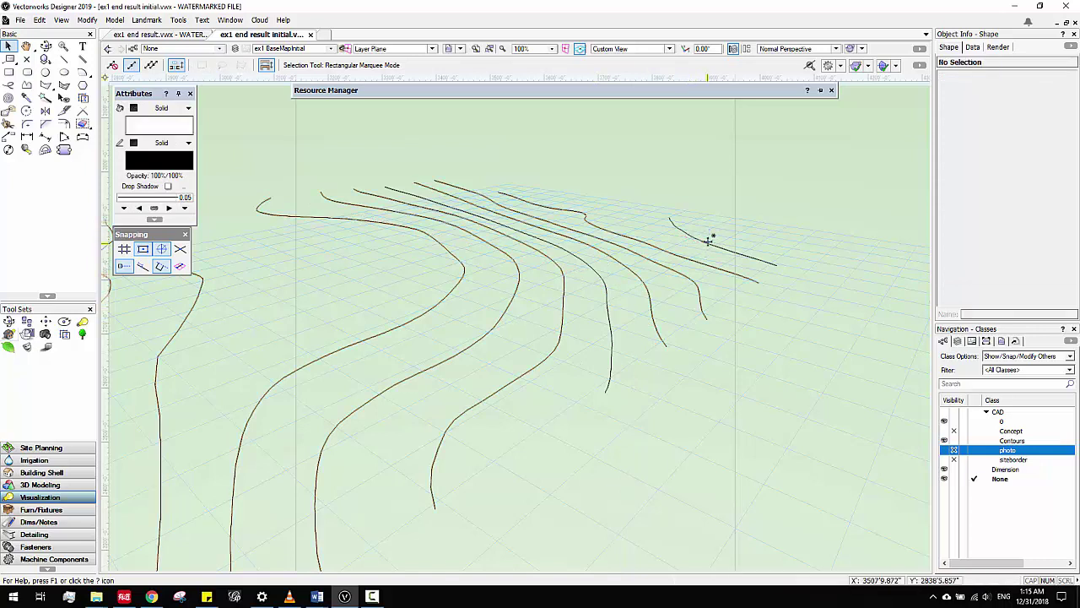
pyautogui.scroll(-4, 682, 297)
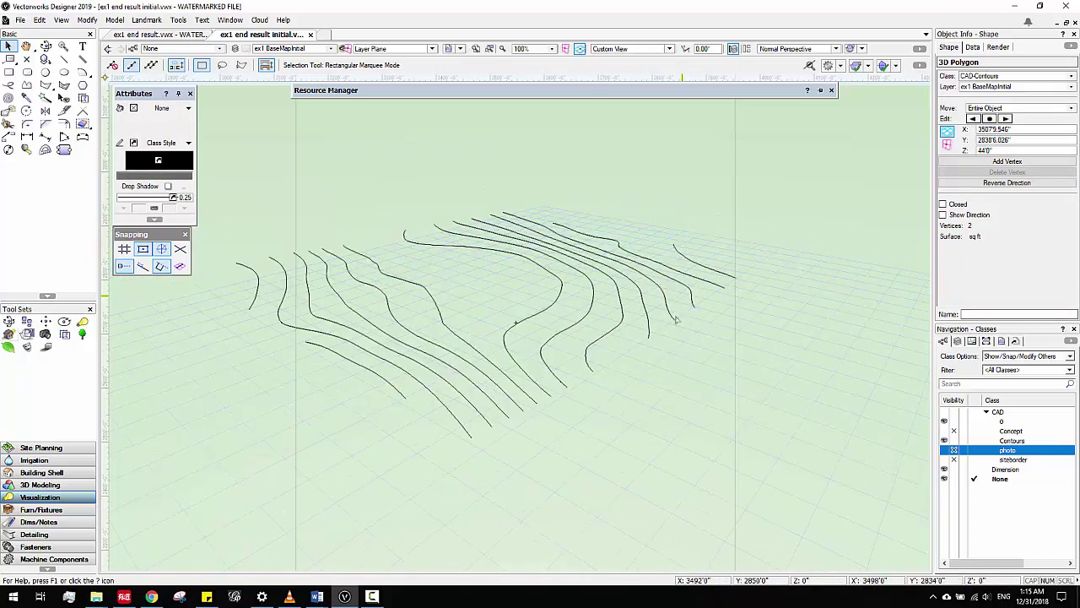
pyautogui.scroll(-3, 701, 334)
pyautogui.click(632, 300)
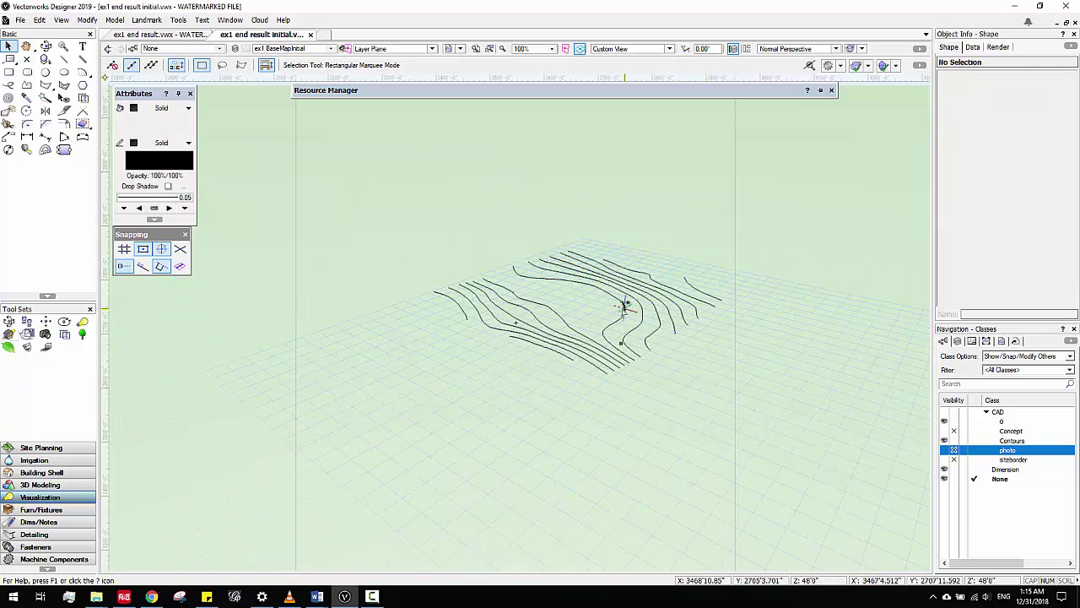
pyautogui.click(622, 307)
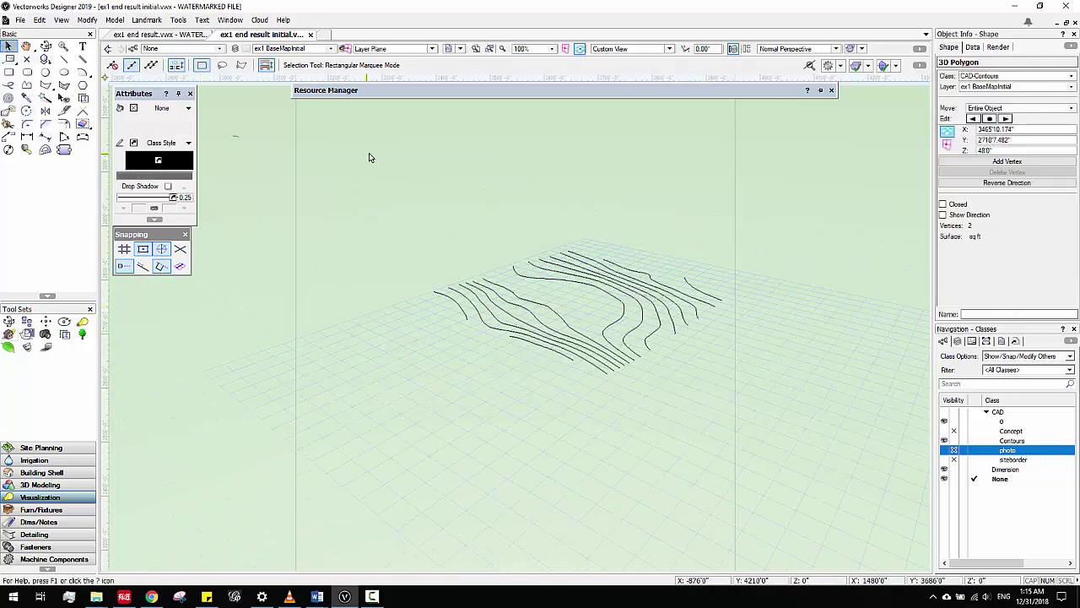
# Step: Select all the 3D polygon contours and start creating a site model from the source data
pyautogui.moveTo(334, 176); pyautogui.dragTo(779, 458)
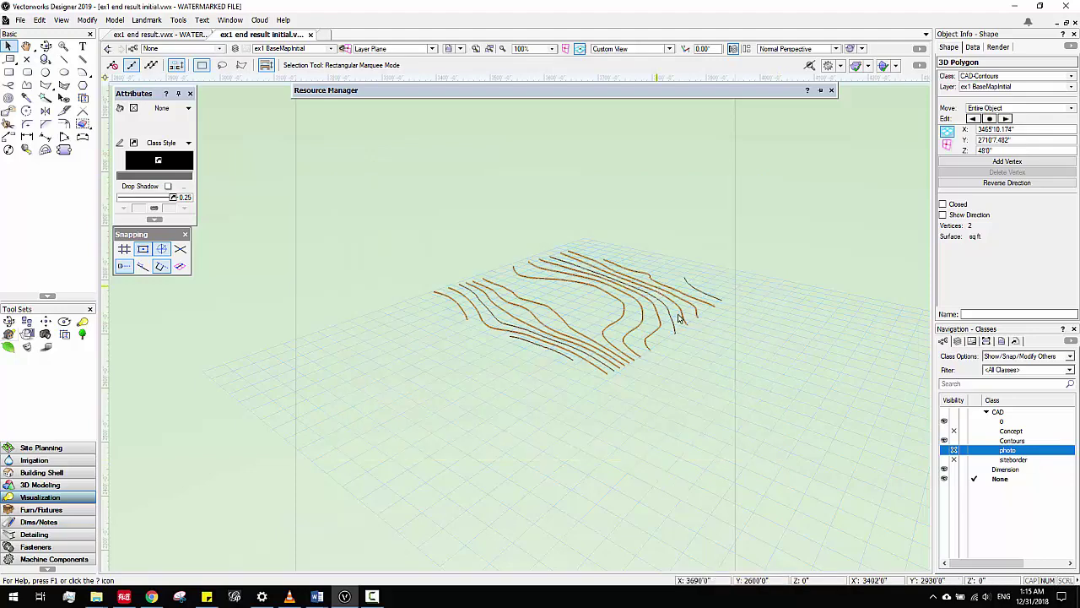
pyautogui.scroll(1, 703, 356)
pyautogui.moveTo(632, 352)
pyautogui.keyDown('ctrl'); pyautogui.mouseDown(button='middle')
pyautogui.moveTo(552, 335)
pyautogui.moveTo(613, 384)
pyautogui.mouseUp(button='middle'); pyautogui.keyUp('ctrl')
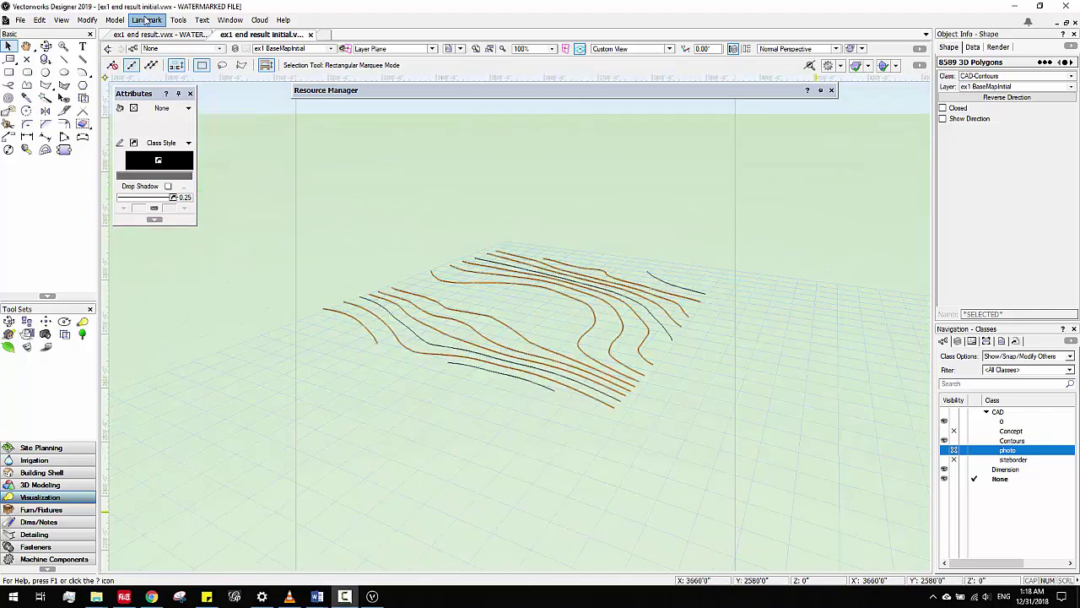
pyautogui.click(145, 19)
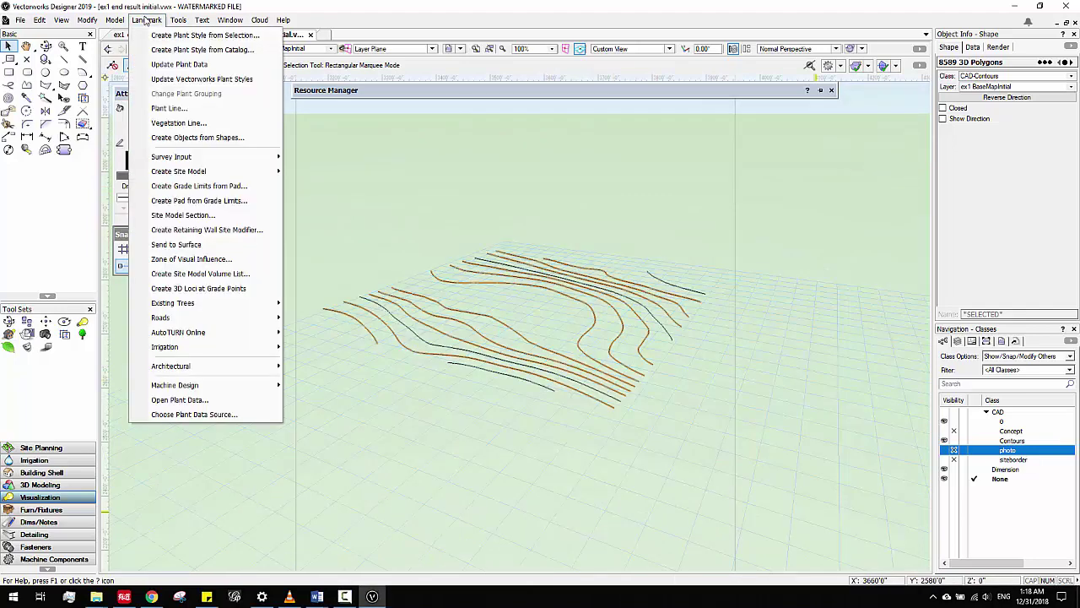
pyautogui.moveTo(195, 175)
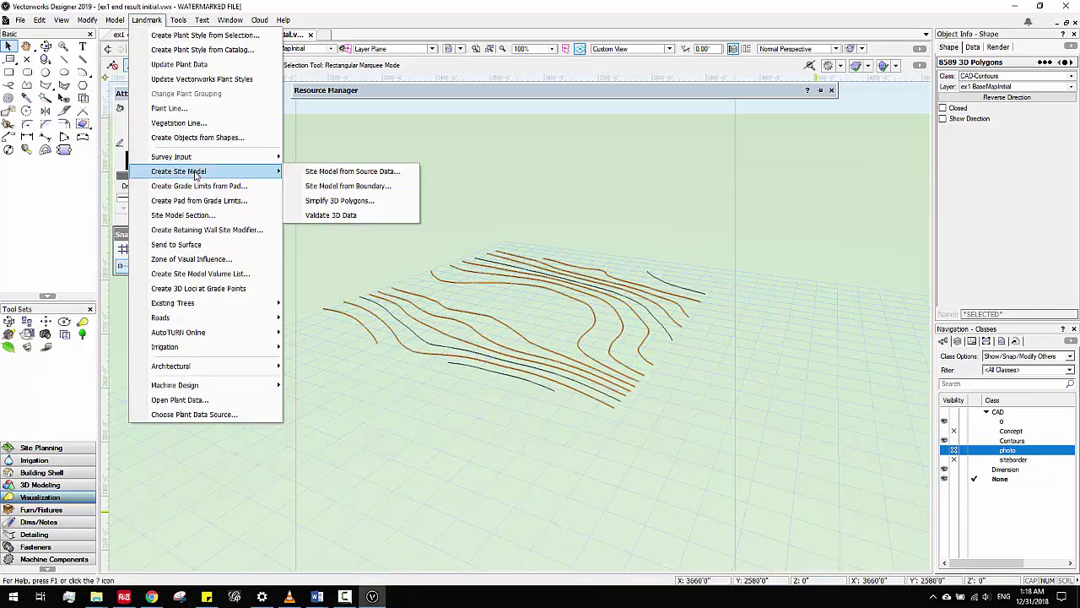
pyautogui.click(333, 172)
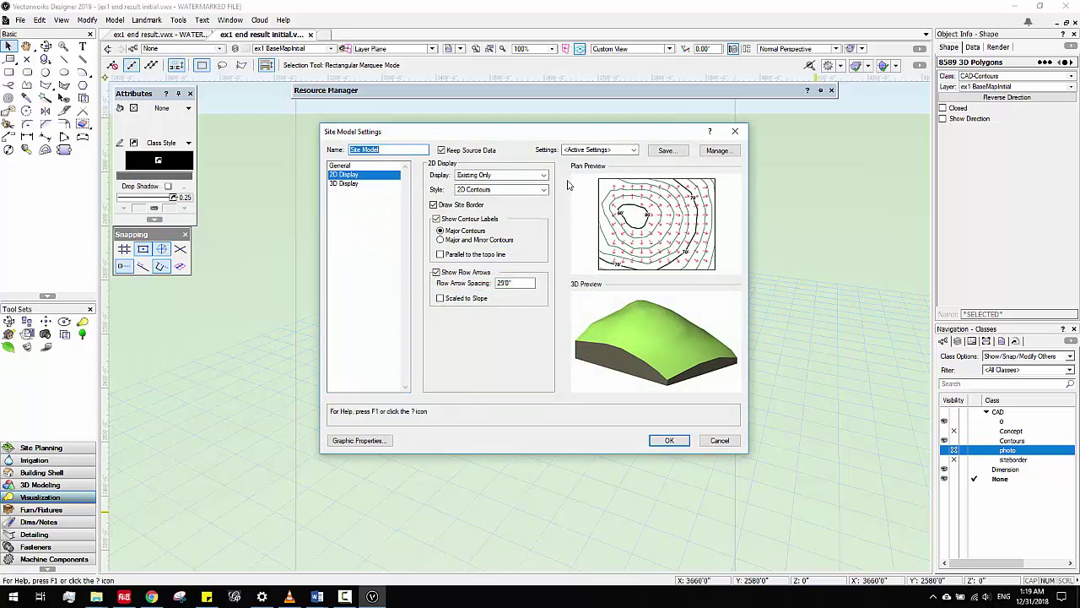
pyautogui.moveTo(549, 135); pyautogui.dragTo(495, 128)
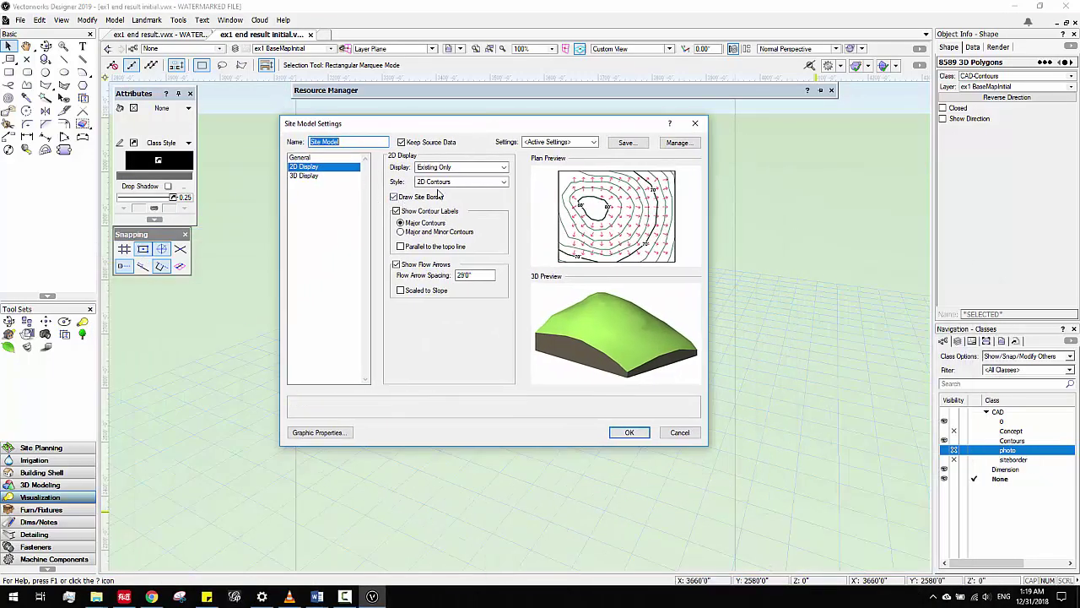
pyautogui.moveTo(461, 128); pyautogui.dragTo(491, 132)
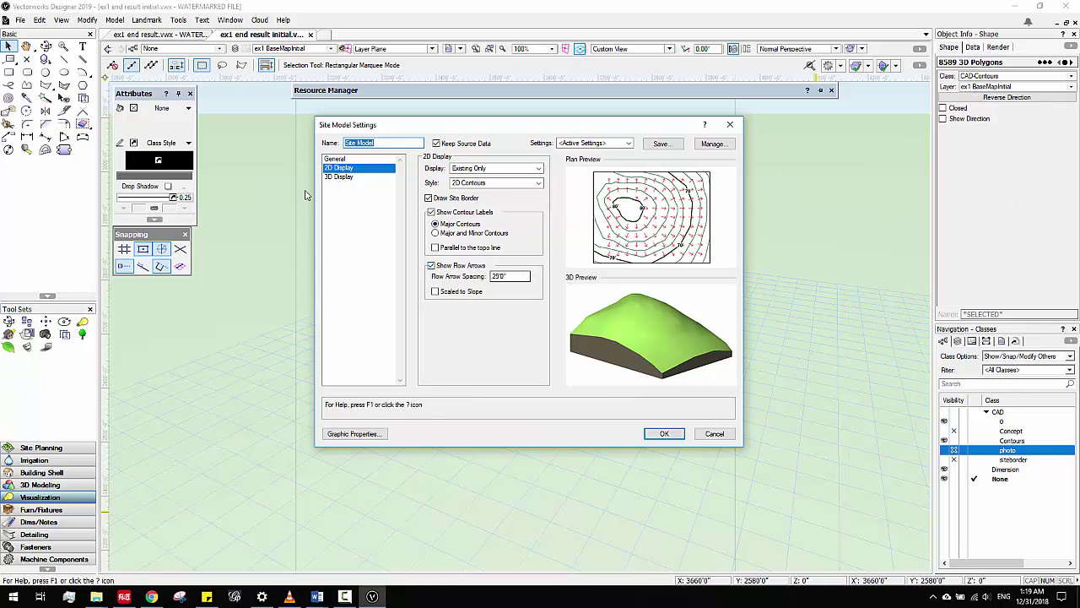
# Step: Apply the saved YSSiteModel graphic properties to the site model and create it with the 3D Mesh display style
pyautogui.click(337, 177)
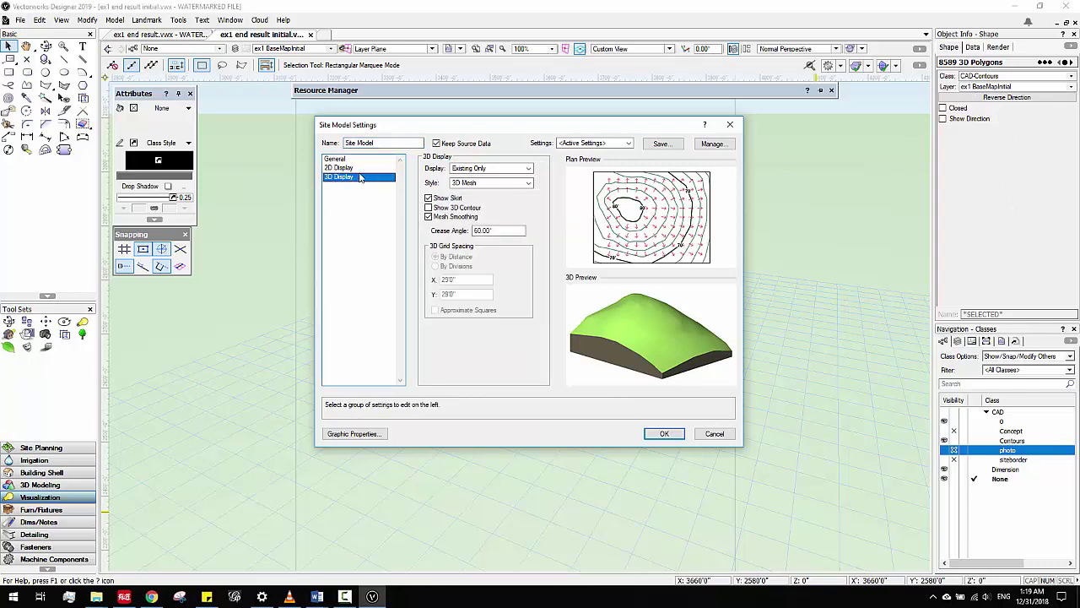
pyautogui.click(355, 436)
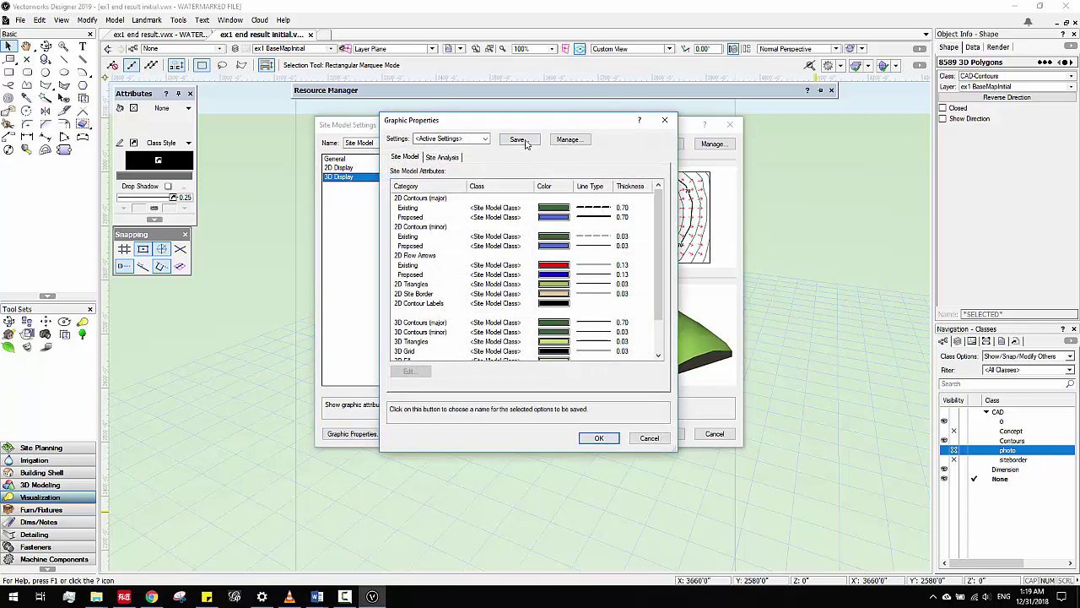
pyautogui.click(464, 140)
pyautogui.click(457, 140)
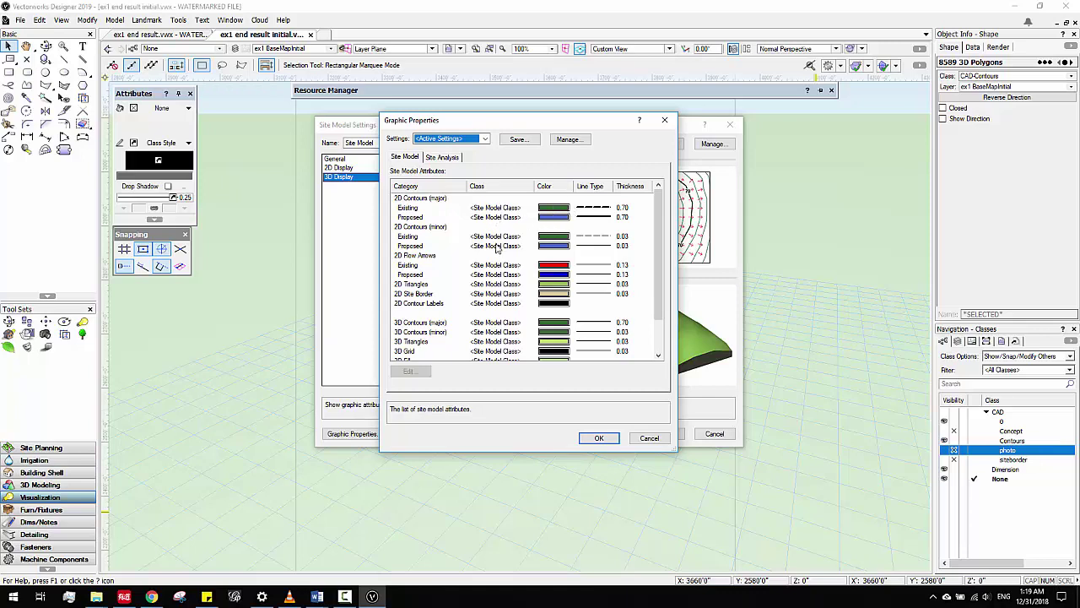
pyautogui.click(457, 145)
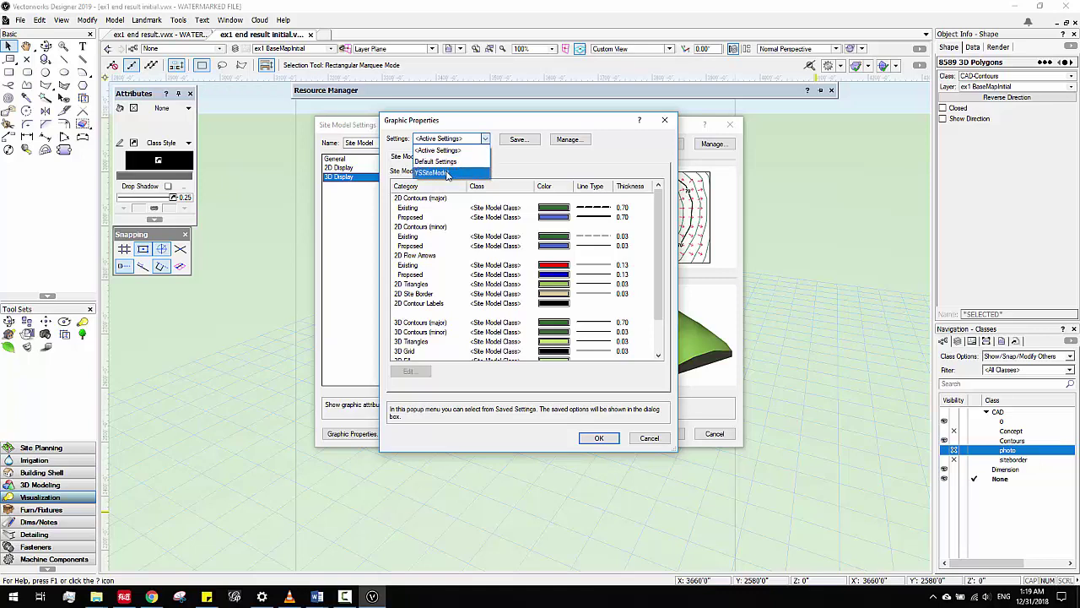
pyautogui.click(516, 158)
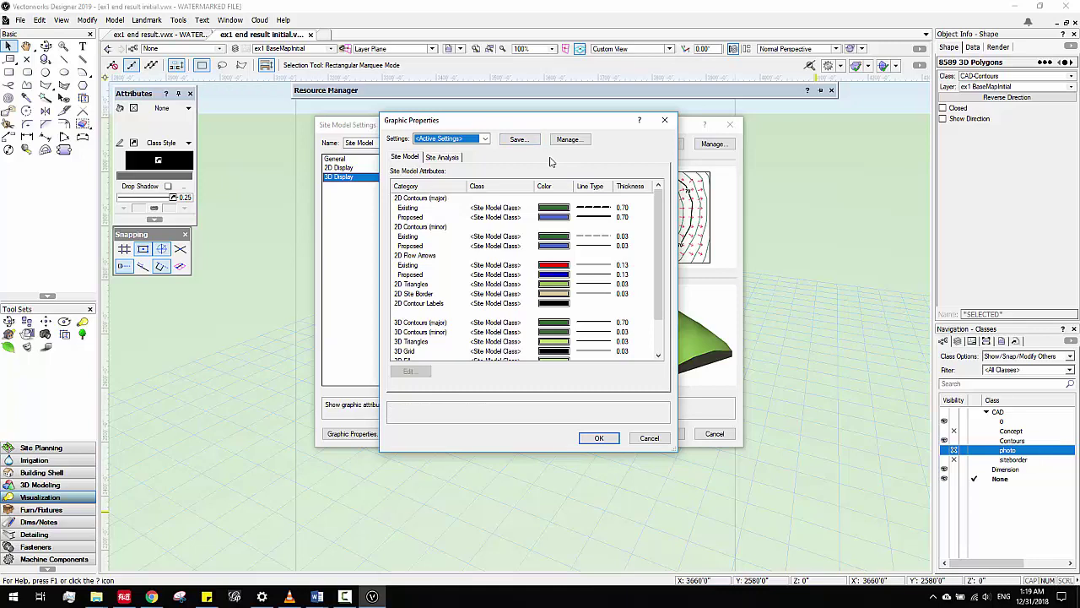
pyautogui.click(455, 138)
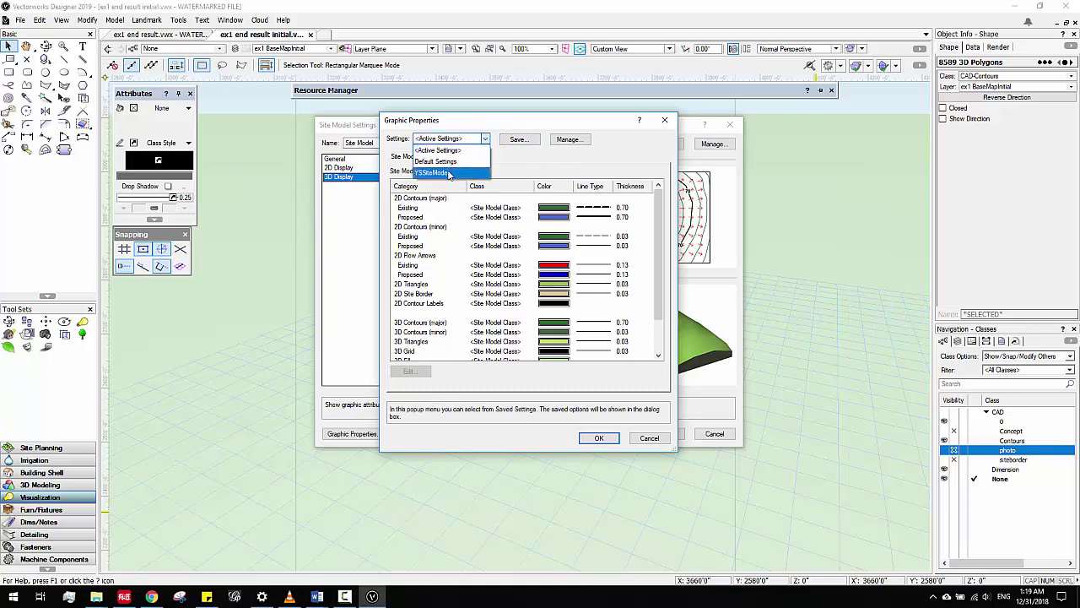
pyautogui.click(449, 173)
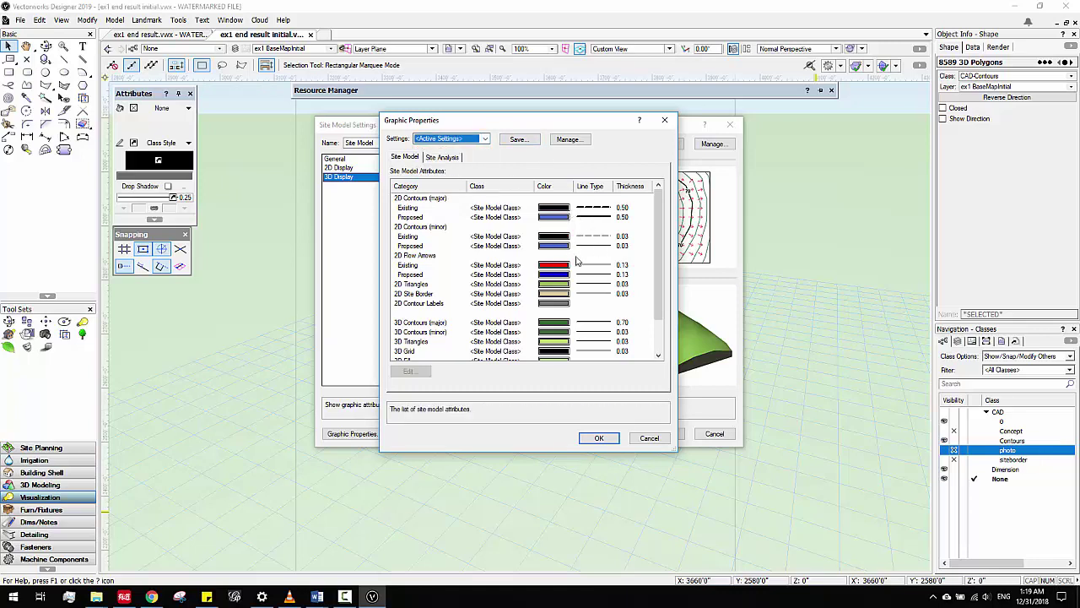
pyautogui.click(519, 140)
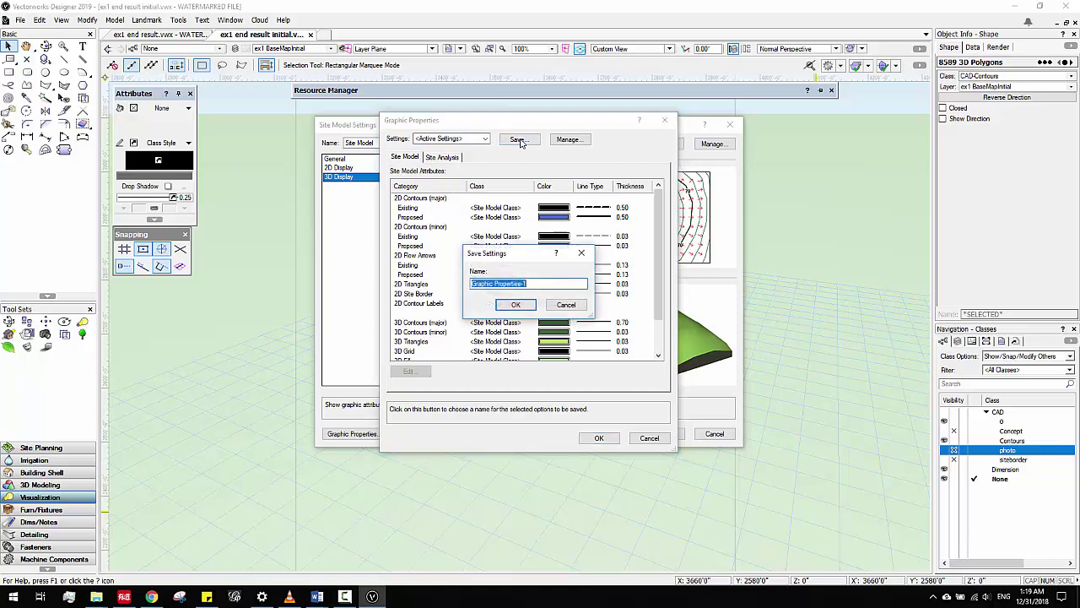
pyautogui.click(569, 306)
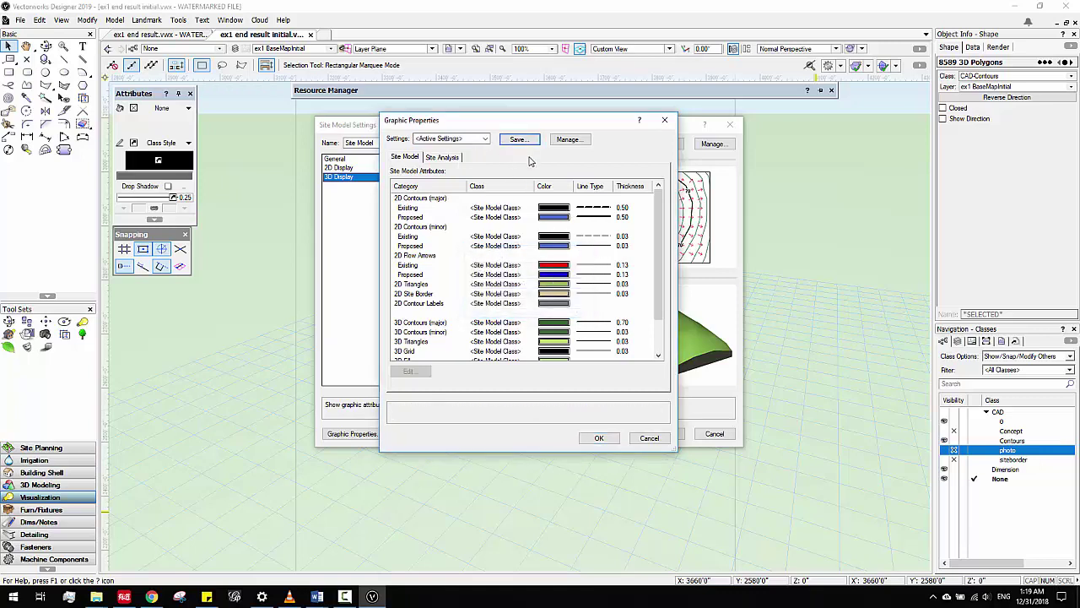
pyautogui.click(600, 439)
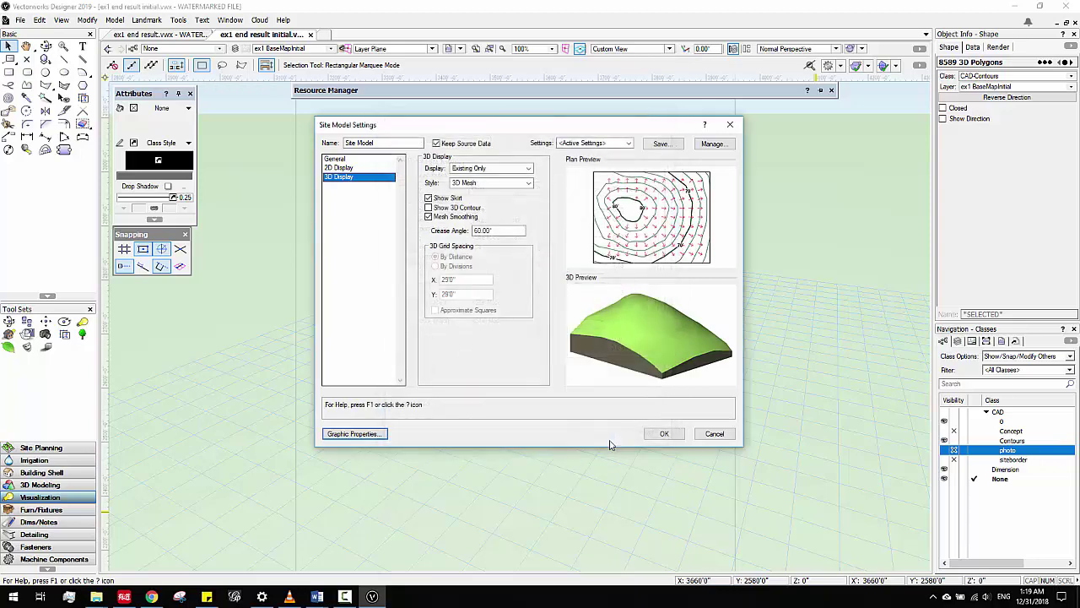
pyautogui.click(664, 433)
# Step: Hide the Contours class so that only the site model surface shows
pyautogui.moveTo(714, 351); pyautogui.dragTo(714, 396, button='middle')
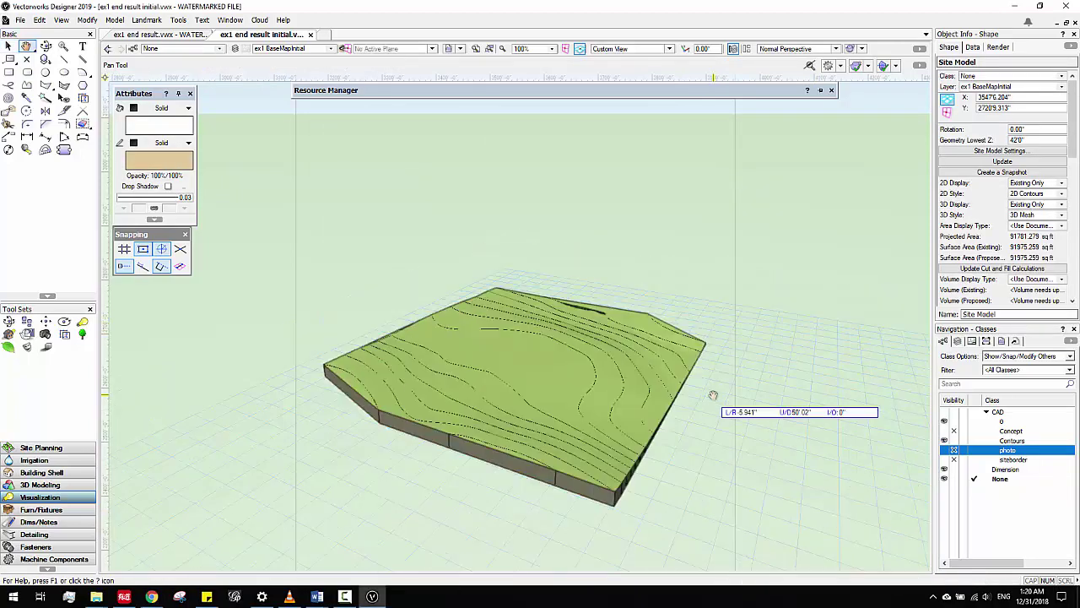
pyautogui.keyDown('shift'); pyautogui.moveTo(654, 374); pyautogui.dragTo(353, 381, button='middle'); pyautogui.keyUp('shift')
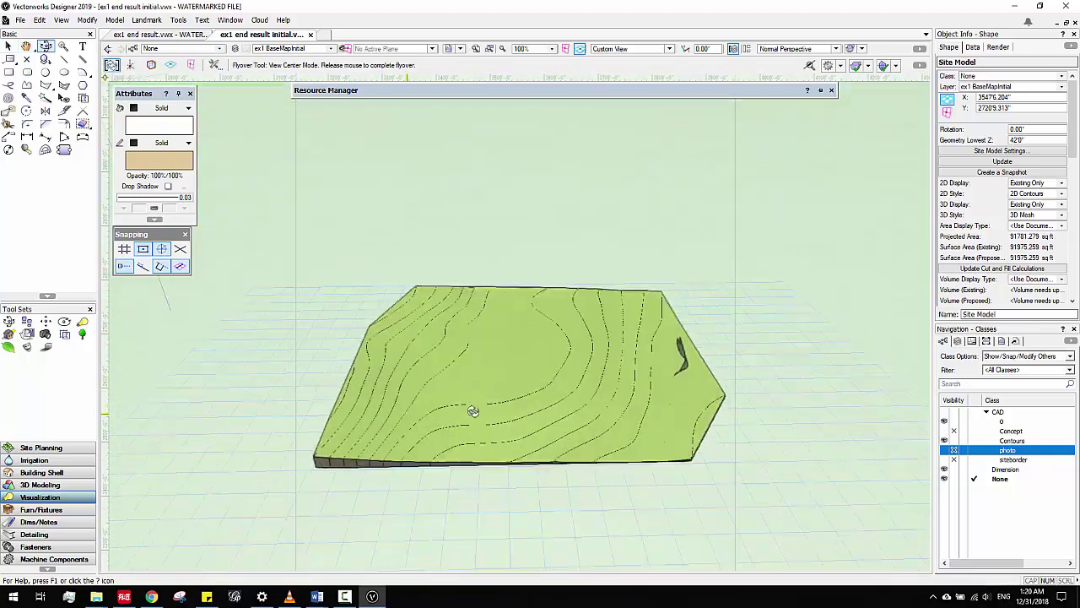
pyautogui.moveTo(490, 406); pyautogui.dragTo(612, 426)
pyautogui.moveTo(612, 426); pyautogui.dragTo(670, 343, button='middle')
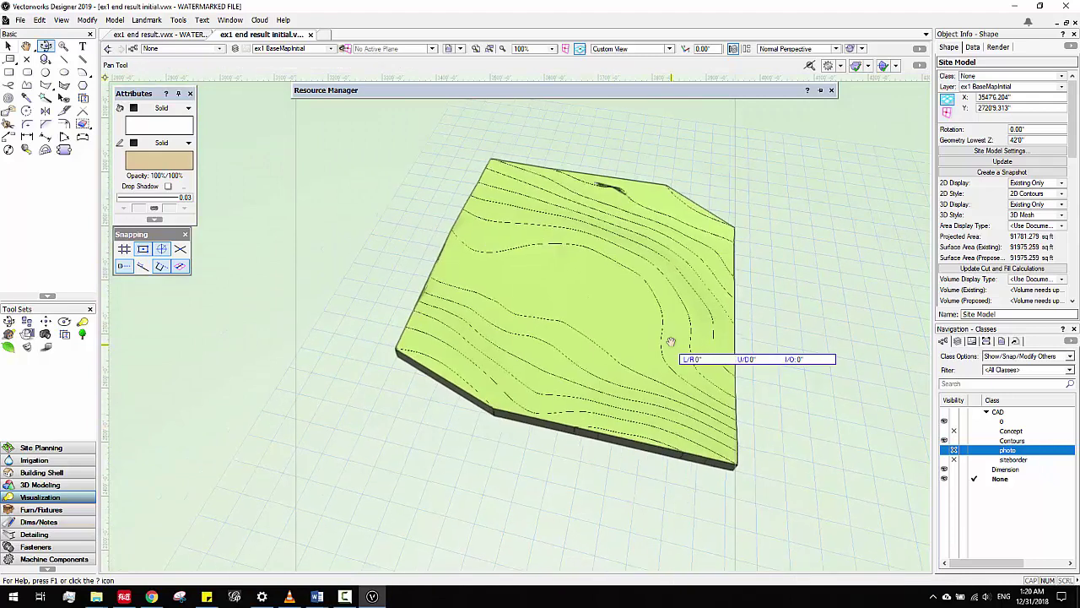
pyautogui.click(954, 440)
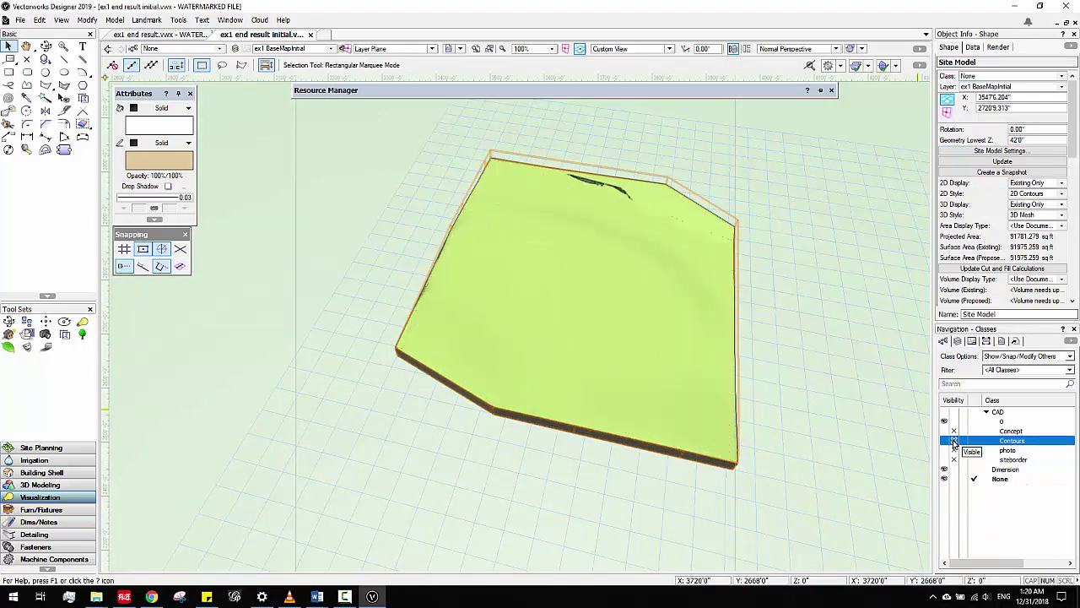
# Step: Examine the irregular dark patches in the site model's mesh near its far edge
pyautogui.scroll(3, 616, 179)
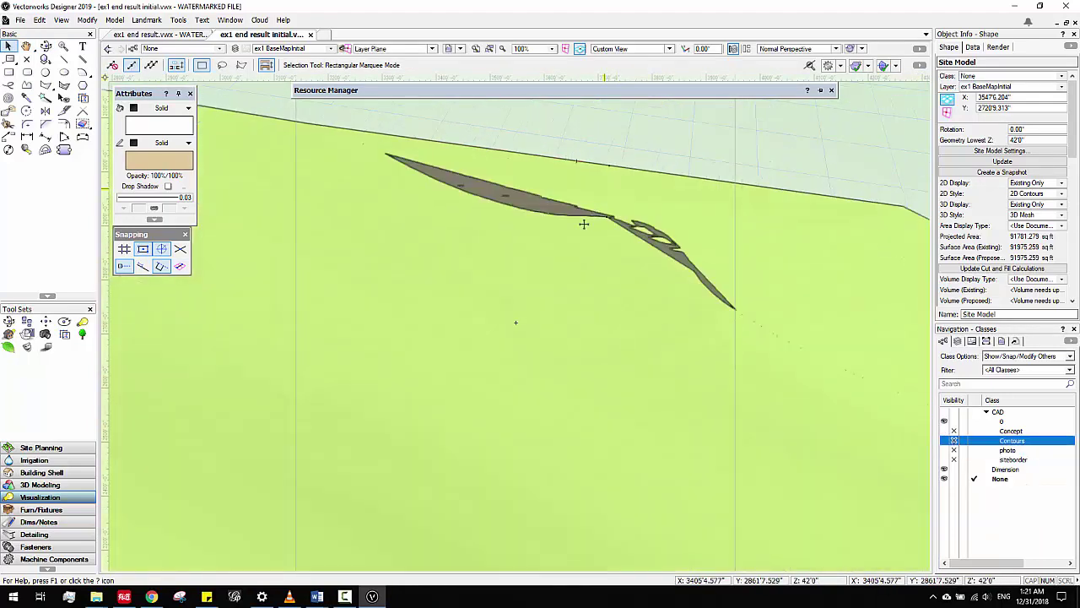
pyautogui.scroll(-3, 494, 241)
pyautogui.keyDown('ctrl'); pyautogui.moveTo(495, 241); pyautogui.dragTo(575, 288, button='middle'); pyautogui.keyUp('ctrl')
pyautogui.scroll(3, 506, 261)
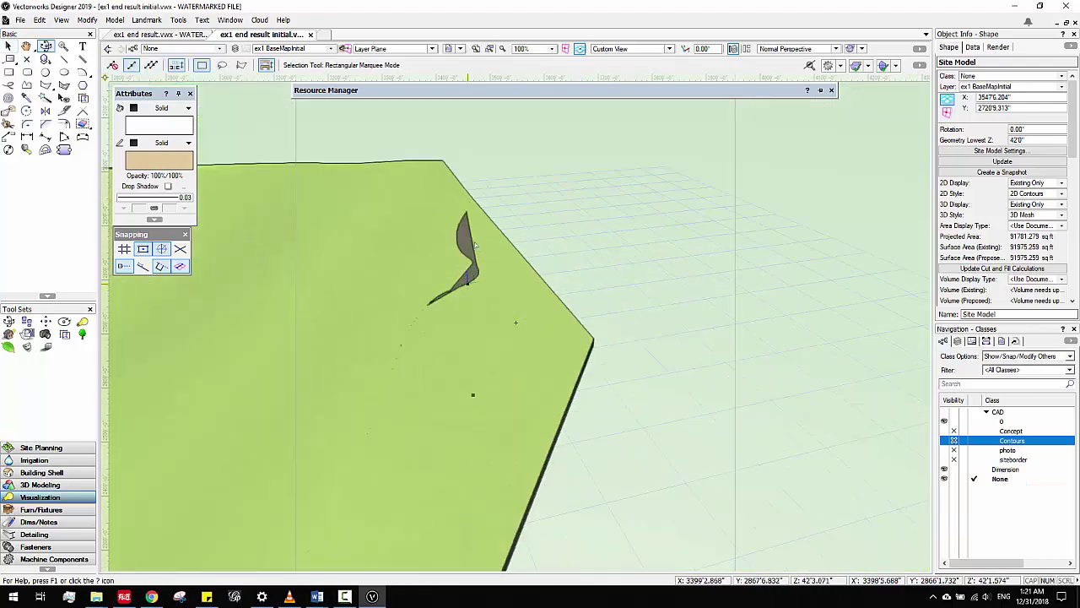
pyautogui.press('x')
pyautogui.scroll(2, 468, 283)
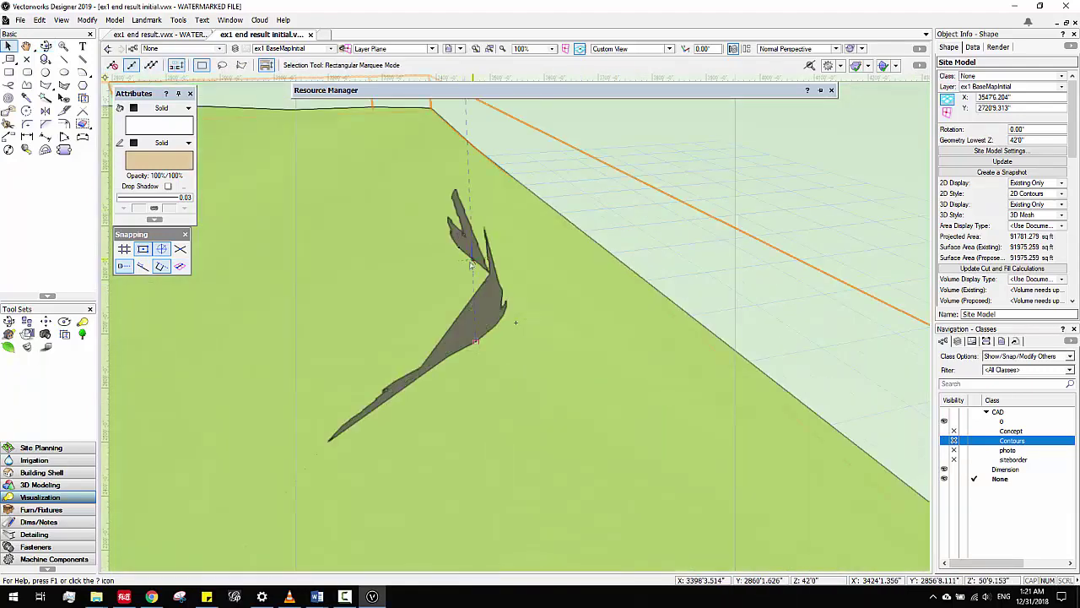
pyautogui.scroll(-2, 525, 307)
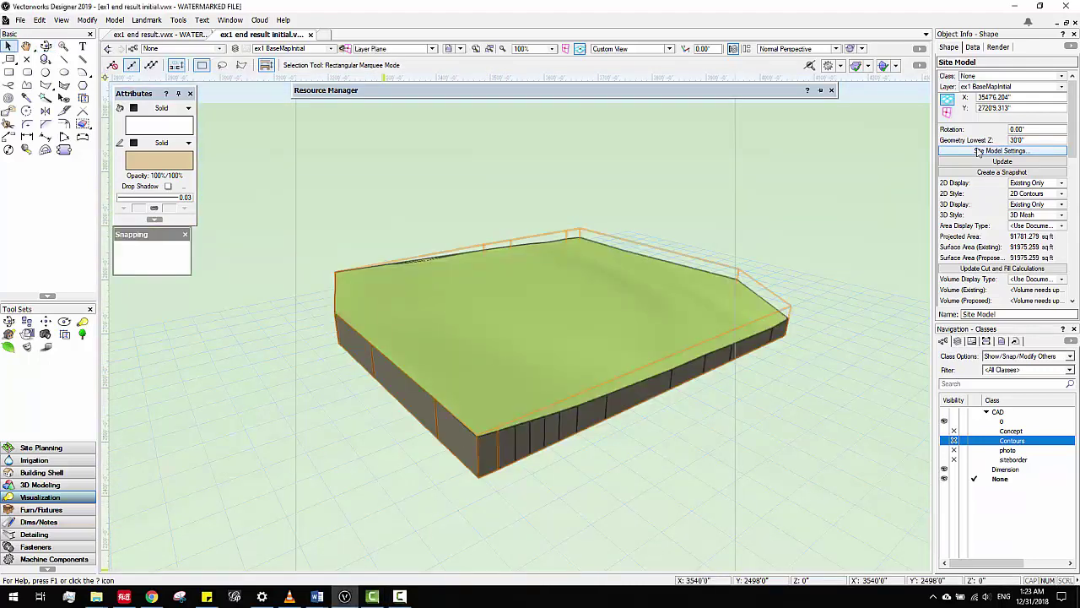
# Step: Check the site model's minimum and maximum elevations in its general settings
pyautogui.click(978, 151)
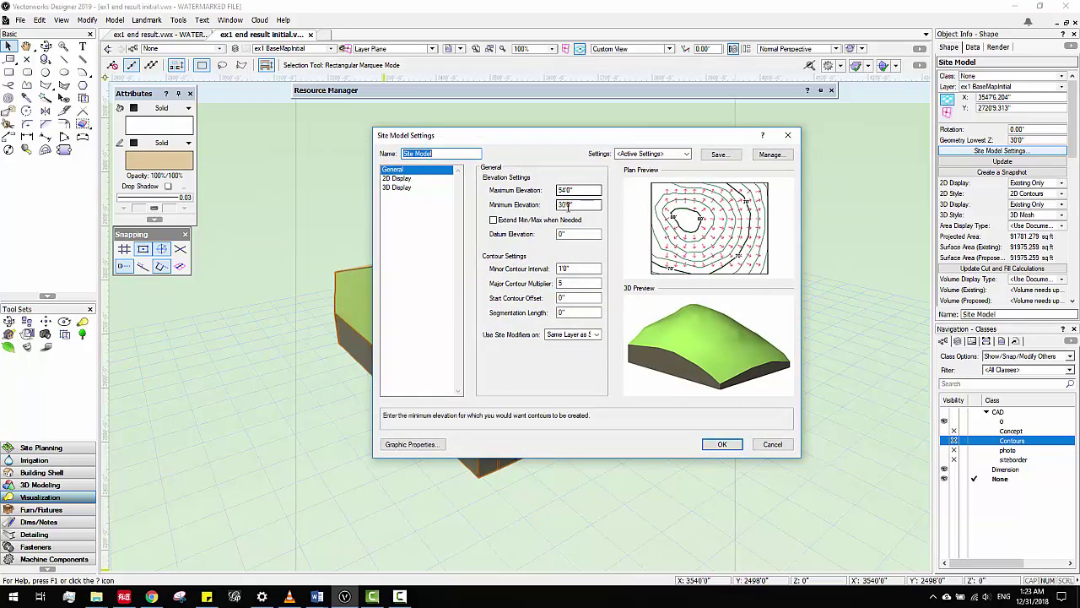
pyautogui.click(725, 448)
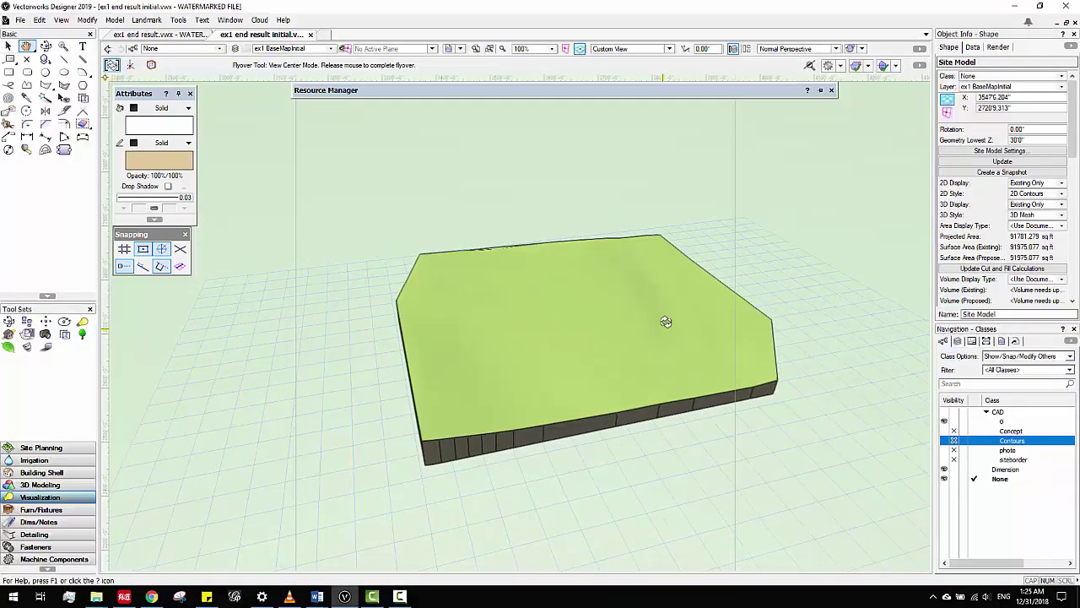
pyautogui.keyDown('ctrl'); pyautogui.moveTo(667, 322); pyautogui.dragTo(697, 292, button='middle'); pyautogui.keyUp('ctrl')
pyautogui.click(697, 292)
# Step: Switch to Top/Plan view and turn off the flow arrows in the site model's 2D display
pyautogui.click(632, 48)
pyautogui.click(620, 69)
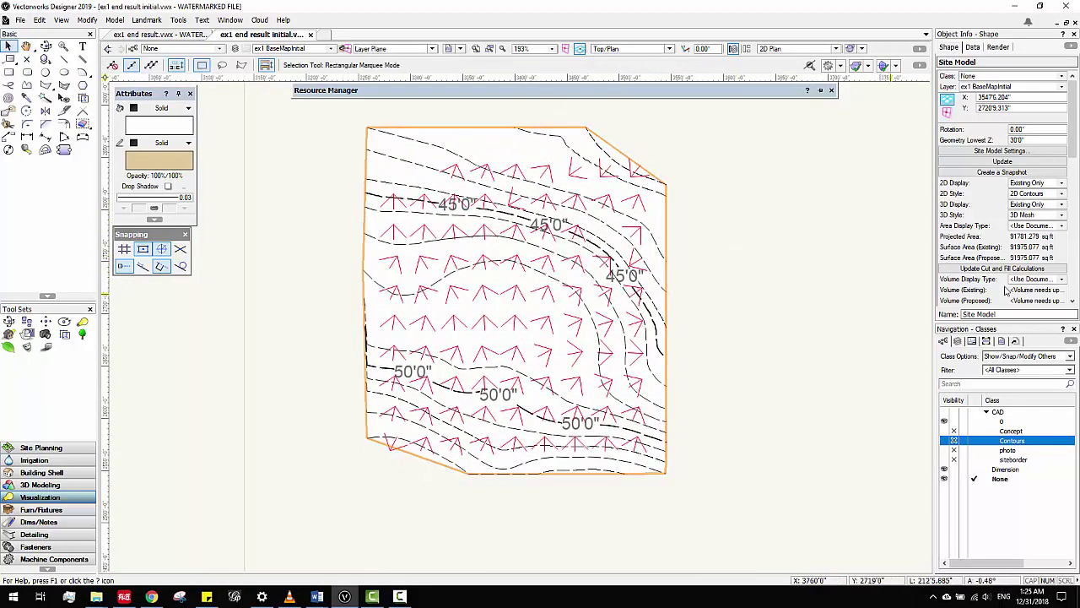
pyautogui.scroll(-5, 971, 225)
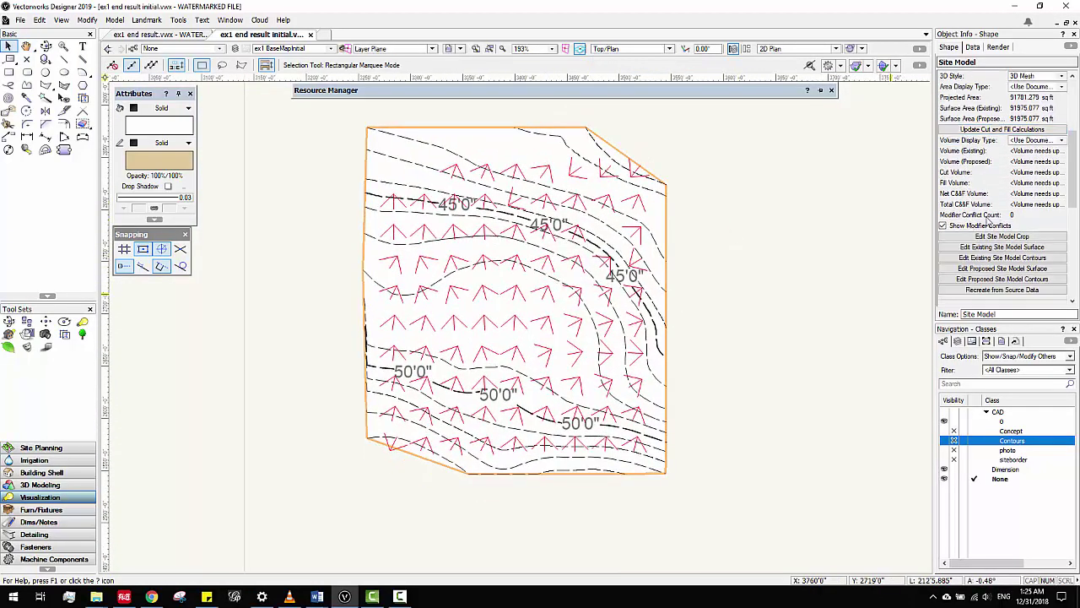
pyautogui.scroll(5, 1002, 227)
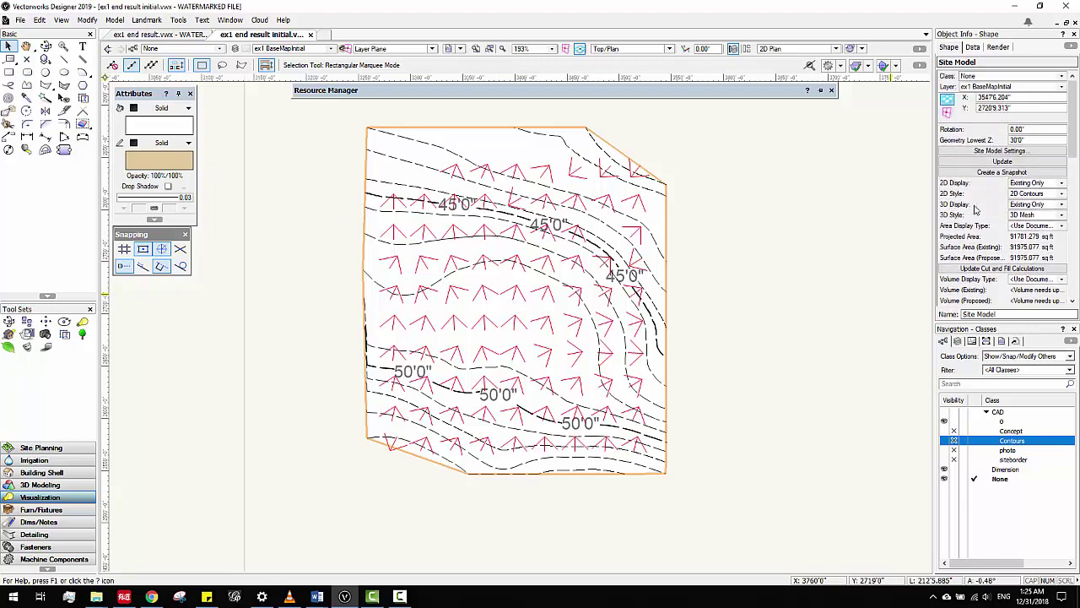
pyautogui.click(1002, 150)
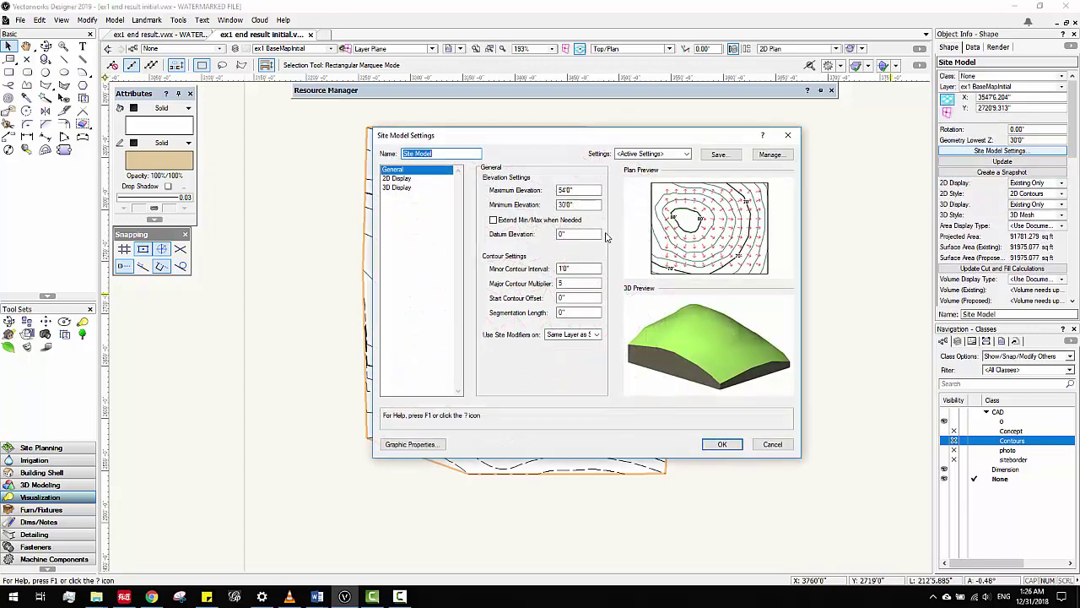
pyautogui.click(402, 179)
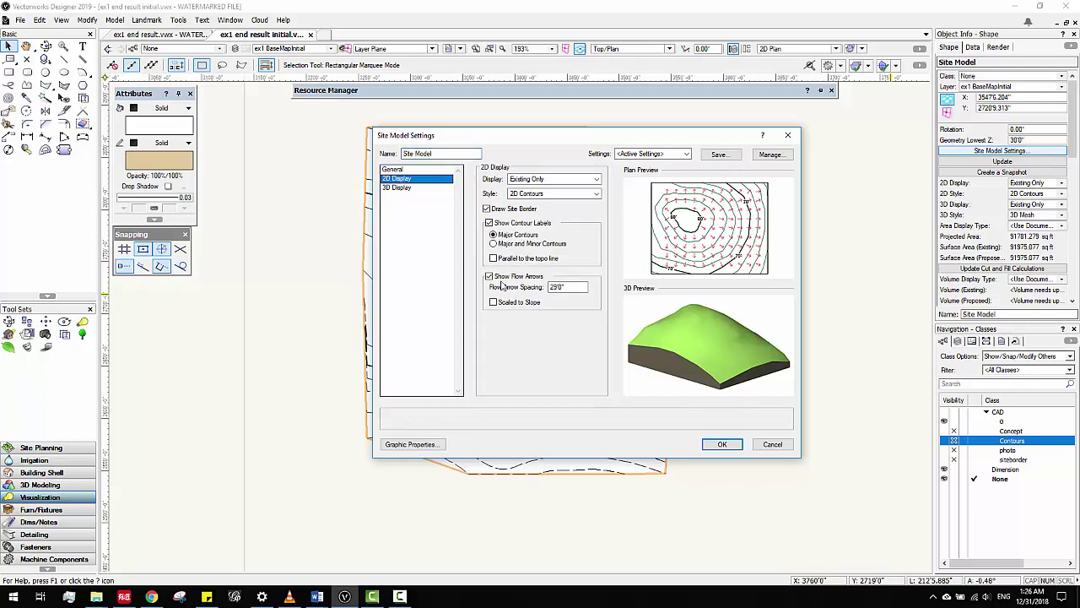
pyautogui.click(722, 444)
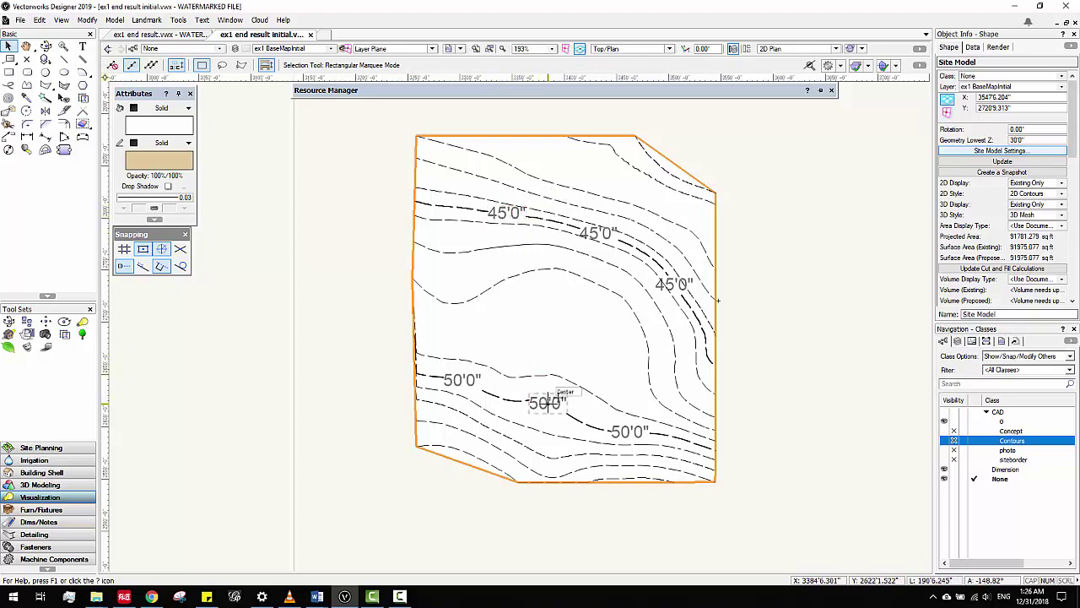
pyautogui.moveTo(634, 311); pyautogui.dragTo(600, 313, button='middle')
pyautogui.moveTo(523, 258); pyautogui.dragTo(601, 264, button='middle')
pyautogui.click(601, 264)
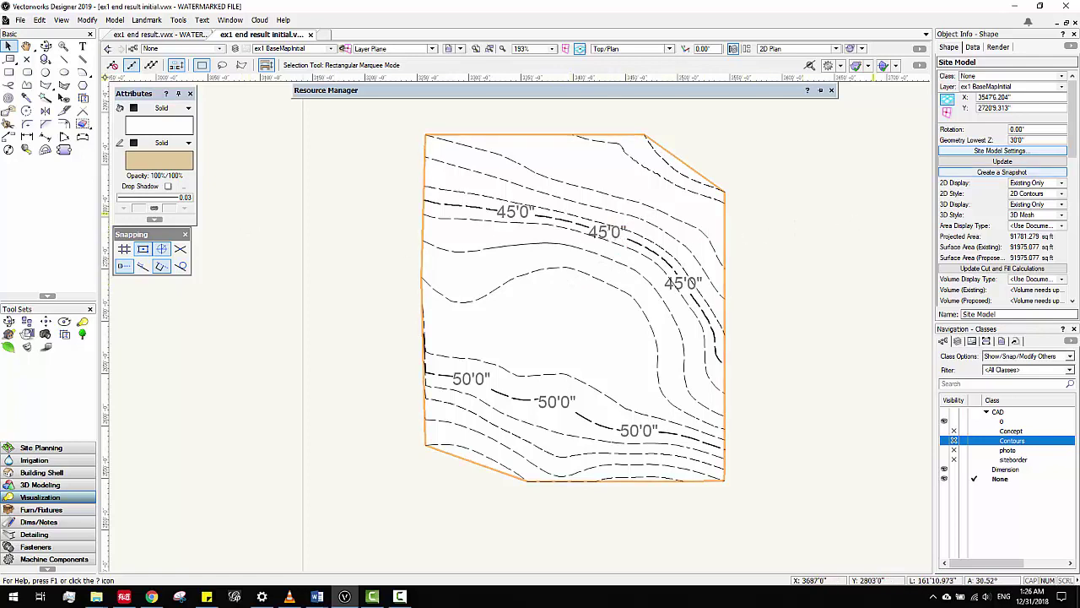
pyautogui.hotkey('alt', 'Tab')
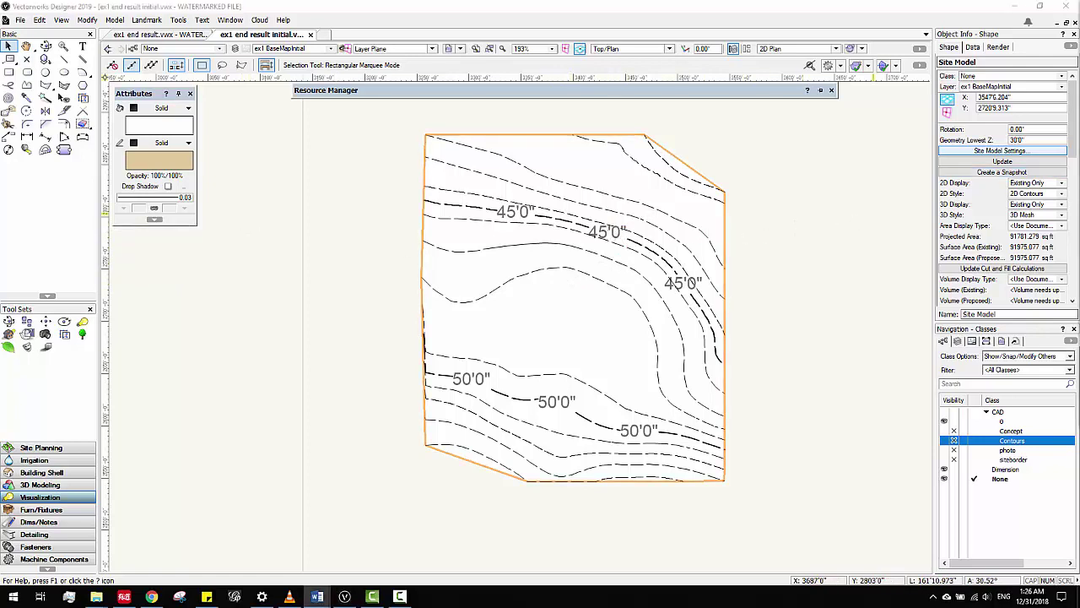
# Step: Make the Concept class visible and assign the selected site model to a new class named Site
pyautogui.click(945, 432)
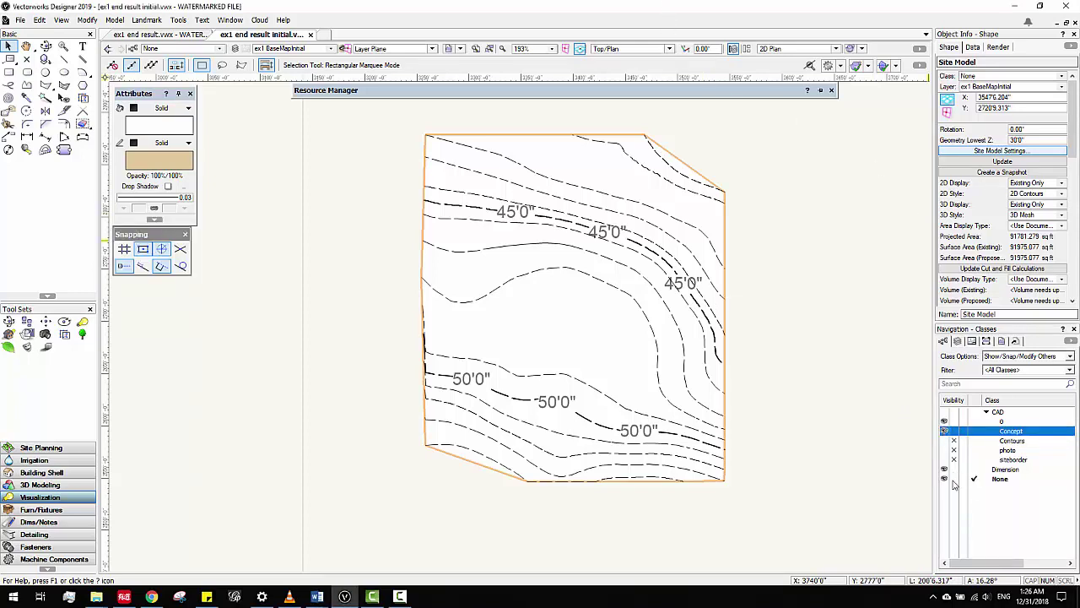
pyautogui.click(1003, 76)
pyautogui.click(1003, 77)
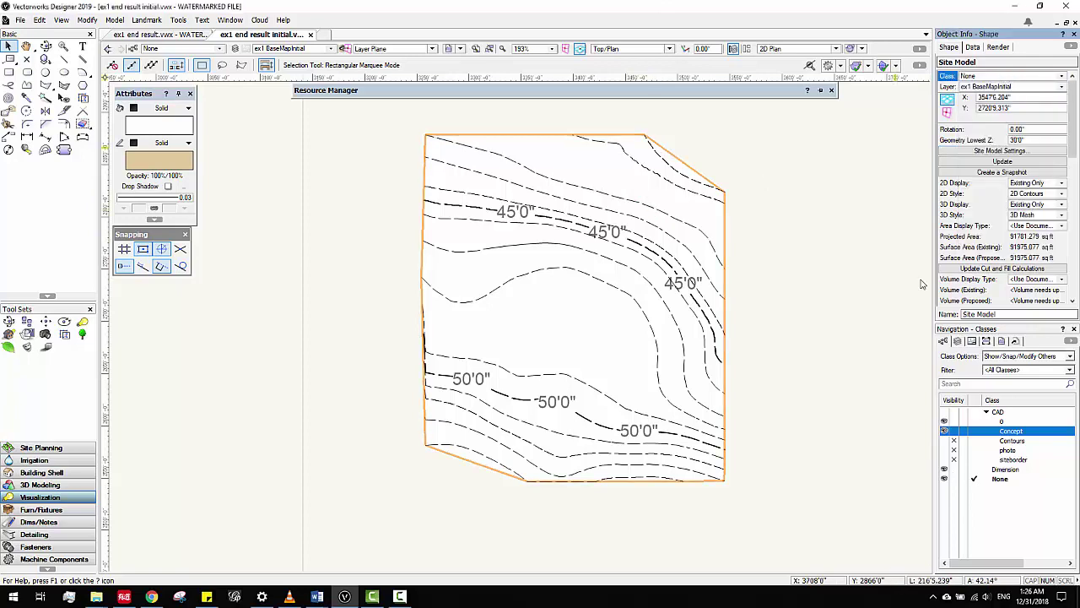
pyautogui.click(988, 77)
pyautogui.click(983, 97)
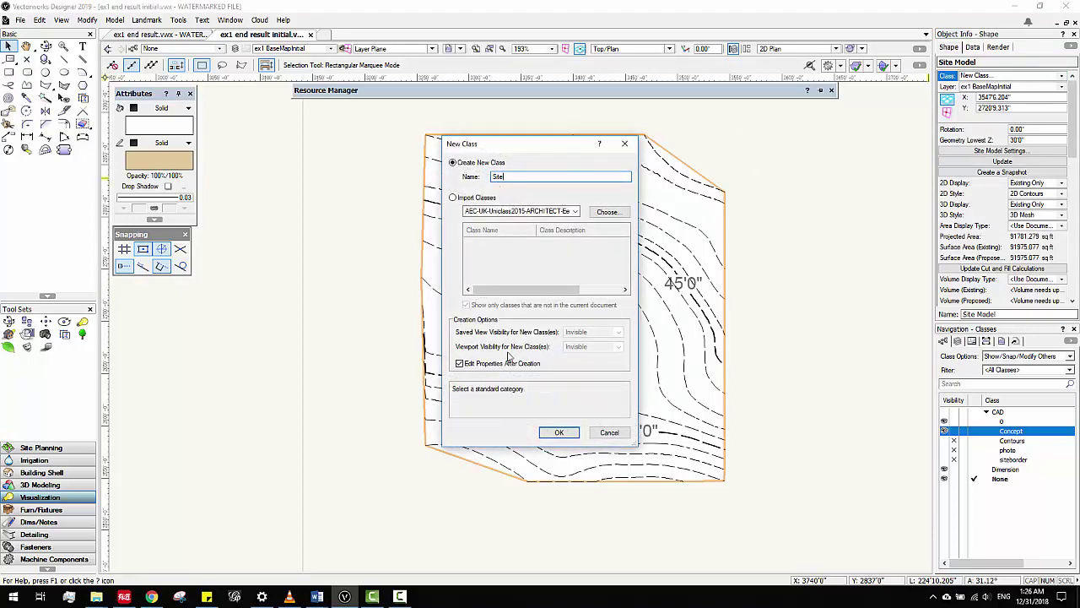
pyautogui.click(559, 432)
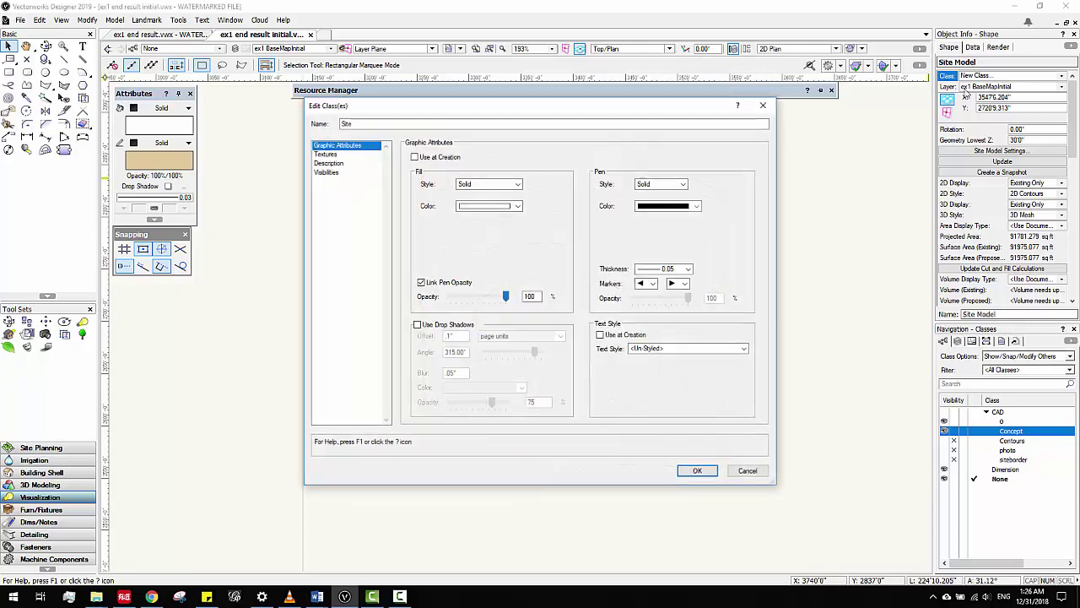
pyautogui.click(696, 470)
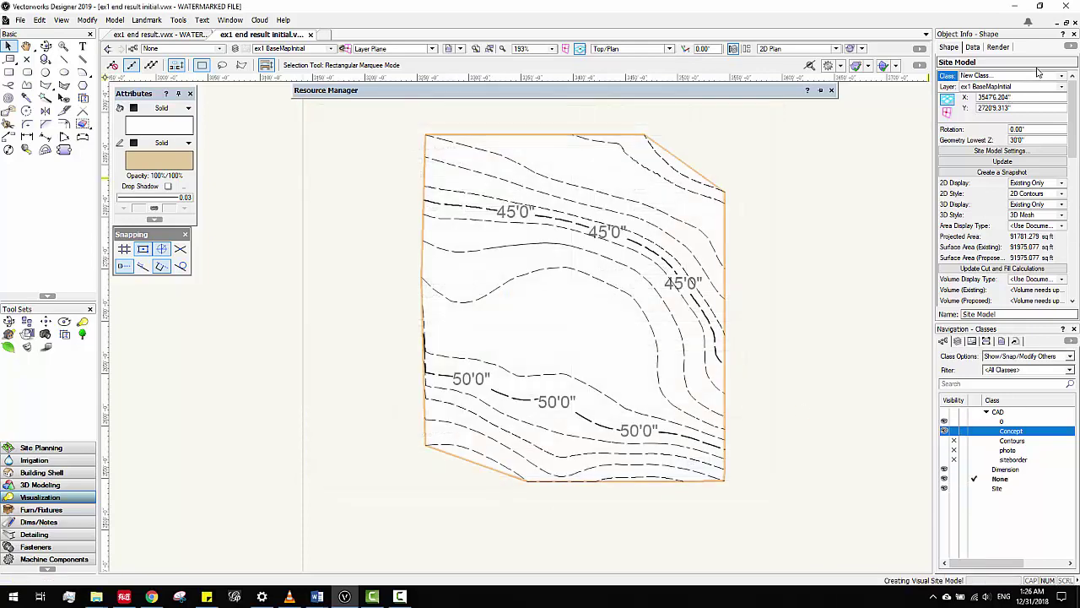
pyautogui.rightClick(998, 490)
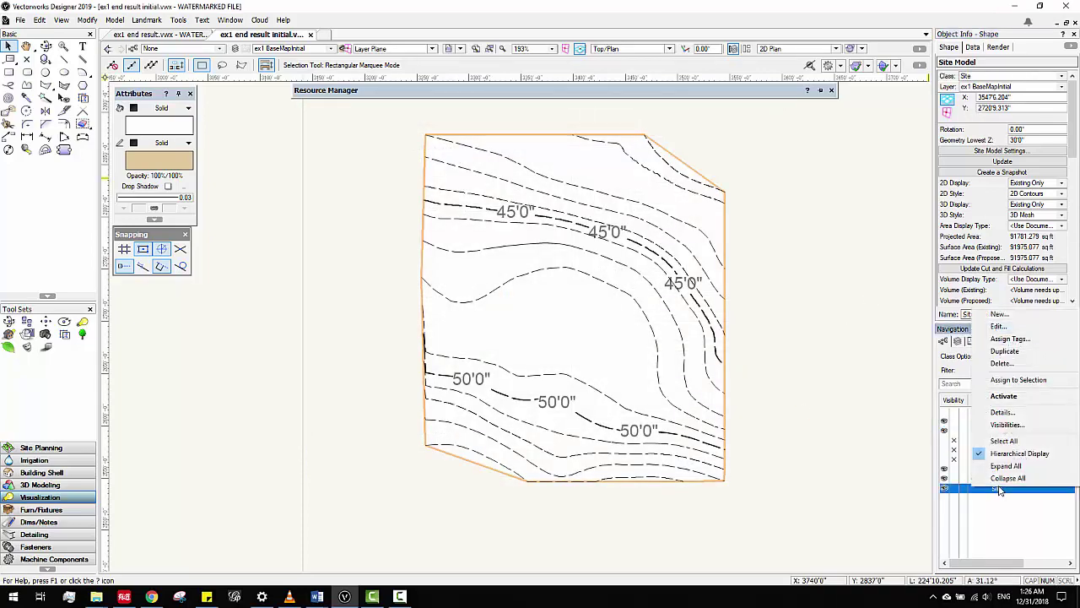
pyautogui.click(1018, 380)
# Step: Hide the Site class and make the photo and siteborder classes visible
pyautogui.click(955, 489)
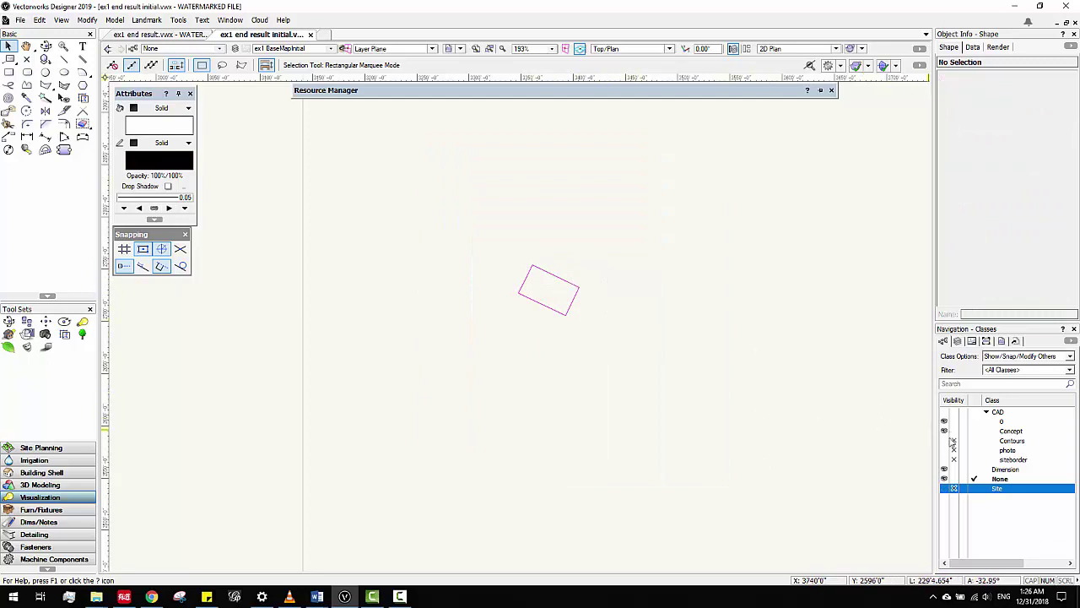
pyautogui.click(945, 451)
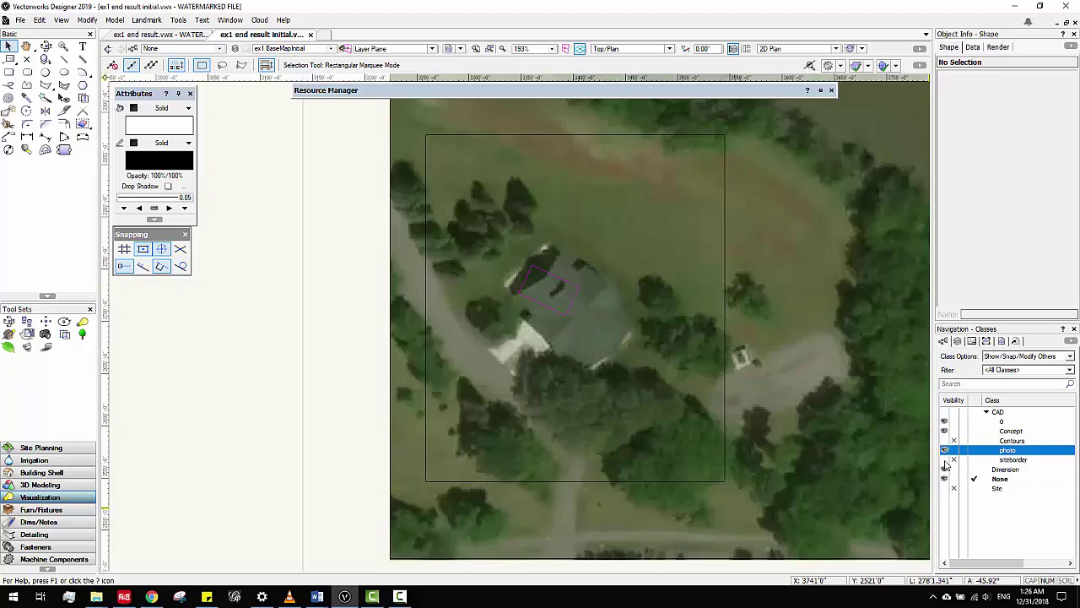
pyautogui.click(945, 460)
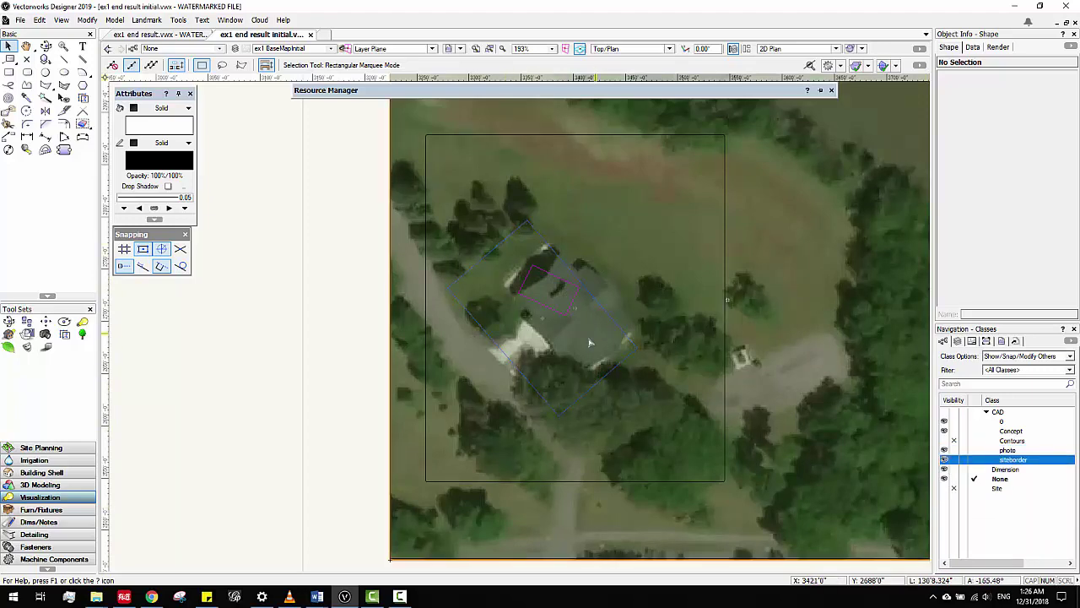
# Step: Rotate the plan view so that the long upper-right edge of the site border runs horizontally
pyautogui.moveTo(590, 343); pyautogui.dragTo(592, 318, button='middle')
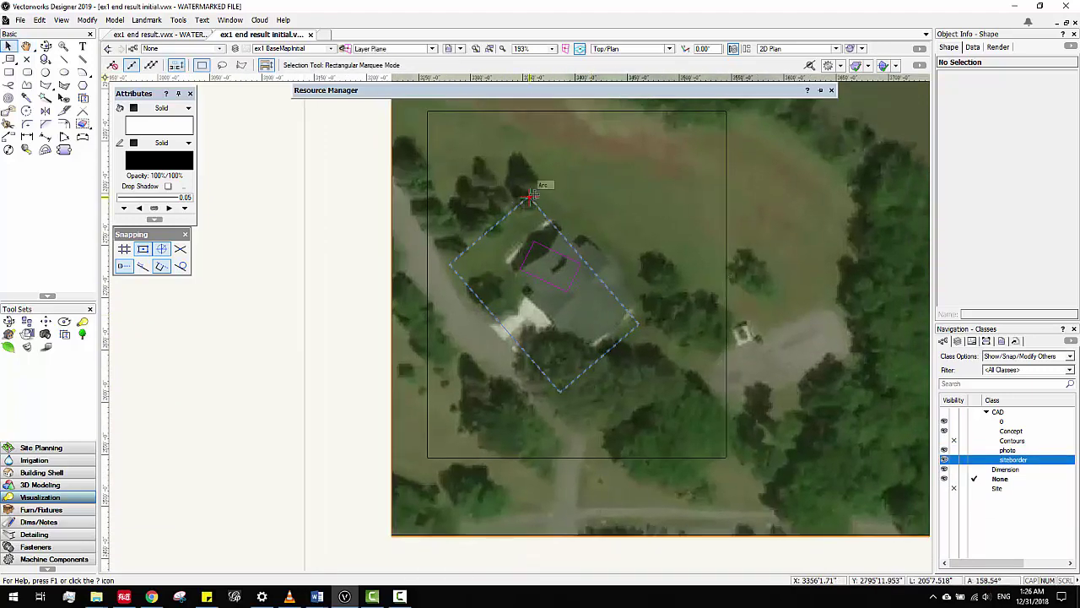
pyautogui.scroll(2, 579, 203)
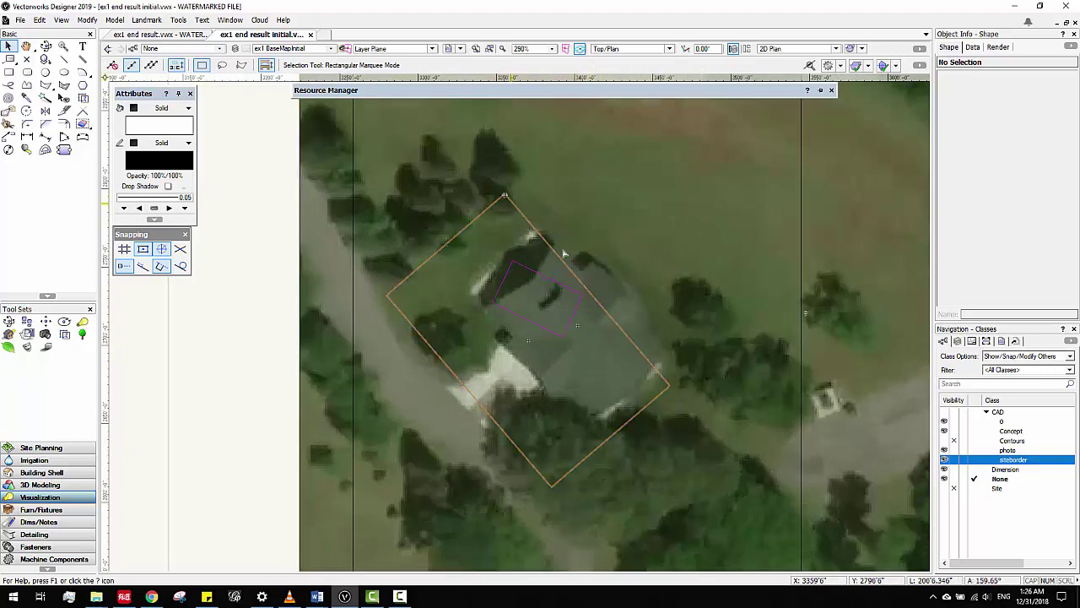
pyautogui.scroll(-1, 569, 287)
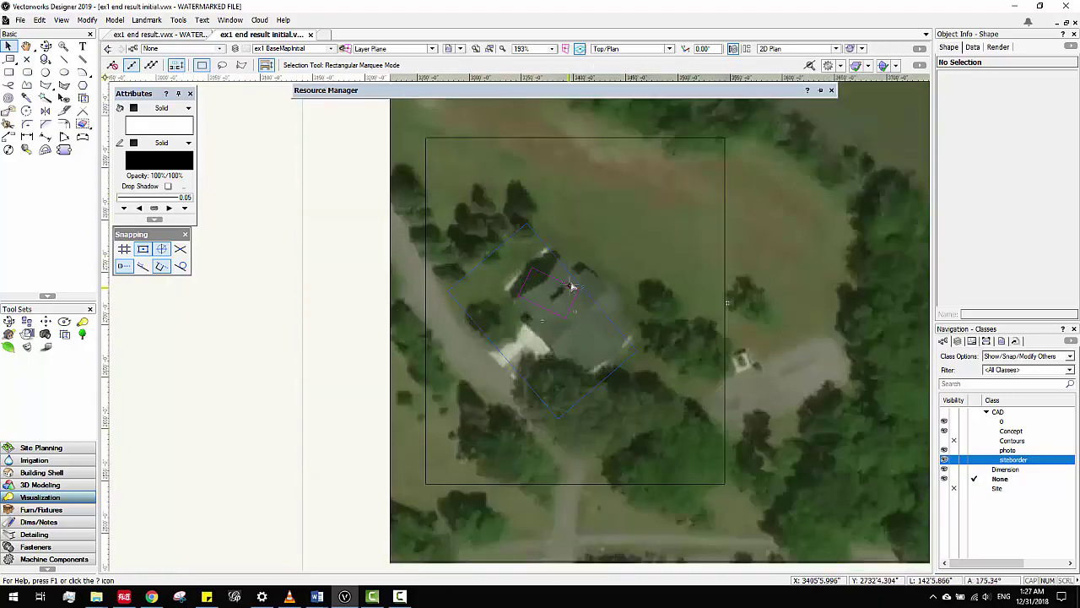
pyautogui.scroll(1, 597, 275)
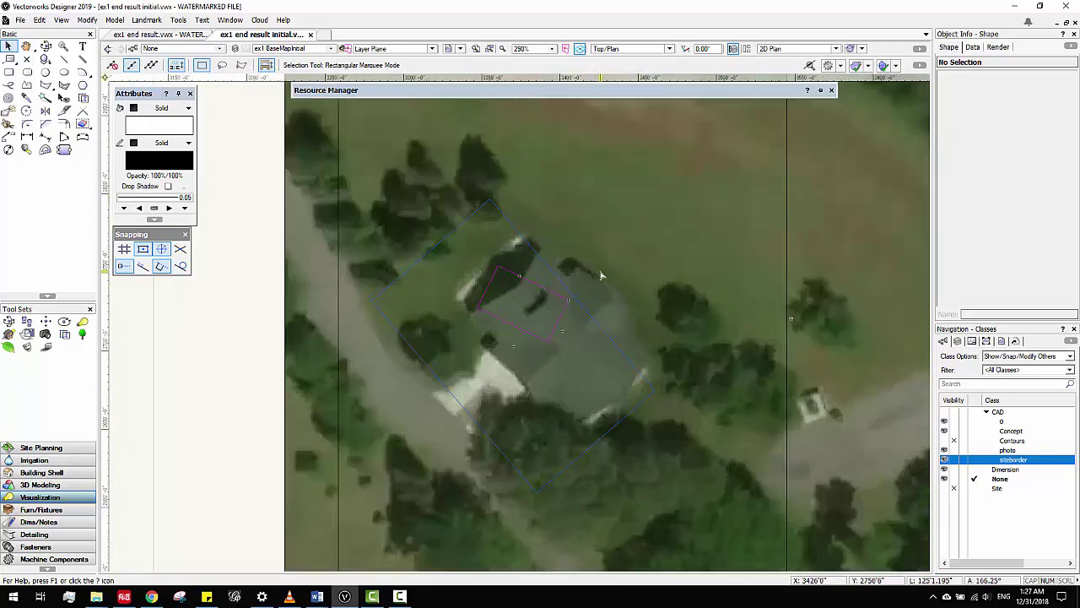
pyautogui.click(686, 49)
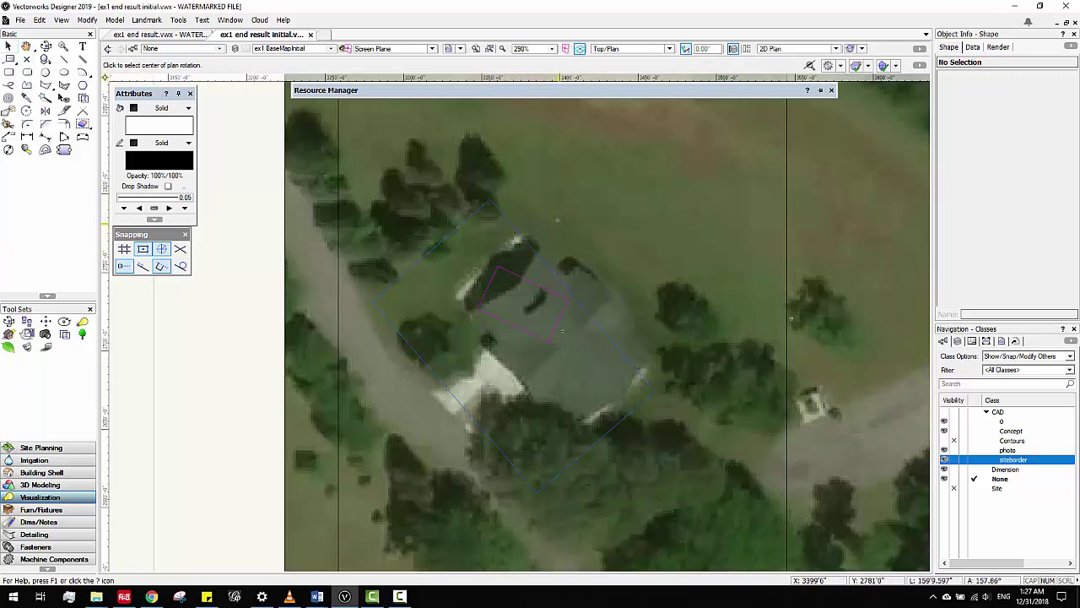
pyautogui.click(514, 227)
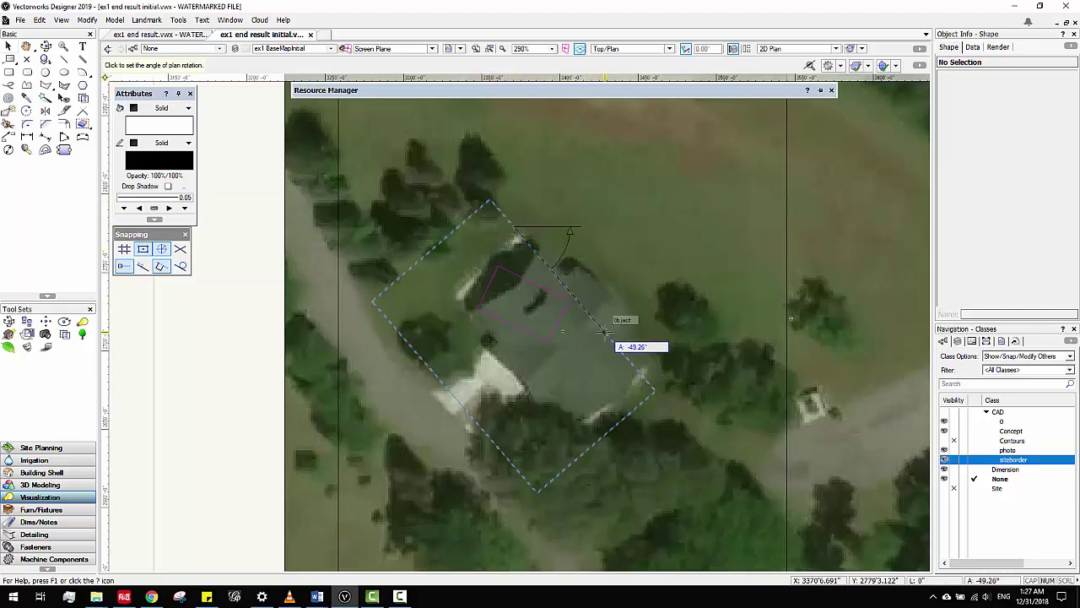
pyautogui.click(605, 333)
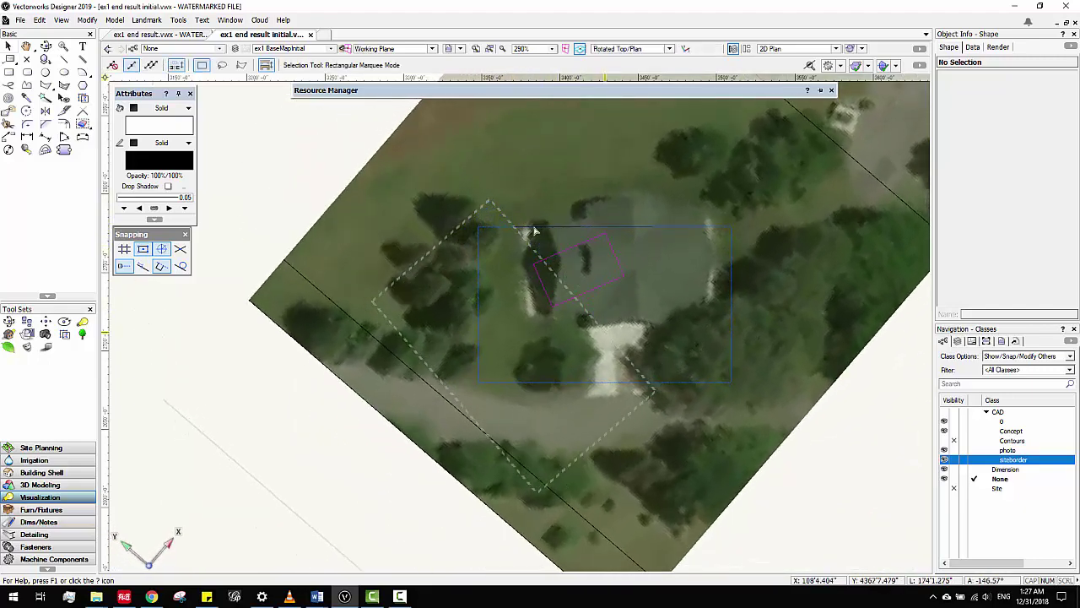
pyautogui.moveTo(673, 274); pyautogui.dragTo(608, 296, button='middle')
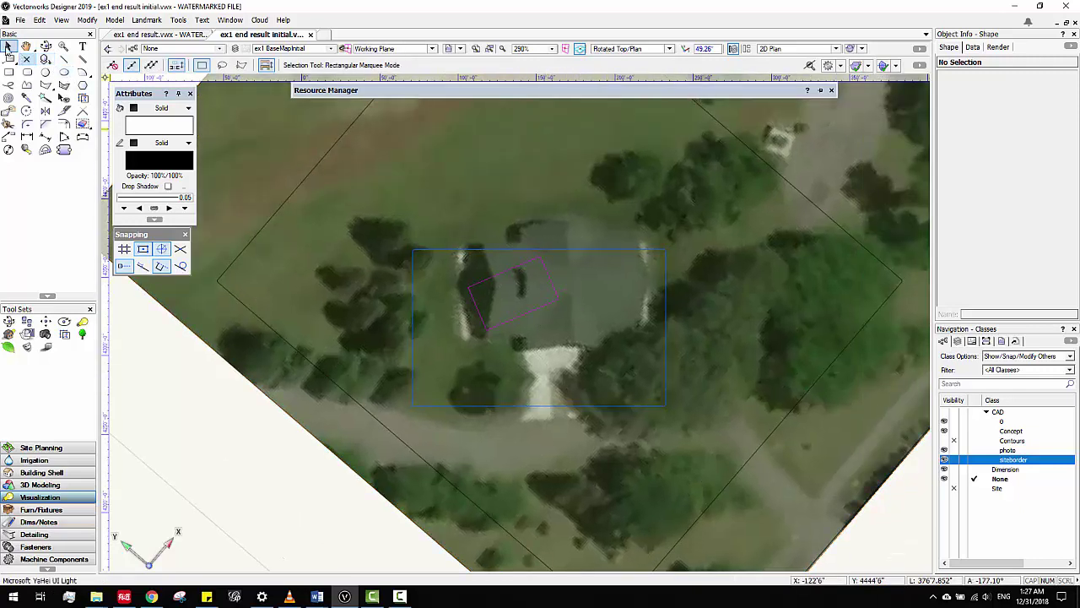
pyautogui.click(7, 48)
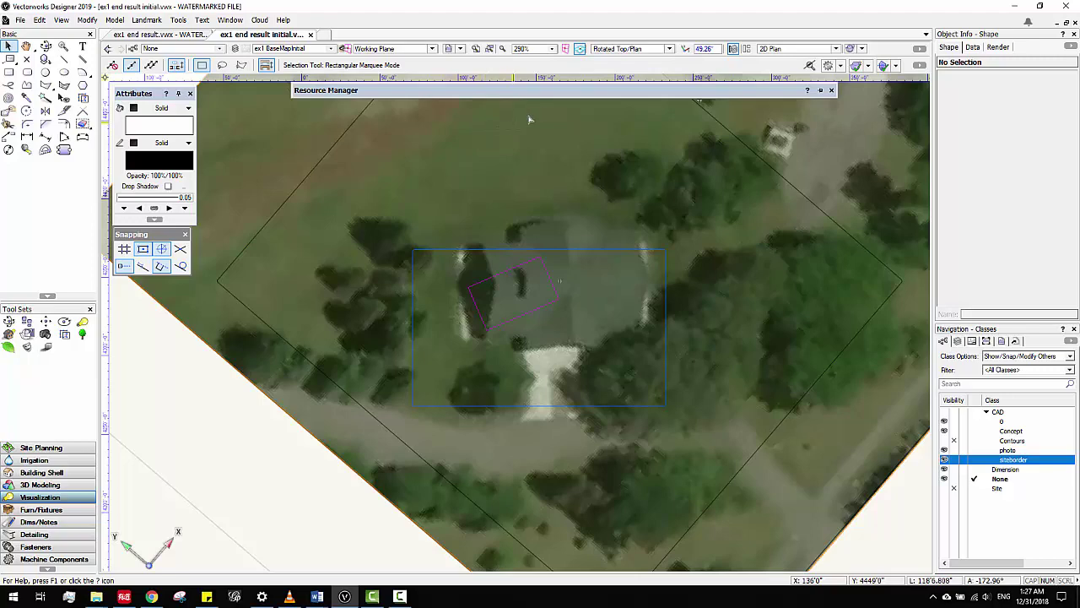
pyautogui.click(629, 49)
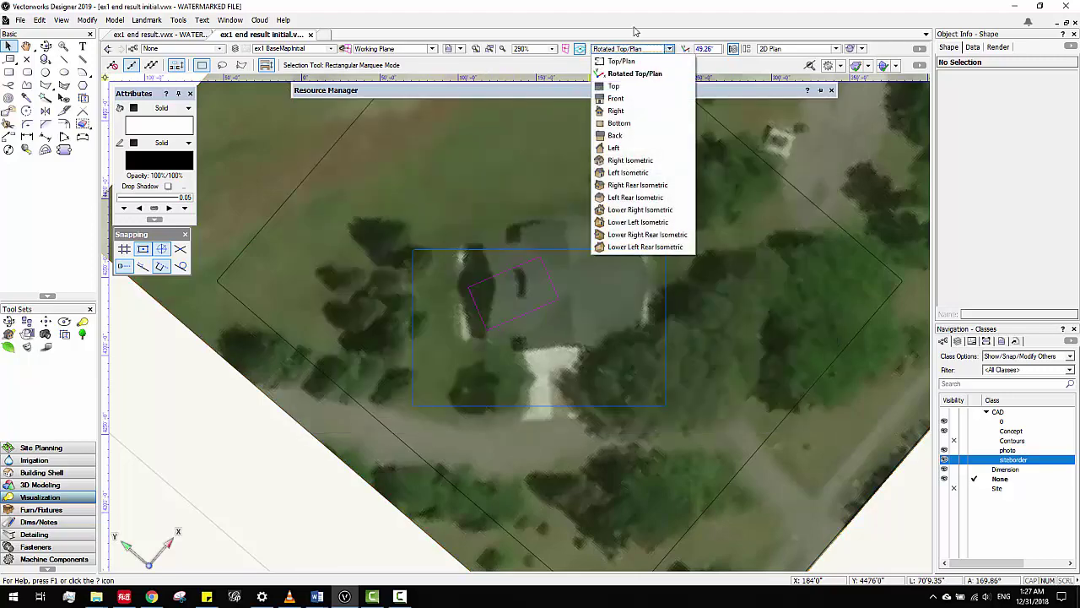
pyautogui.click(626, 74)
pyautogui.moveTo(499, 285); pyautogui.dragTo(472, 259, button='middle')
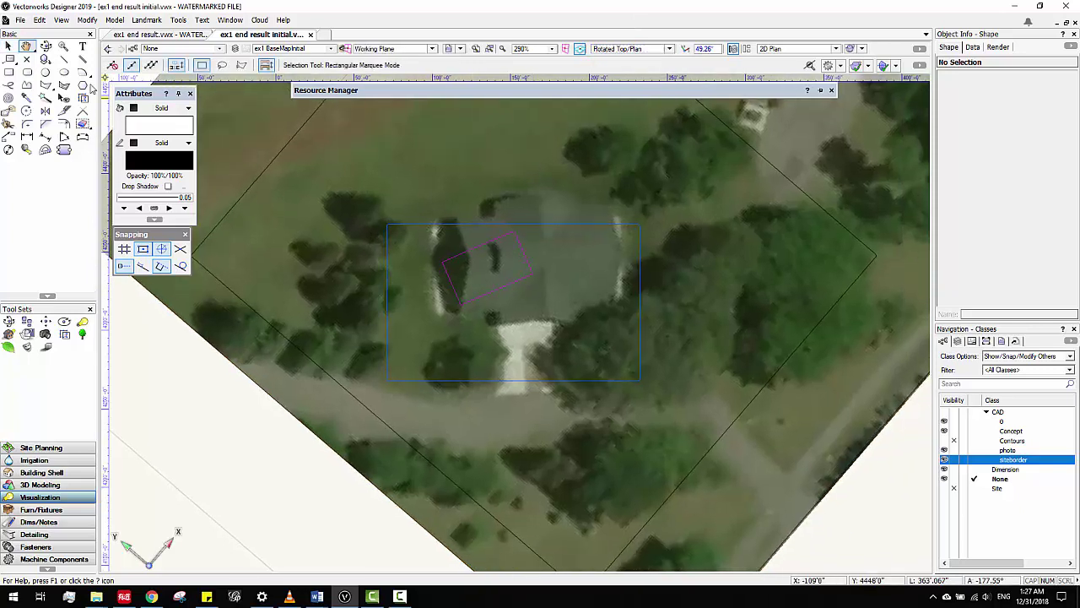
# Step: Create a Property Line object from the rectangular site border polyline using Create Objects from Shapes
pyautogui.press('x')
pyautogui.click(543, 227)
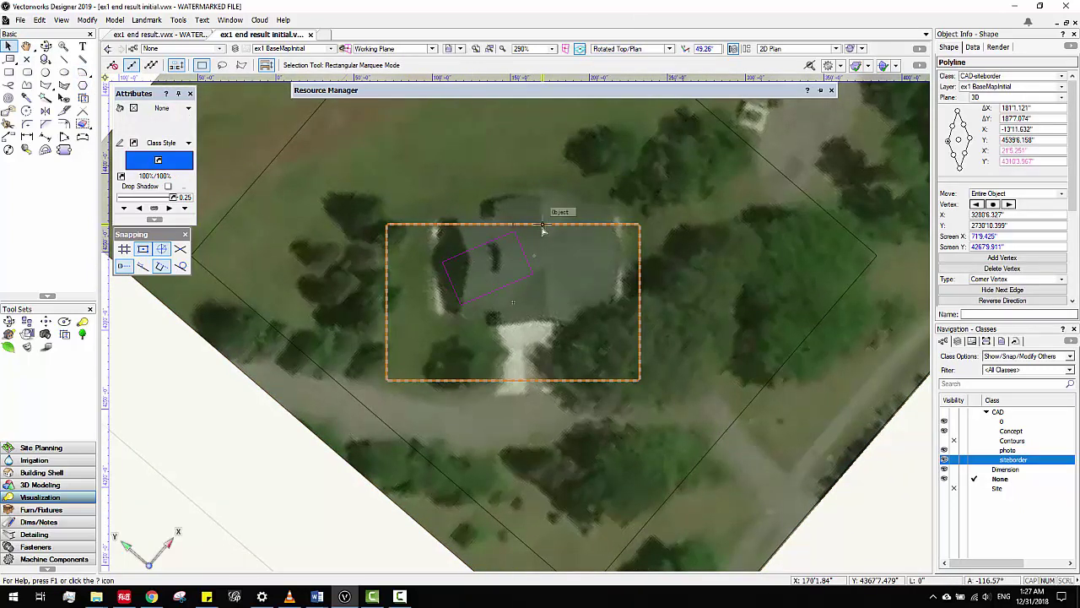
pyautogui.rightClick(544, 228)
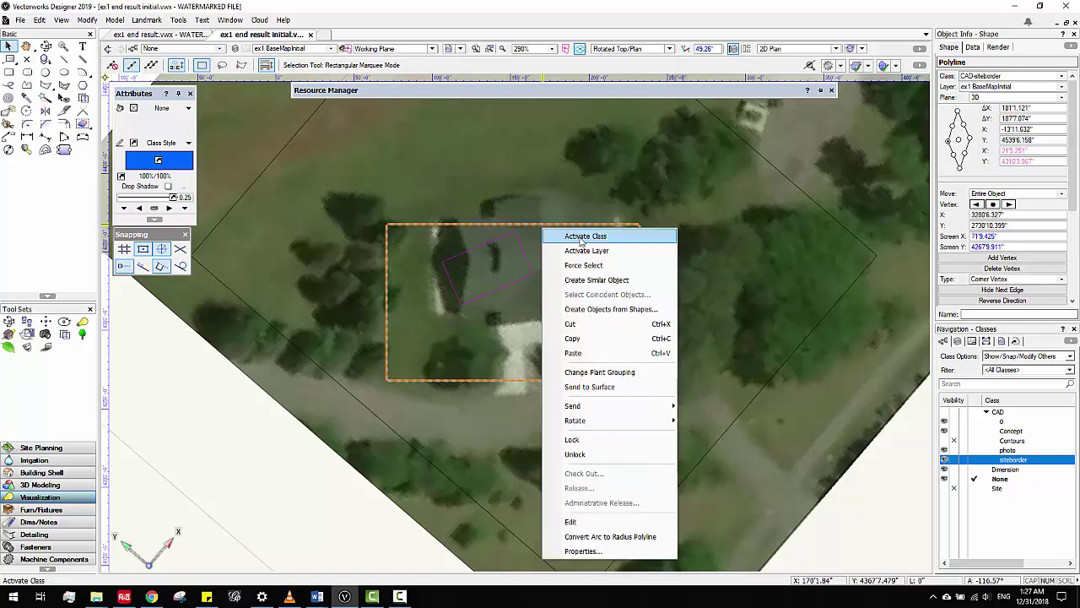
pyautogui.click(615, 311)
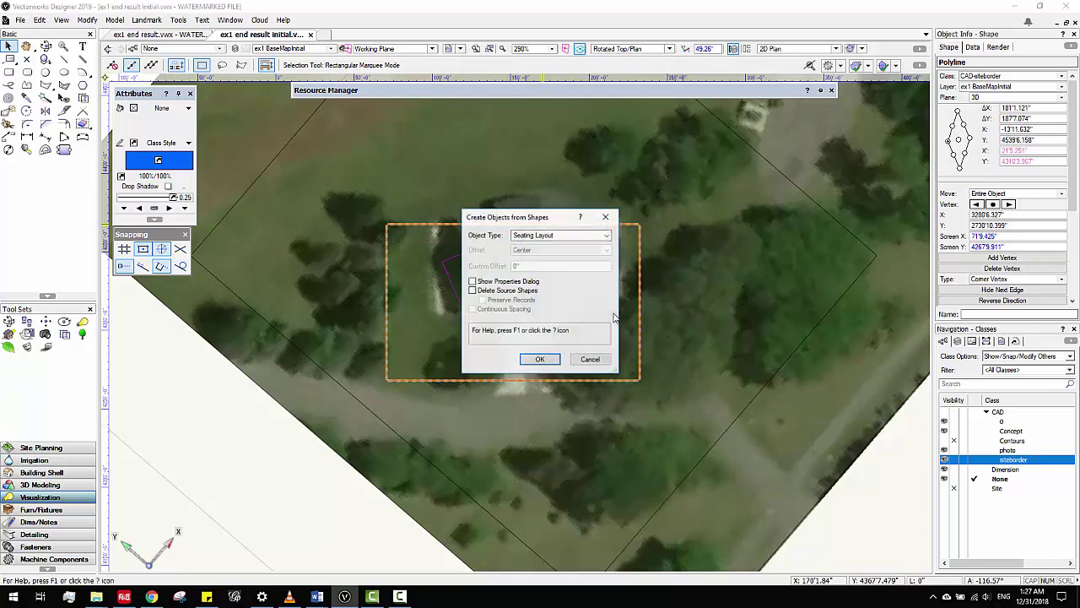
pyautogui.click(555, 238)
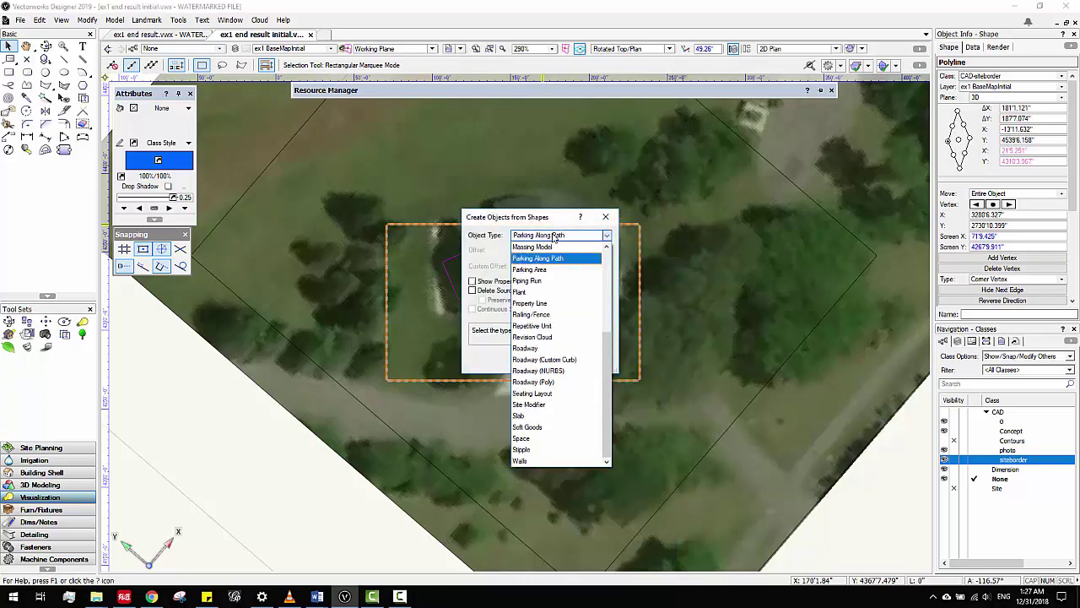
pyautogui.click(547, 335)
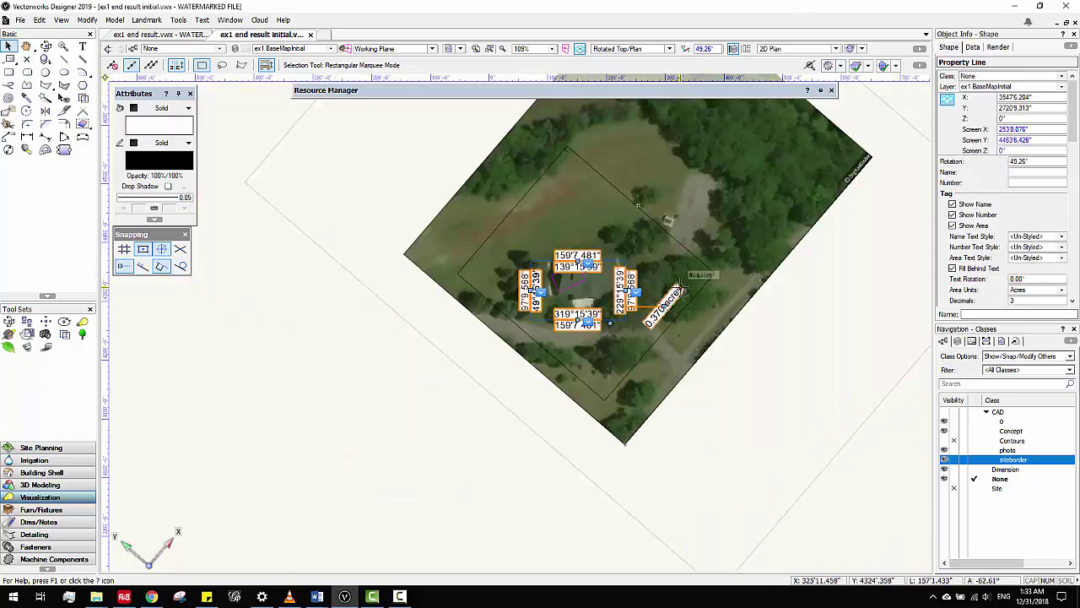
# Step: Examine the property line's annotations, tag settings and segment definition dialog without changing anything
pyautogui.scroll(1, 651, 309)
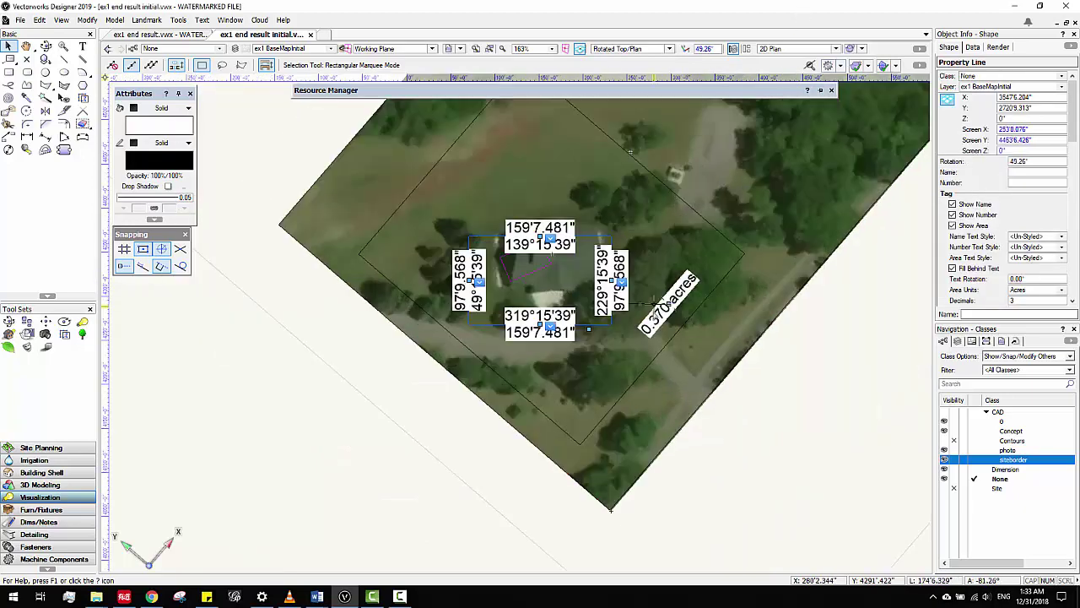
pyautogui.scroll(-2, 618, 349)
pyautogui.scroll(2, 625, 324)
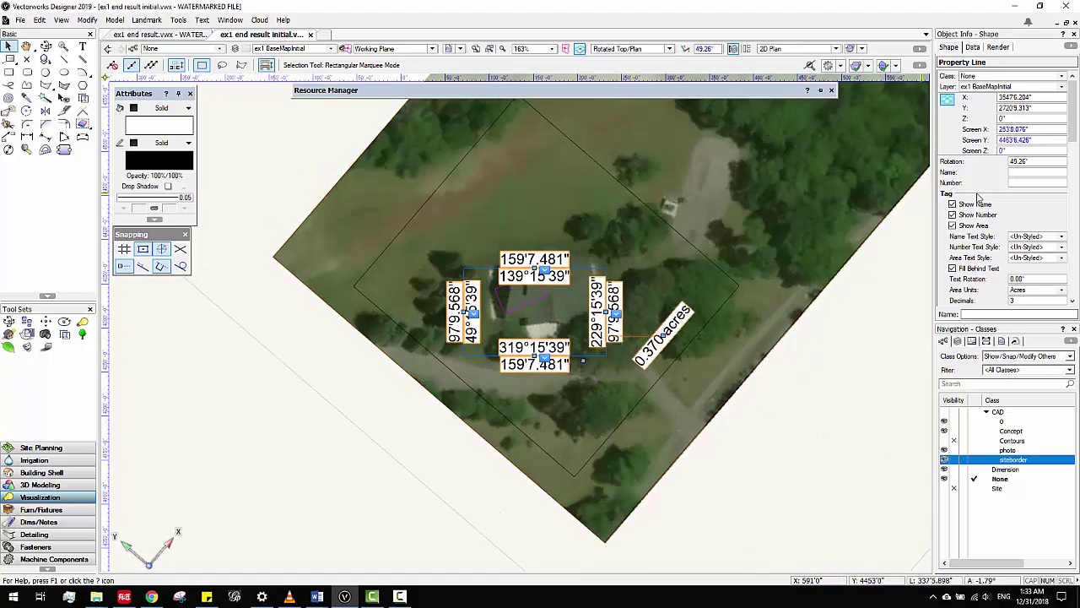
pyautogui.scroll(-4, 985, 193)
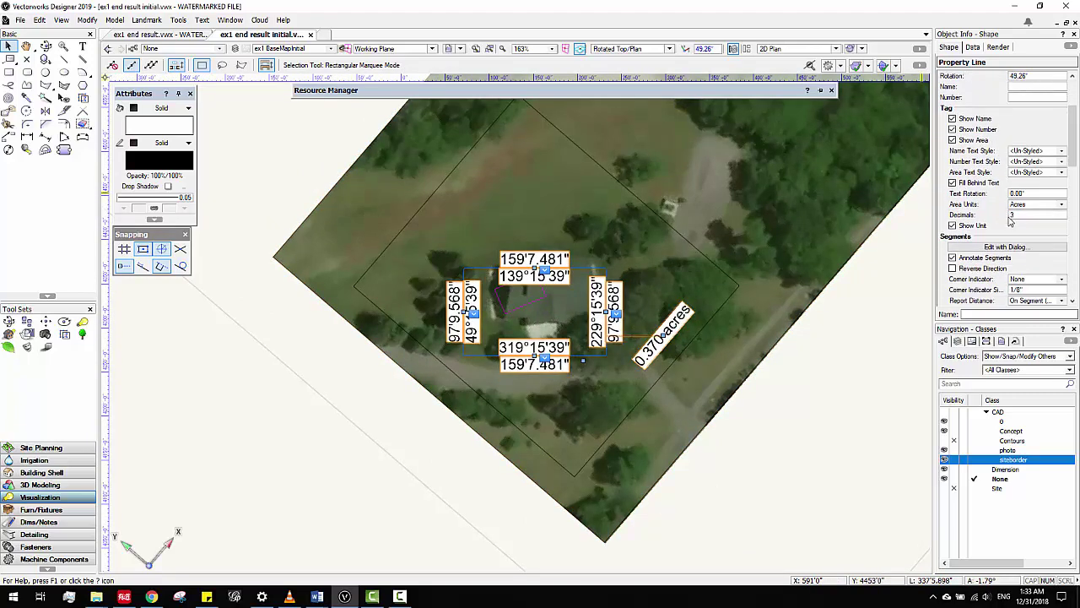
pyautogui.click(1006, 205)
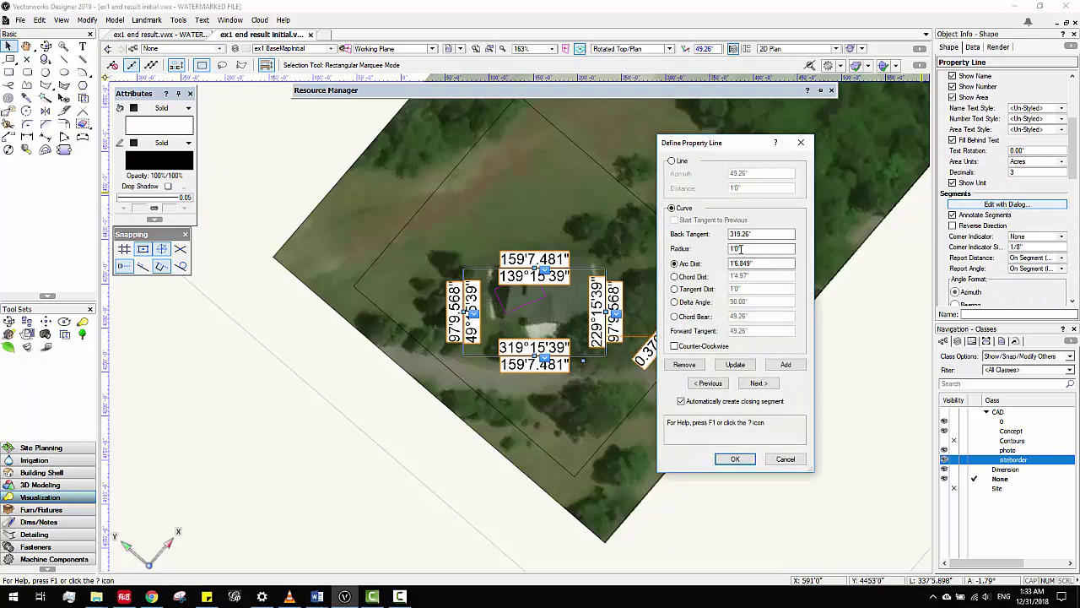
pyautogui.click(785, 459)
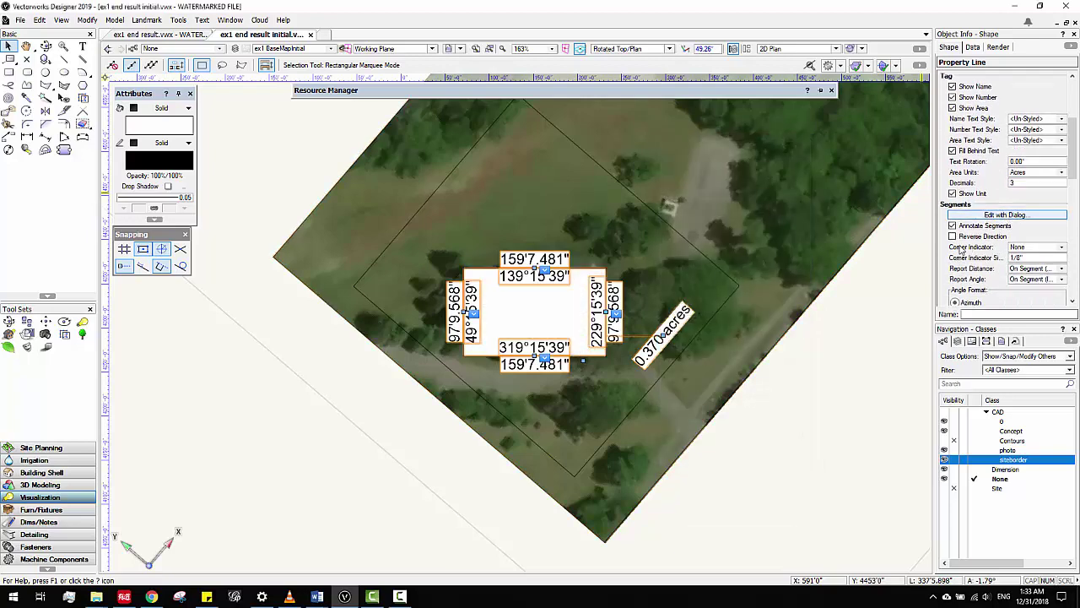
# Step: Try the property line's Report Distance as No, return it to On Segment (Outside), and set Report Angle to No
pyautogui.scroll(-1, 995, 253)
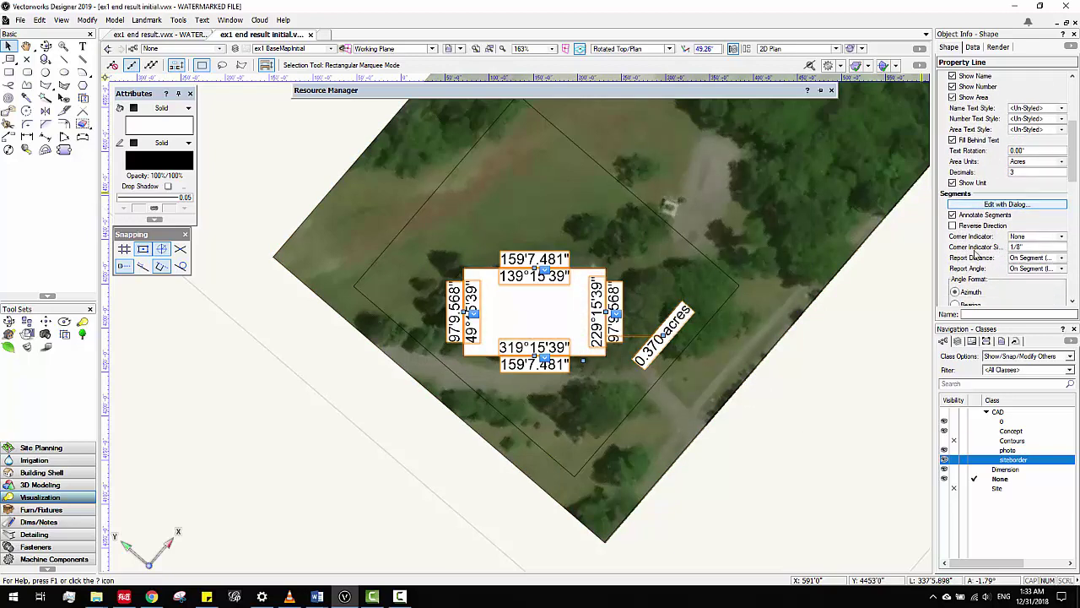
pyautogui.click(1036, 258)
pyautogui.click(1019, 284)
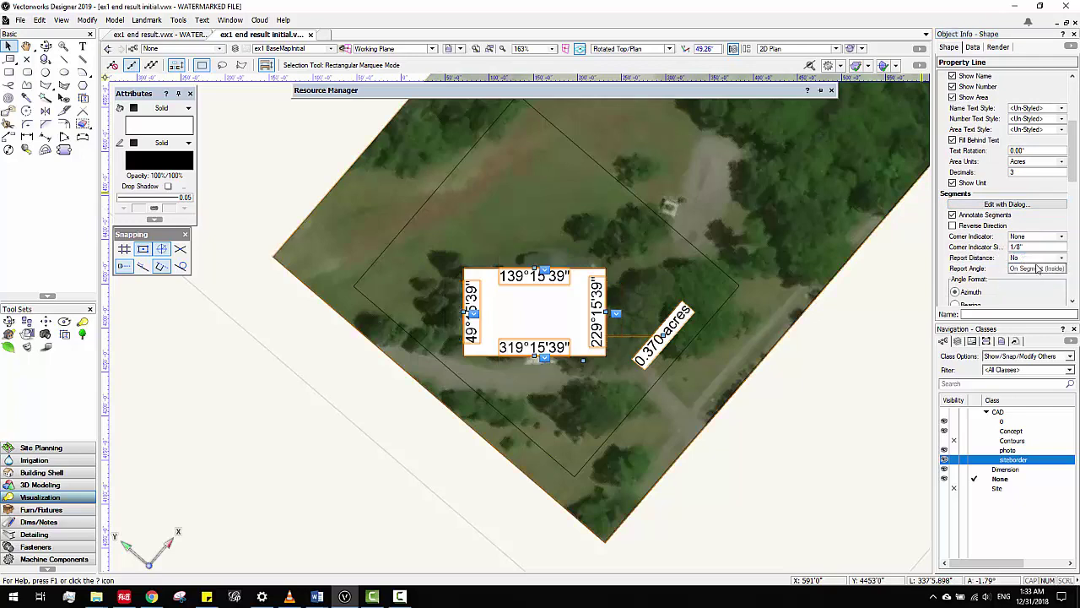
pyautogui.click(1037, 257)
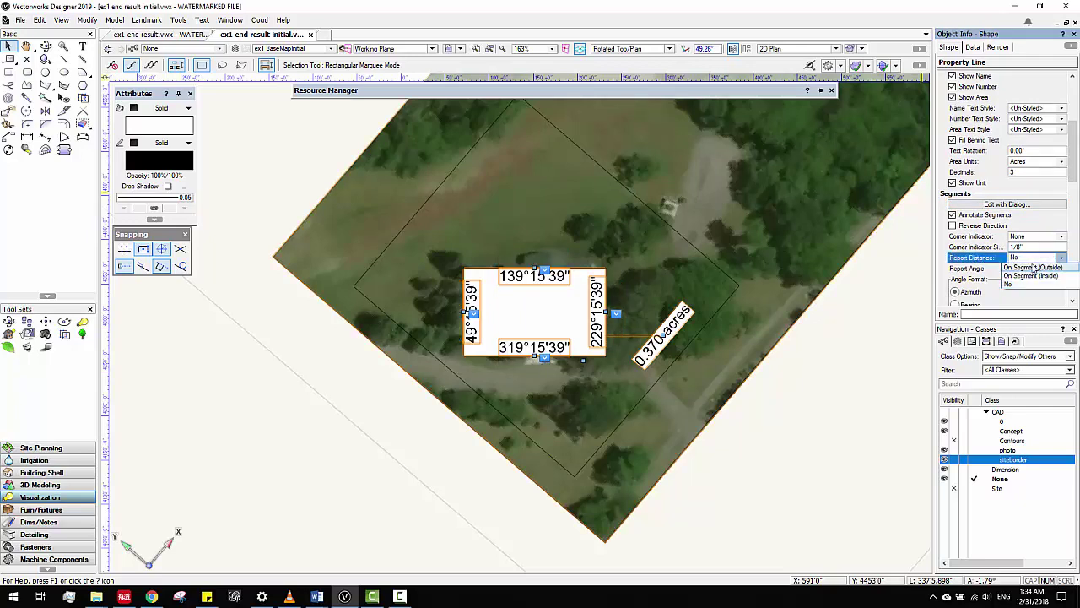
pyautogui.click(1033, 267)
pyautogui.click(1037, 268)
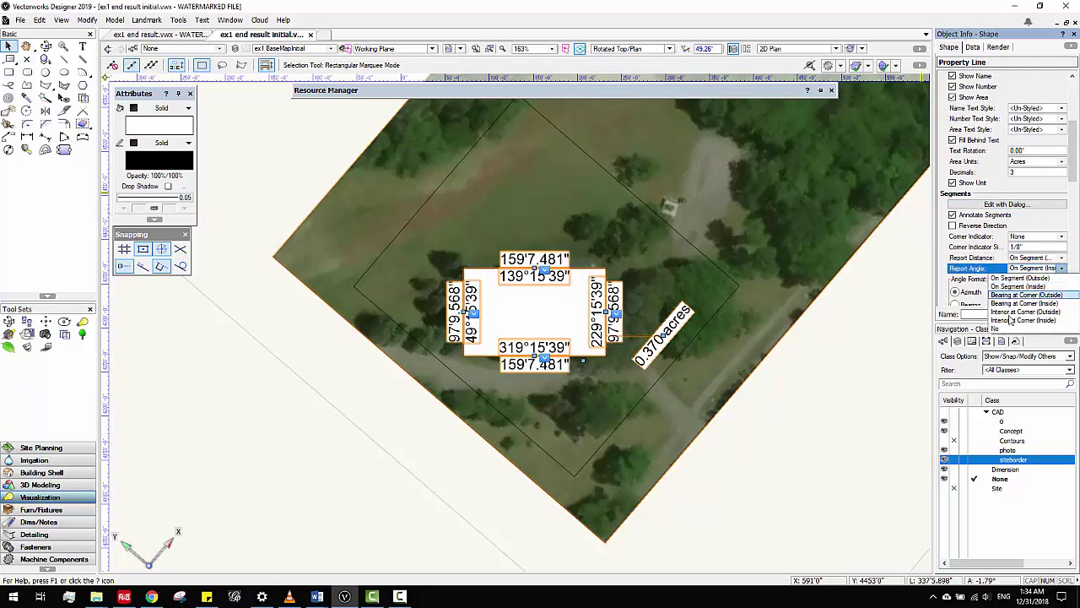
pyautogui.click(1010, 329)
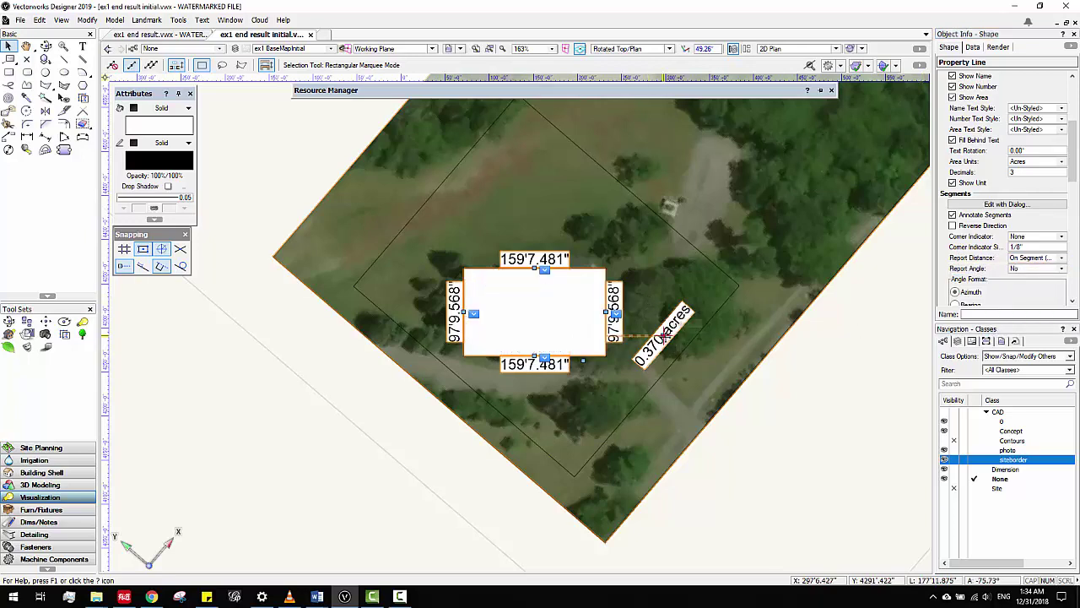
# Step: Place the property line's tag just outside the rectangle's lower-right corner and name the property line Garden
pyautogui.moveTo(664, 335); pyautogui.dragTo(539, 307)
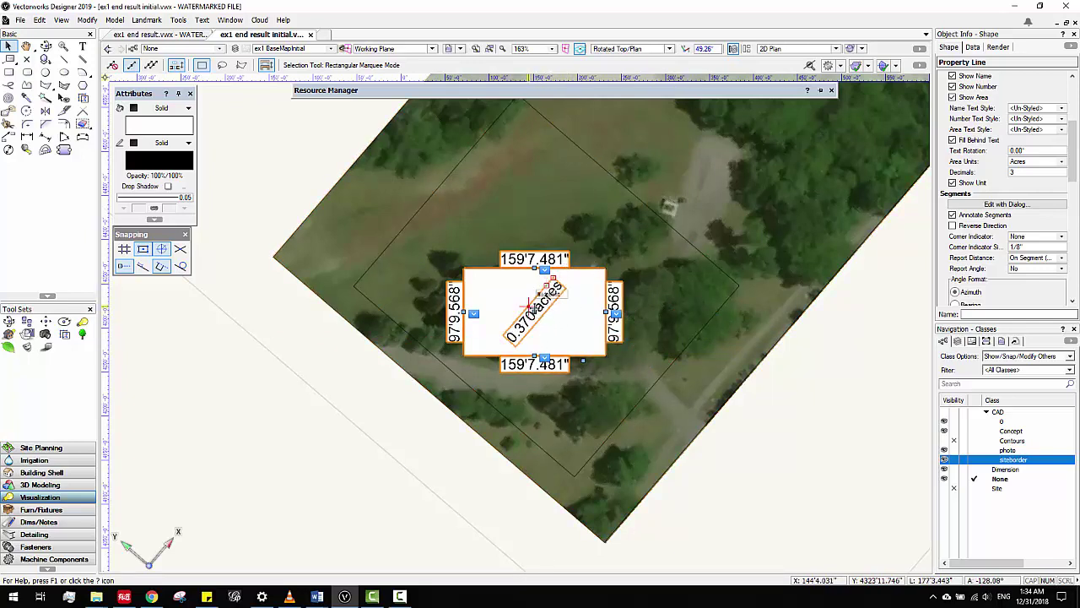
pyautogui.moveTo(535, 309); pyautogui.dragTo(636, 365)
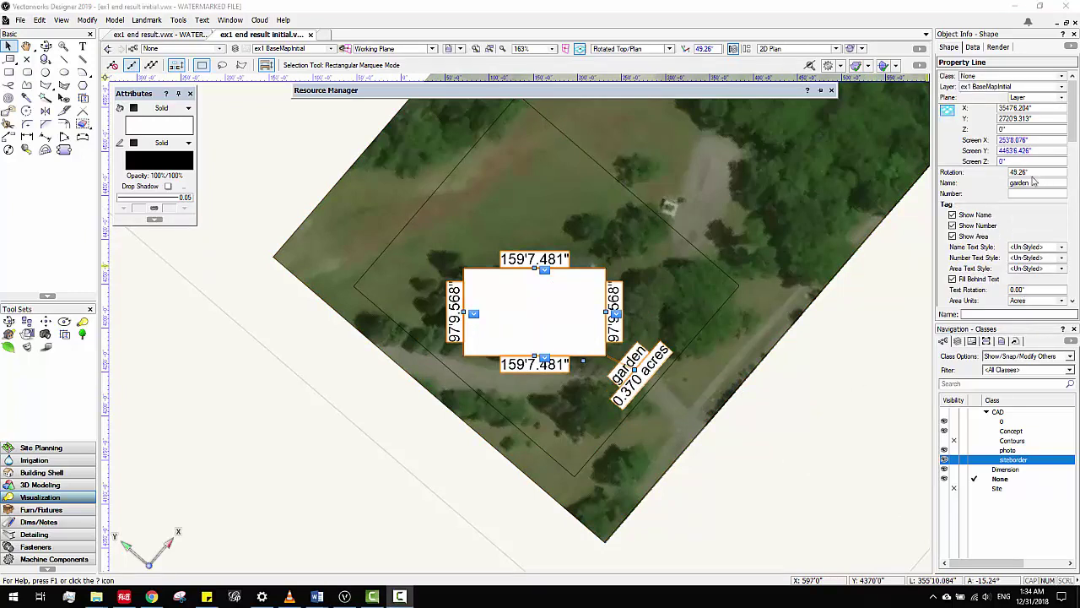
pyautogui.click(1031, 184)
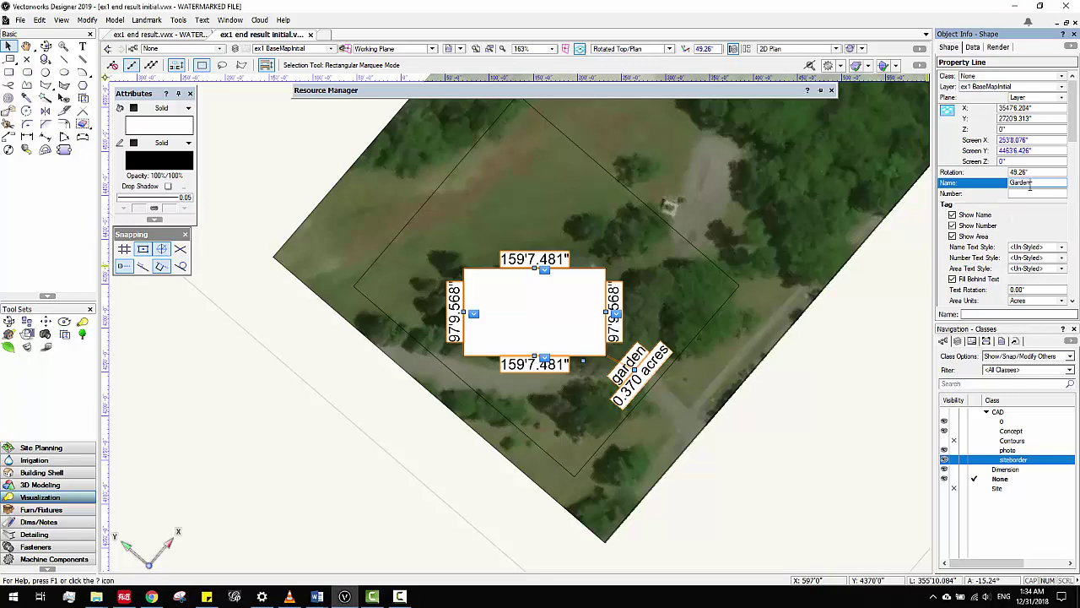
pyautogui.write('Garden')
pyautogui.press('Return')
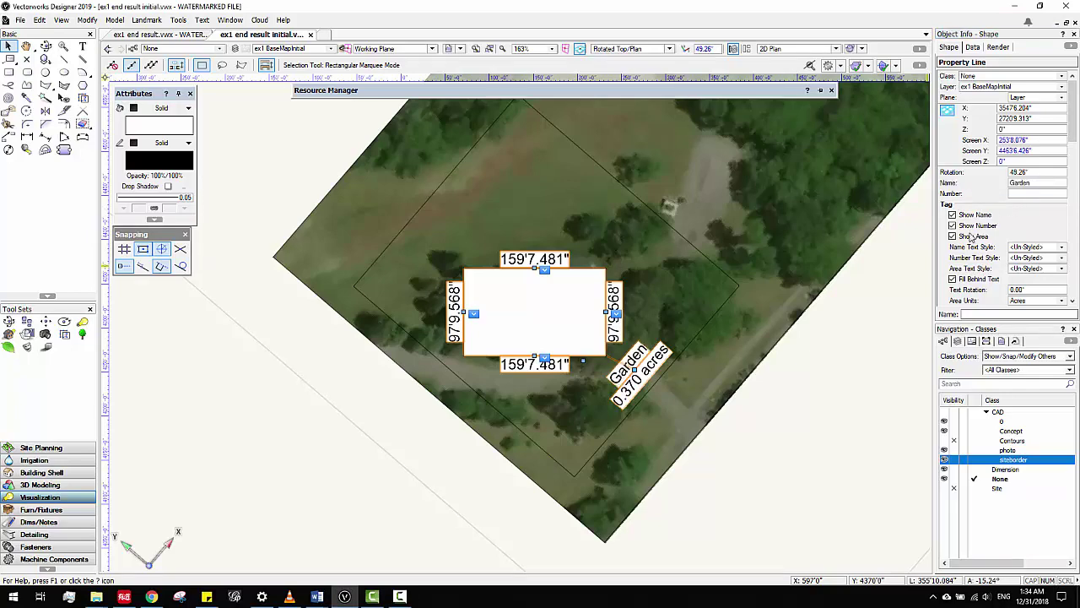
# Step: Try the property line's Report Curve as Yes as Table and return it to No
pyautogui.scroll(-5, 972, 239)
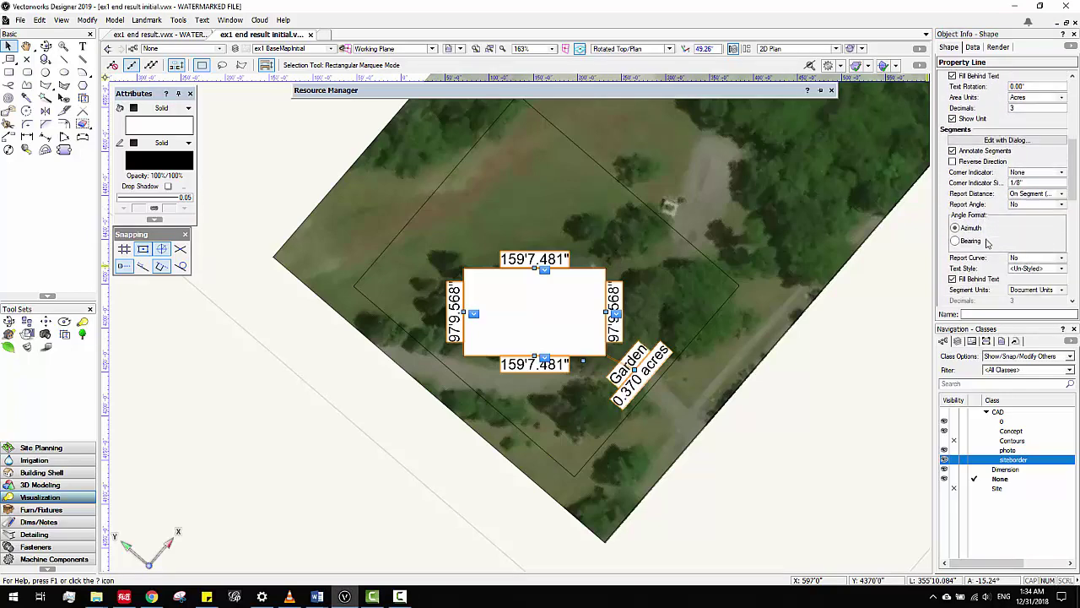
pyautogui.scroll(-2, 988, 242)
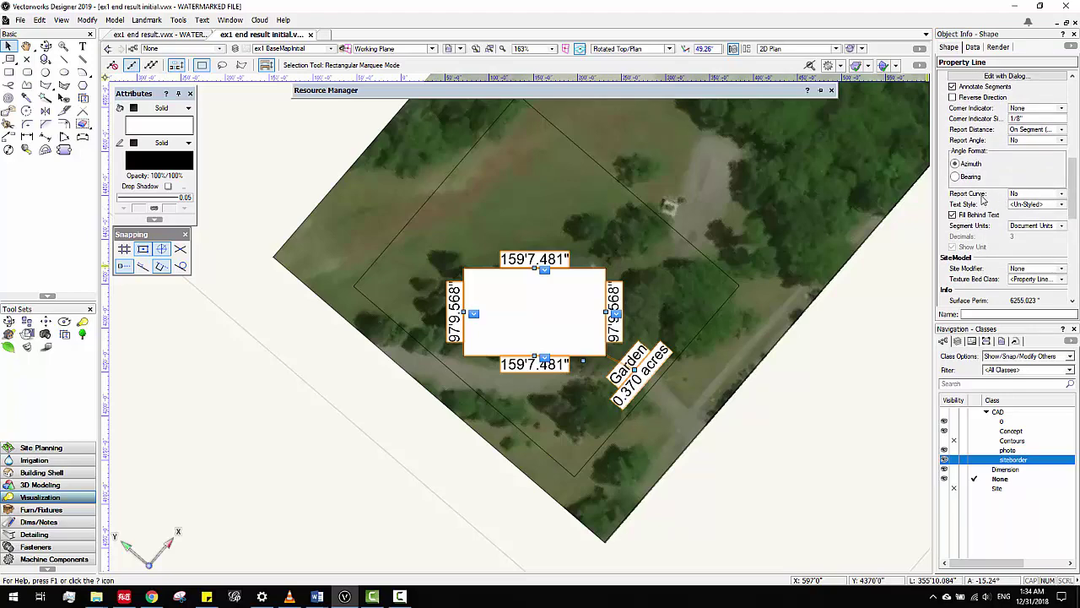
pyautogui.click(1038, 194)
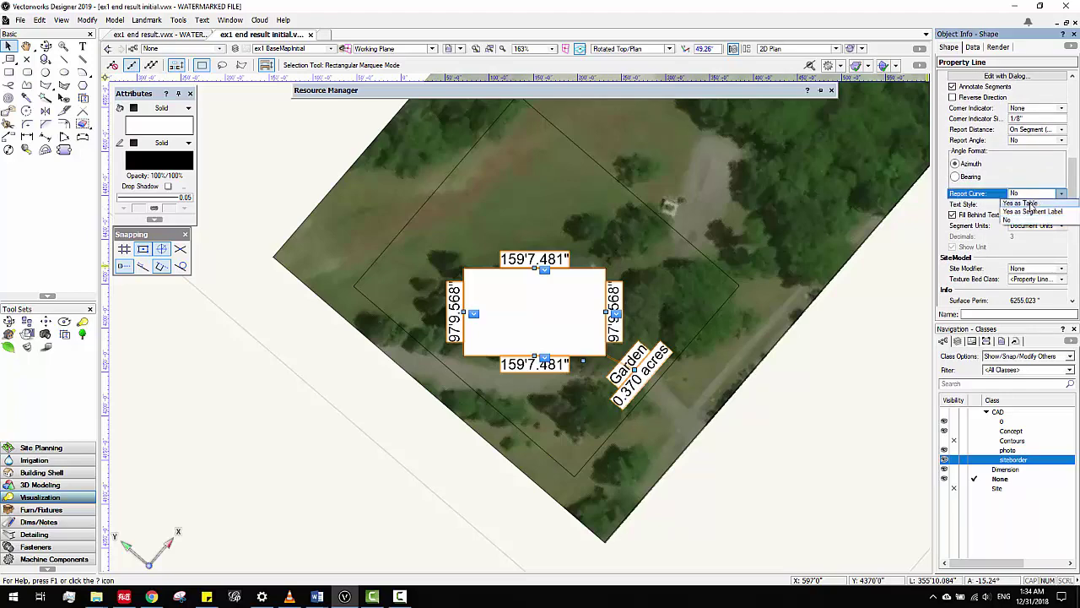
pyautogui.click(1029, 203)
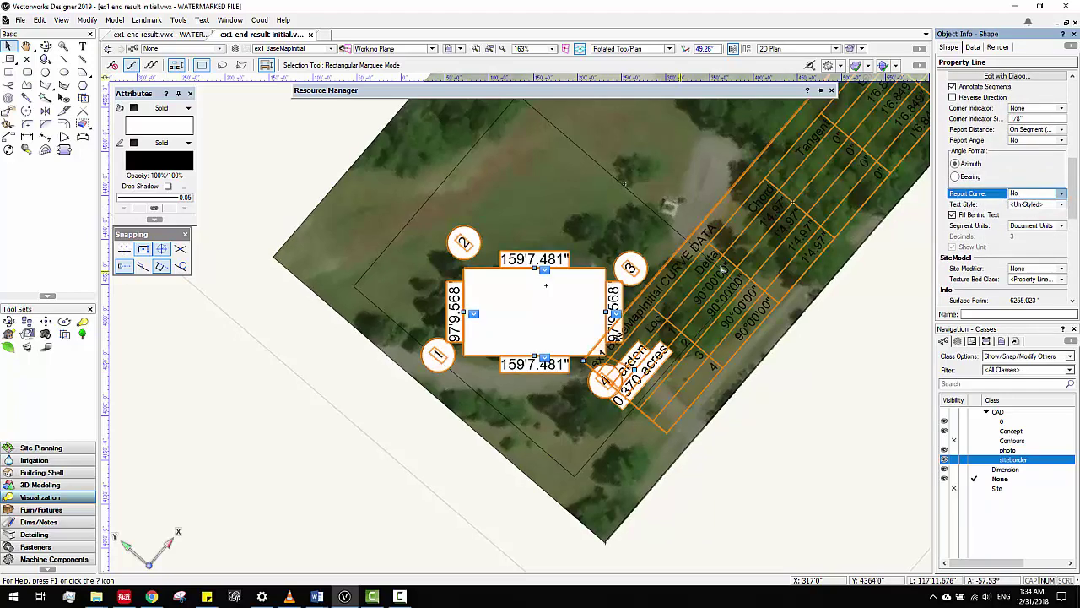
pyautogui.click(1023, 194)
pyautogui.click(1009, 221)
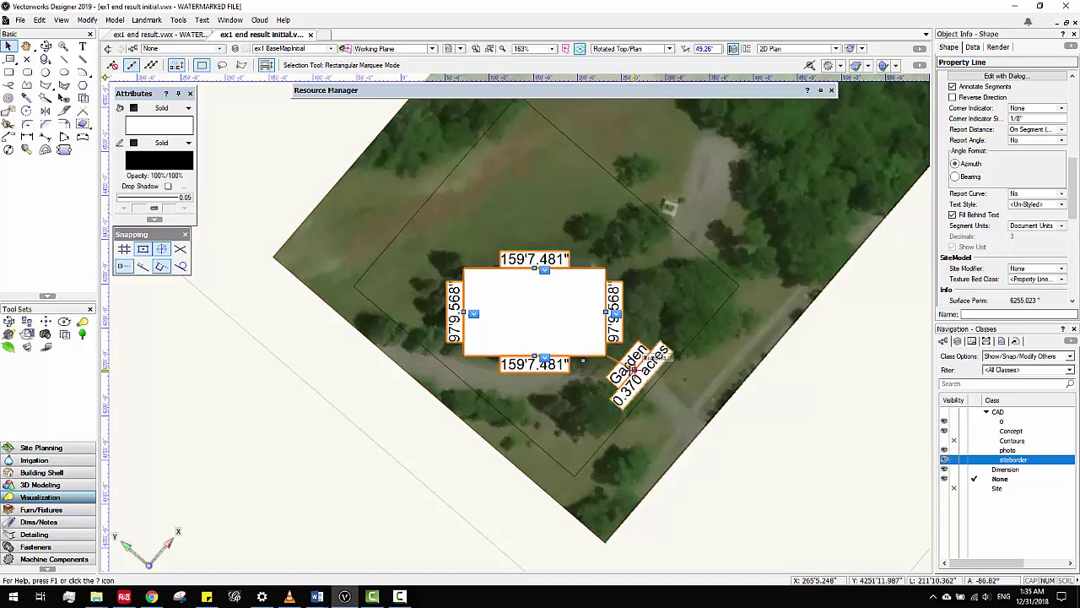
# Step: Edit the property line's path by enlarging the rectangle to about 226' by 139', and leave path editing
pyautogui.scroll(-2, 684, 388)
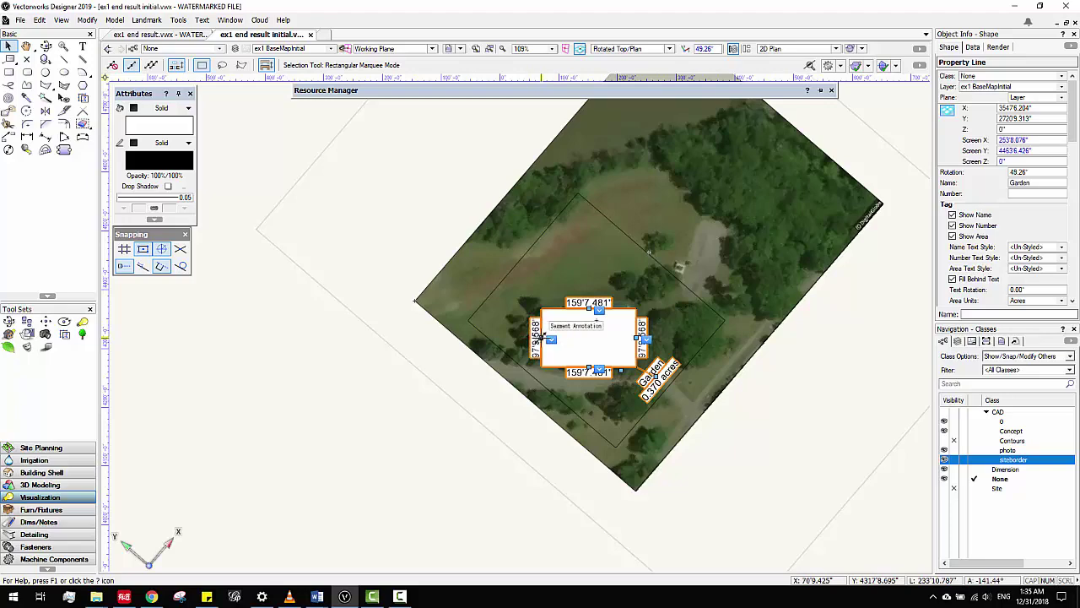
pyautogui.rightClick(548, 334)
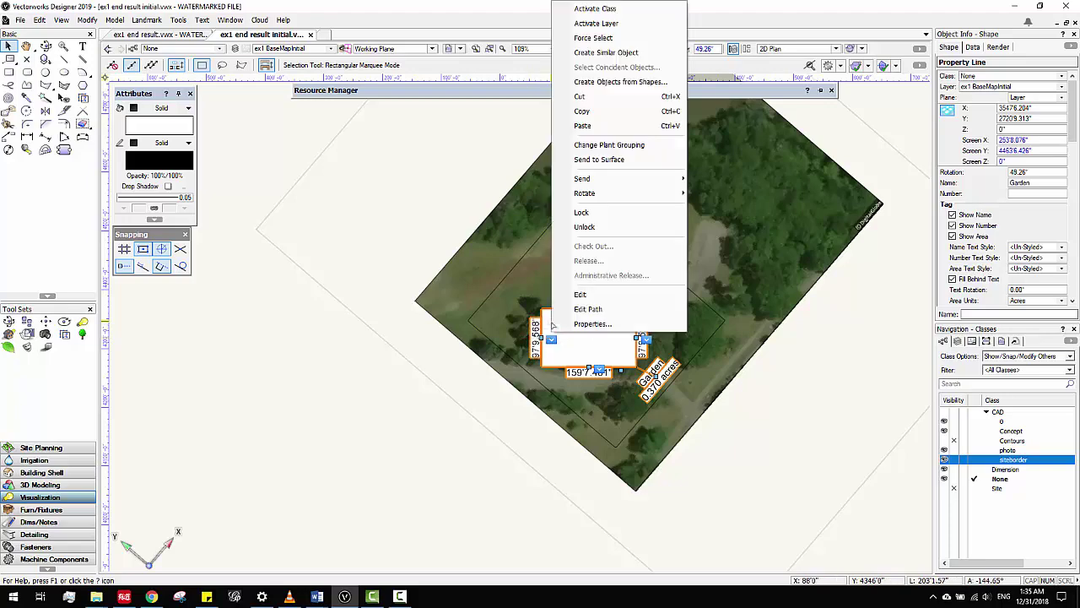
pyautogui.click(585, 310)
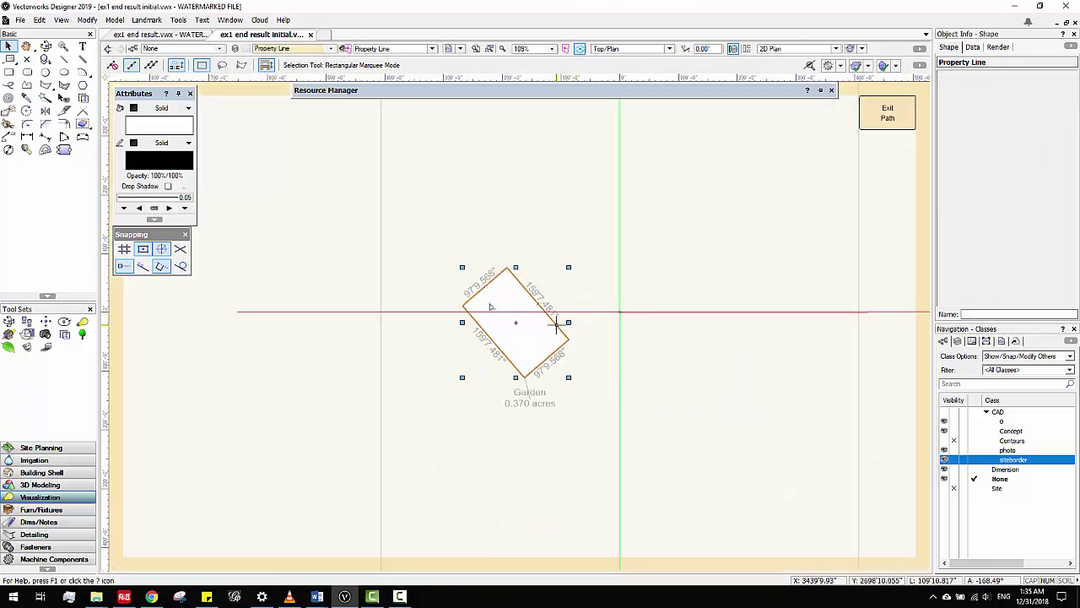
pyautogui.moveTo(463, 269); pyautogui.dragTo(416, 221)
pyautogui.click(888, 118)
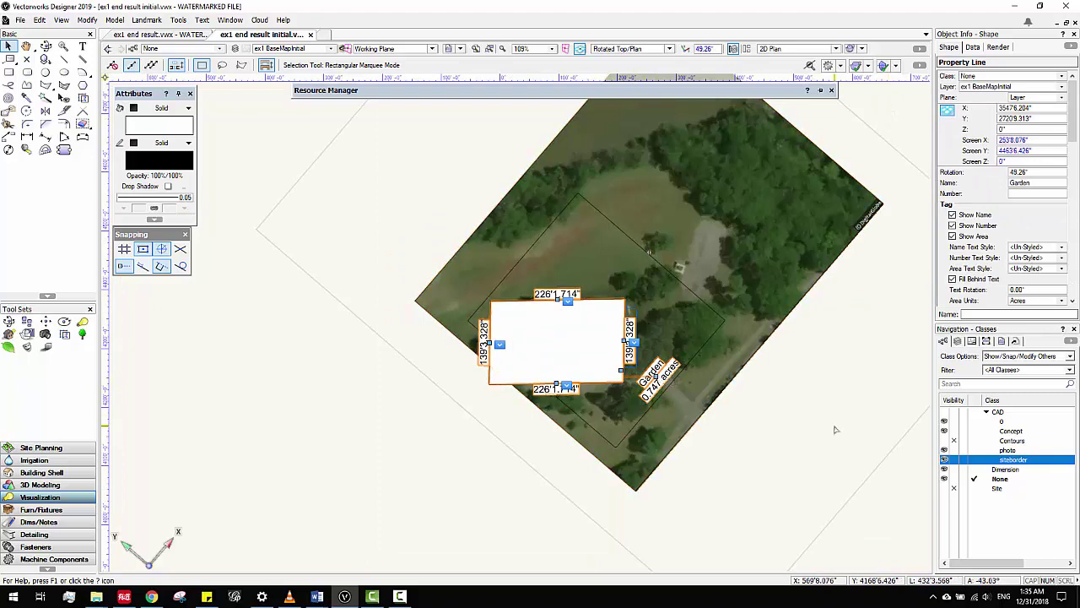
# Step: Undo the resize of the property line's path and return to the site plan
pyautogui.hotkey('ctrl', 'z')
pyautogui.hotkey('ctrl', 'z')
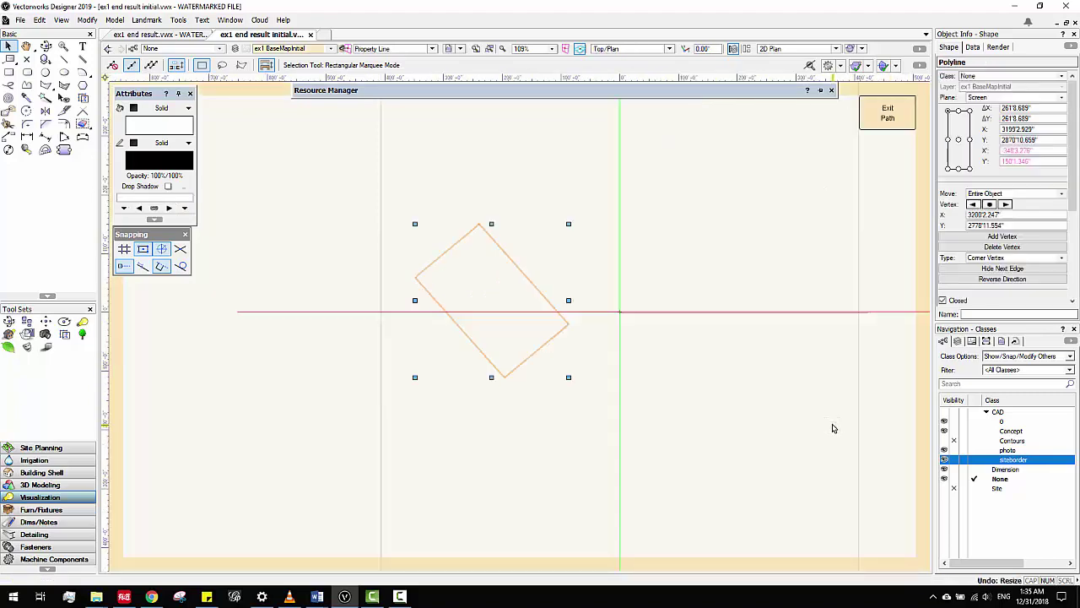
pyautogui.click(897, 126)
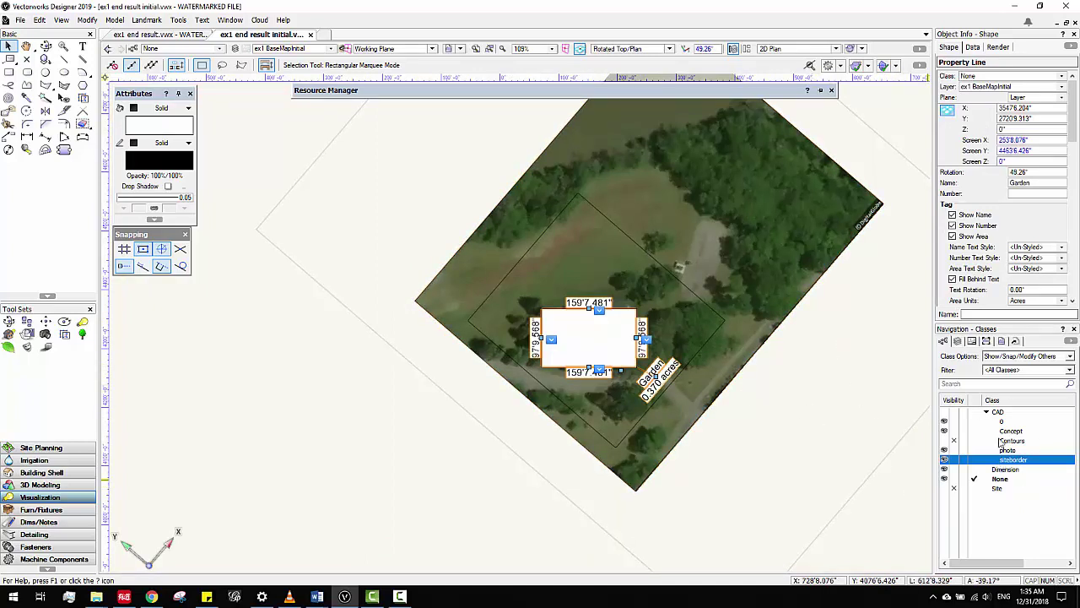
# Step: Rename the Site class as Site-propertyline
pyautogui.rightClick(999, 489)
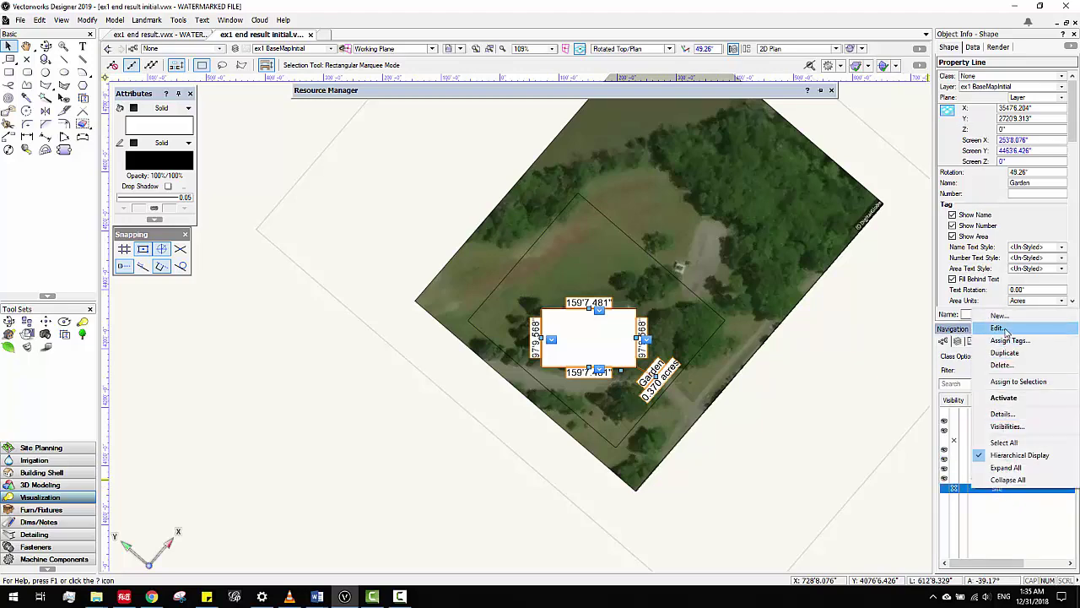
pyautogui.click(1004, 329)
pyautogui.click(386, 123)
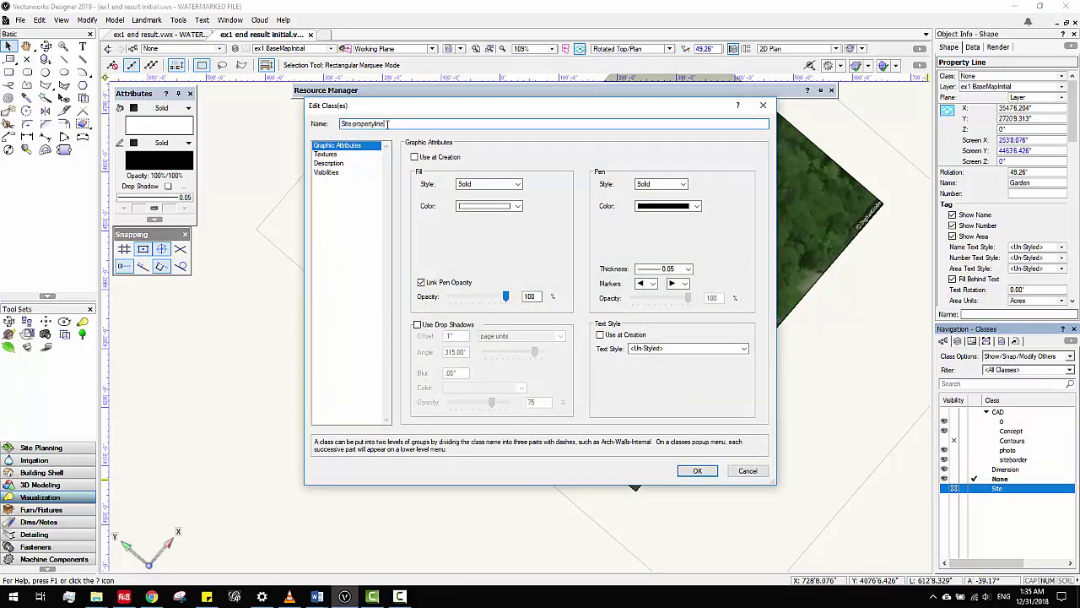
pyautogui.click(698, 470)
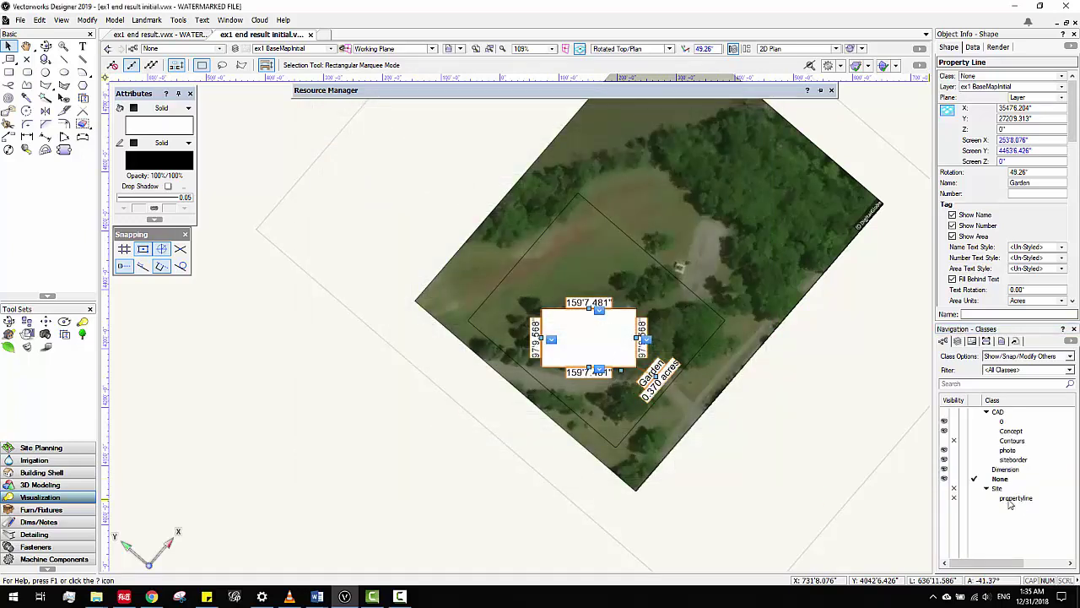
# Step: Assign the Garden property line to the Site-propertyline class
pyautogui.click(996, 76)
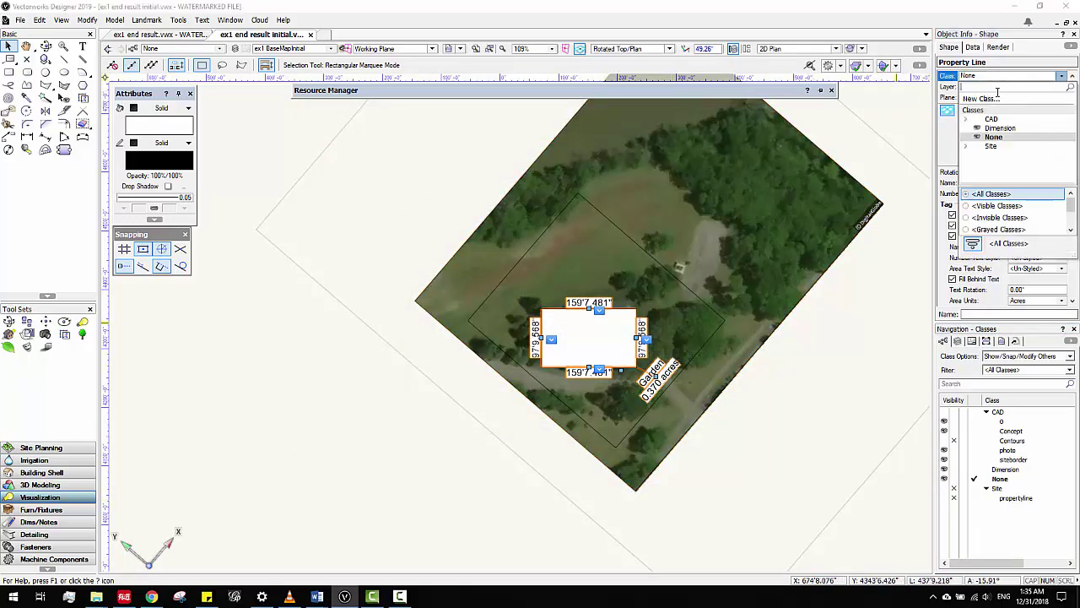
pyautogui.click(967, 146)
pyautogui.click(996, 156)
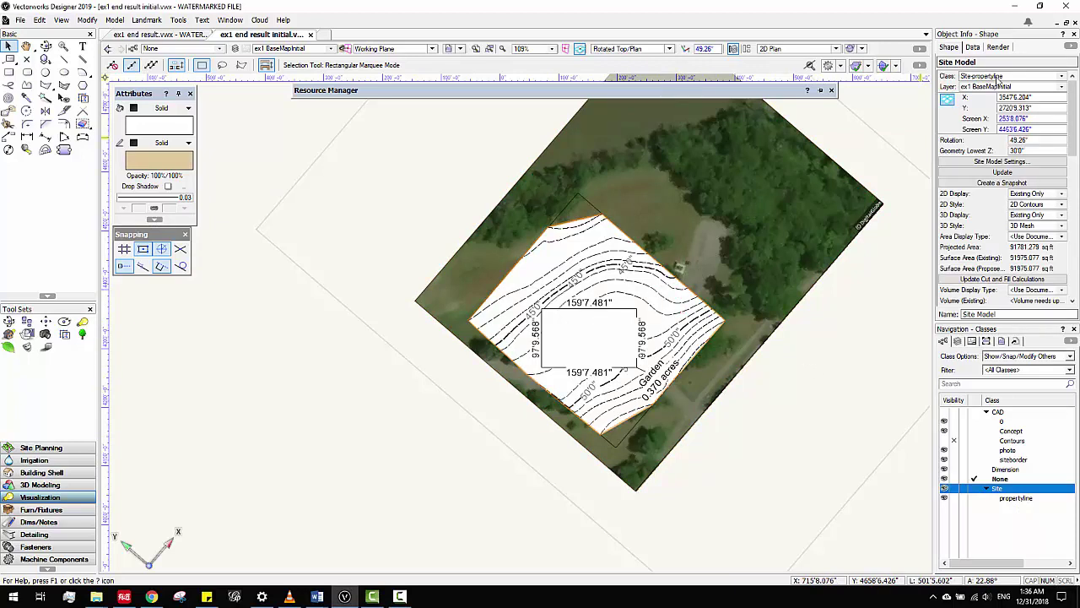
# Step: Duplicate the Site-propertyline class and rename the copy Site-sitemodel
pyautogui.rightClick(1022, 500)
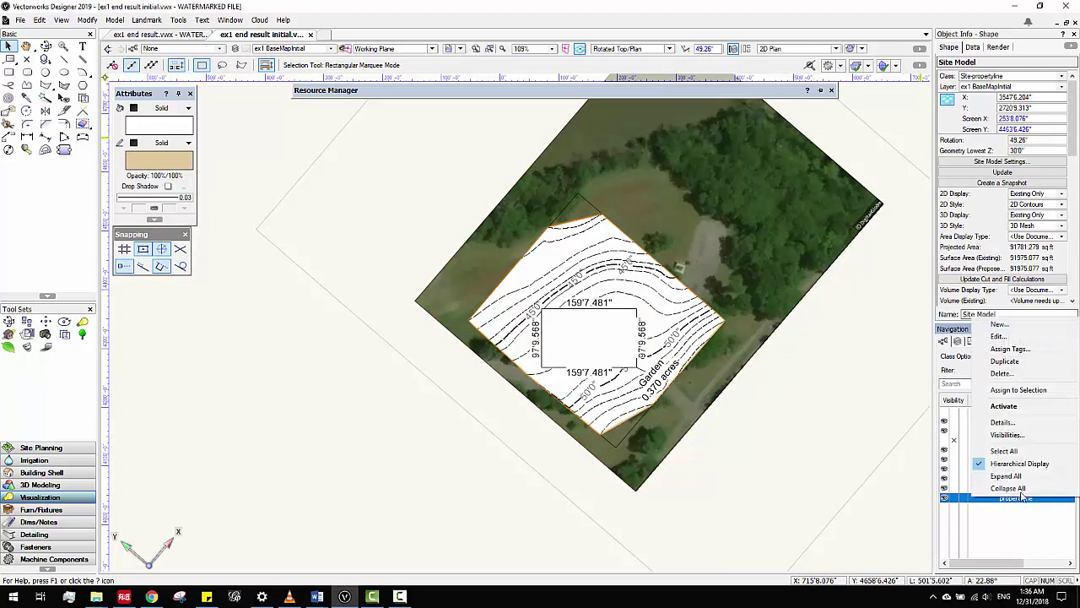
pyautogui.click(1023, 361)
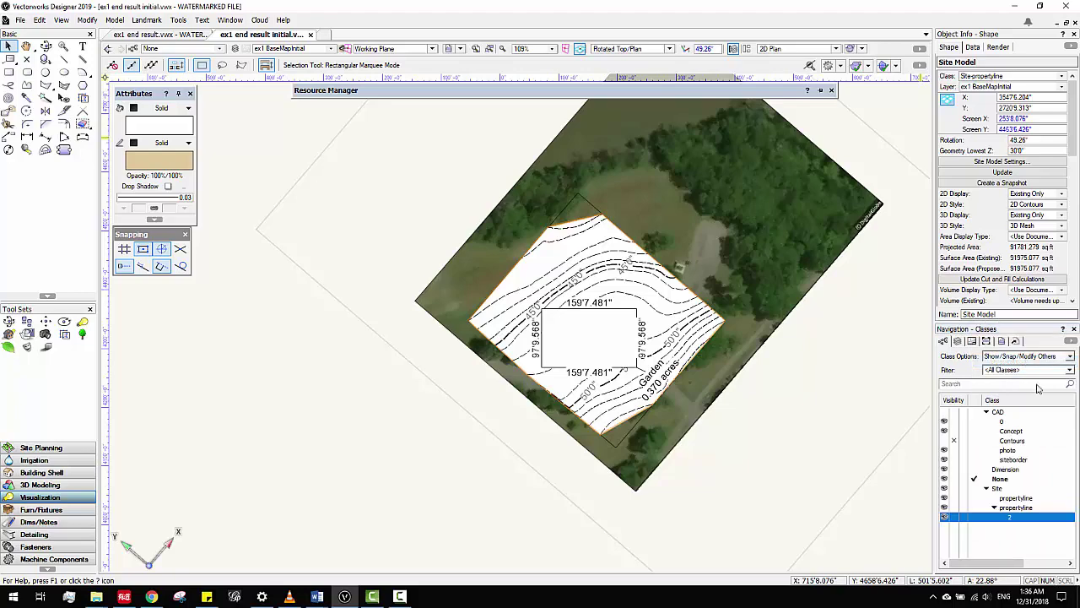
pyautogui.rightClick(1017, 505)
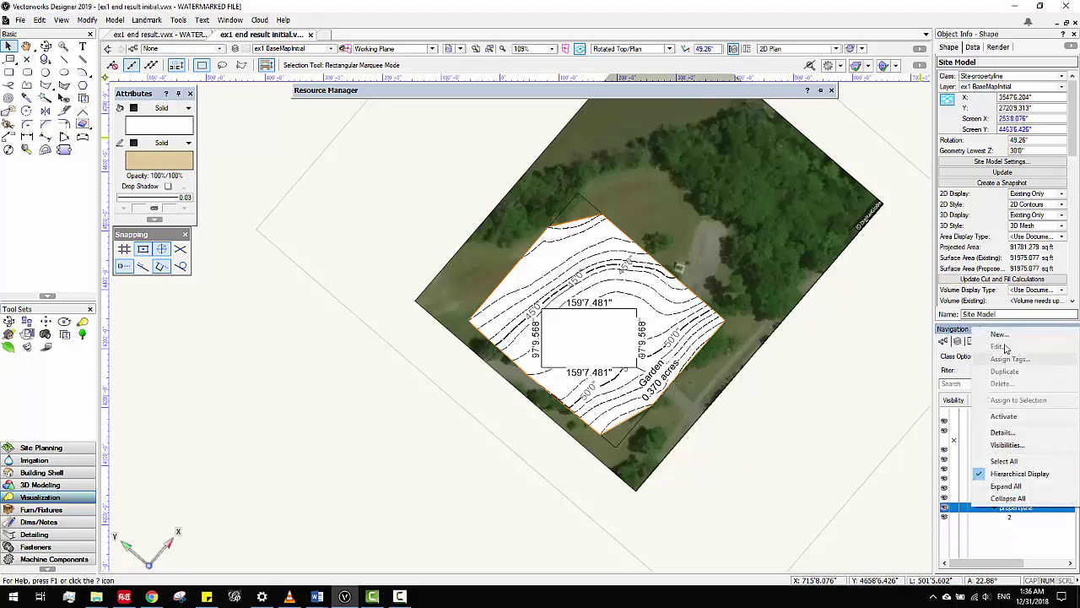
pyautogui.rightClick(1012, 519)
pyautogui.click(1002, 359)
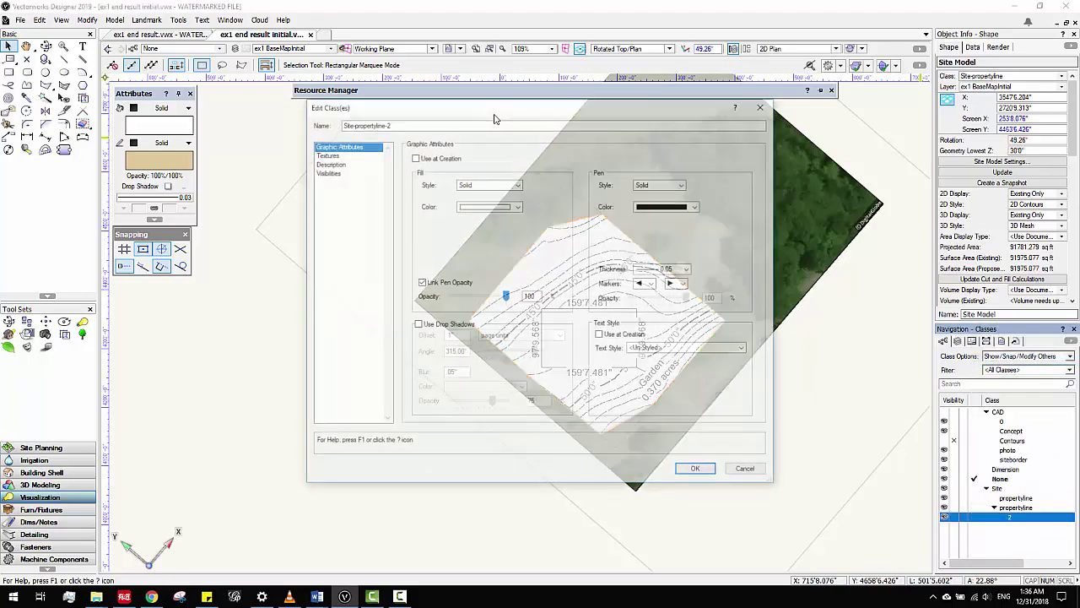
pyautogui.moveTo(353, 123); pyautogui.dragTo(452, 132)
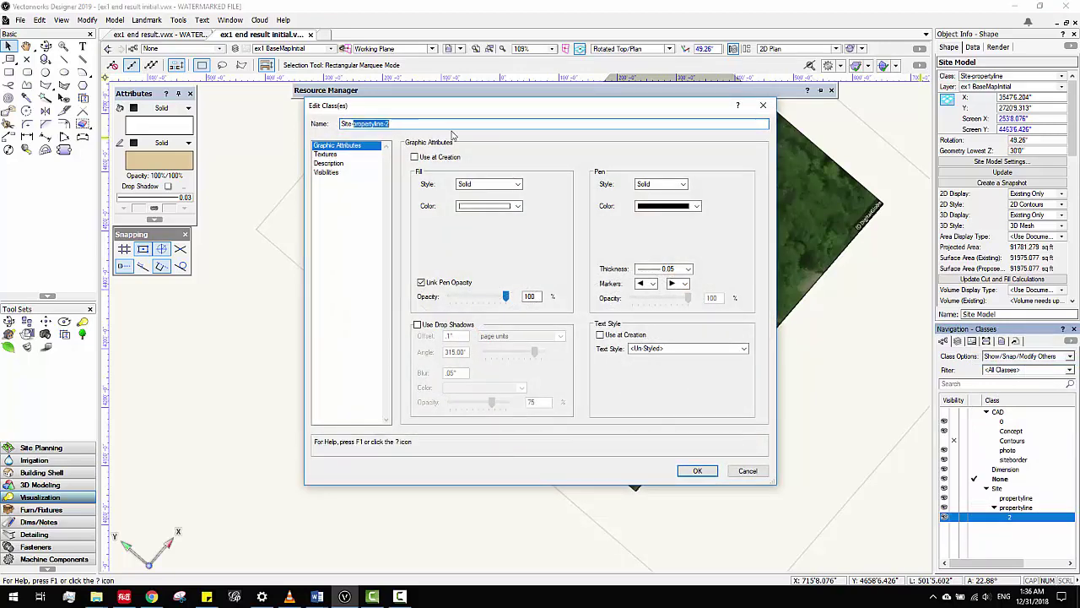
pyautogui.press('Return')
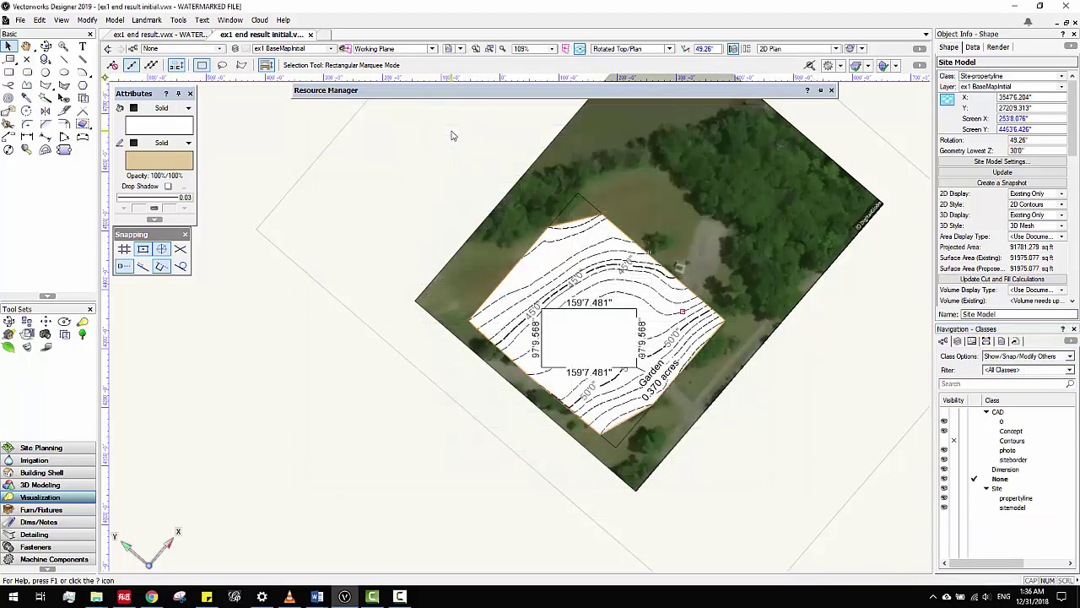
# Step: Assign the site model to the Site-sitemodel class, and make the Site-propertyline and Site-sitemodel classes invisible
pyautogui.click(1035, 76)
pyautogui.click(1004, 164)
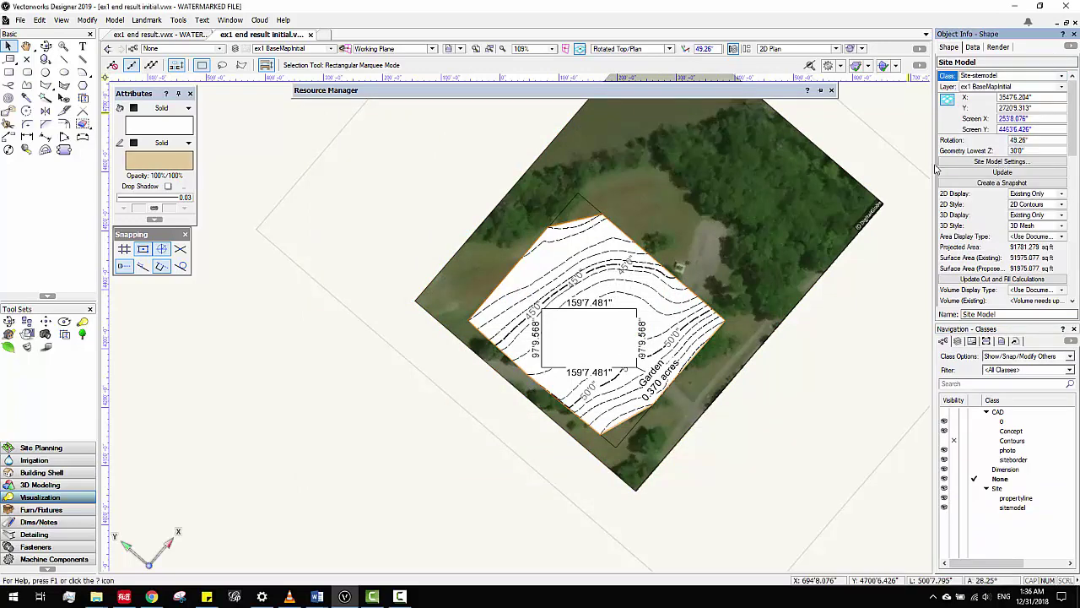
pyautogui.click(954, 498)
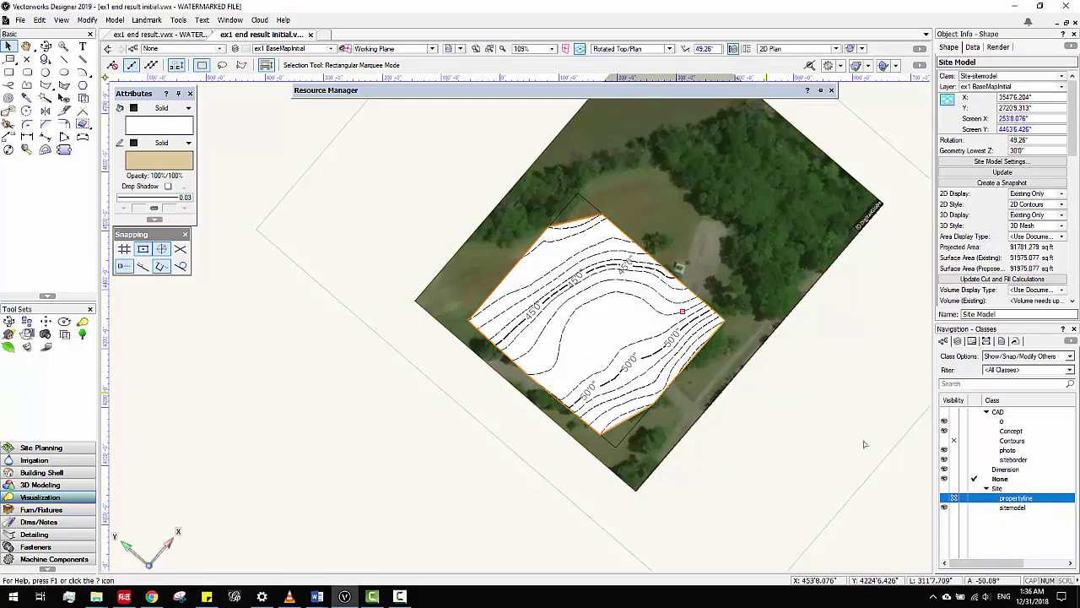
pyautogui.click(954, 507)
# Step: Draw a rectangle about 53'4" by 92'5" to the right of the house and a wider, shallow rectangle across its upper end
pyautogui.scroll(5, 665, 333)
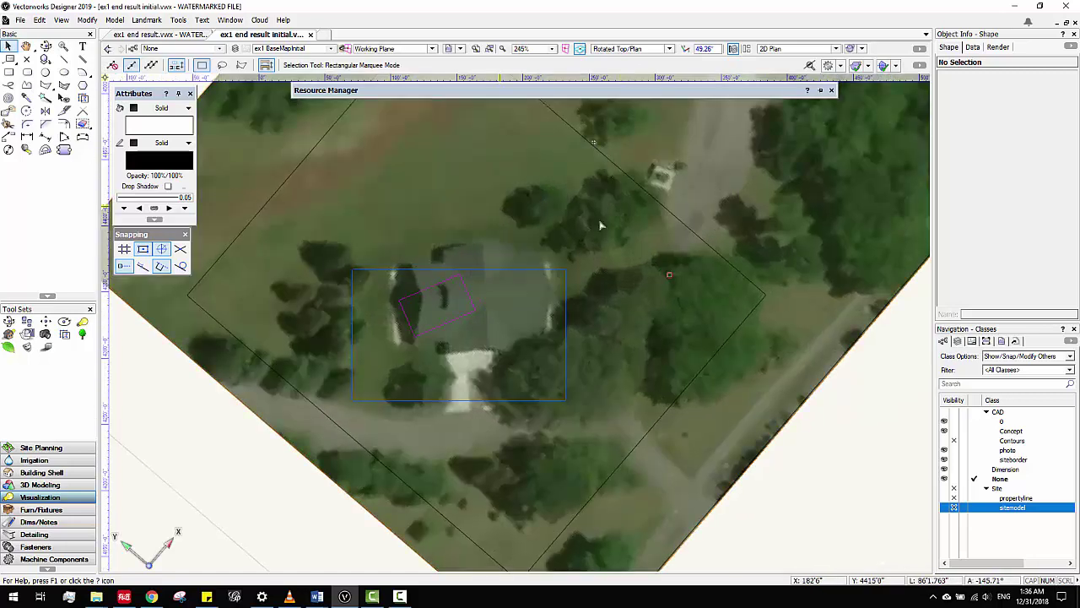
pyautogui.hotkey('alt', 'Tab')
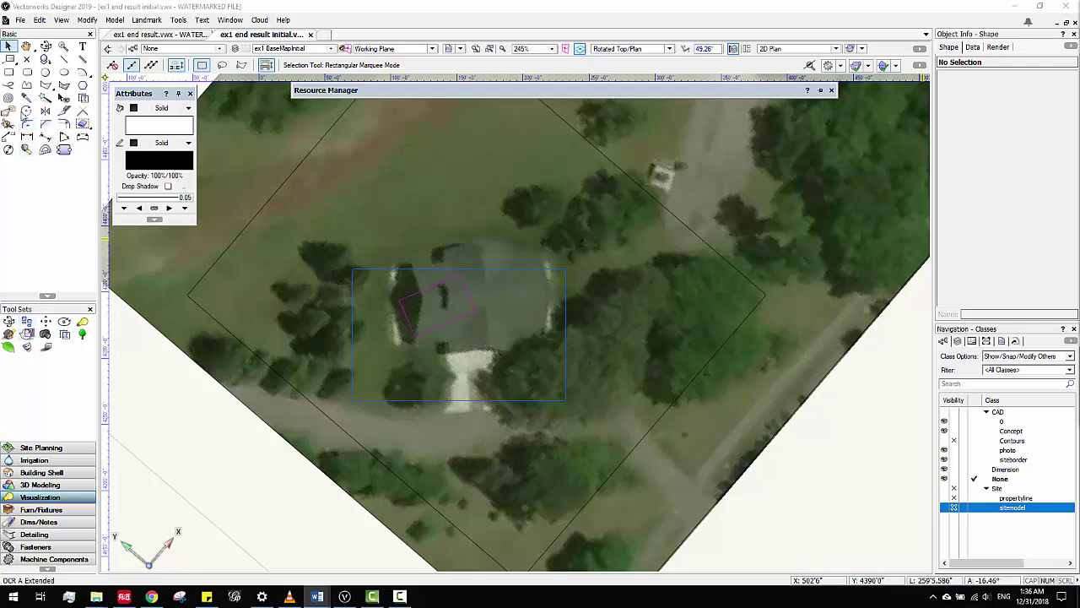
pyautogui.click(48, 449)
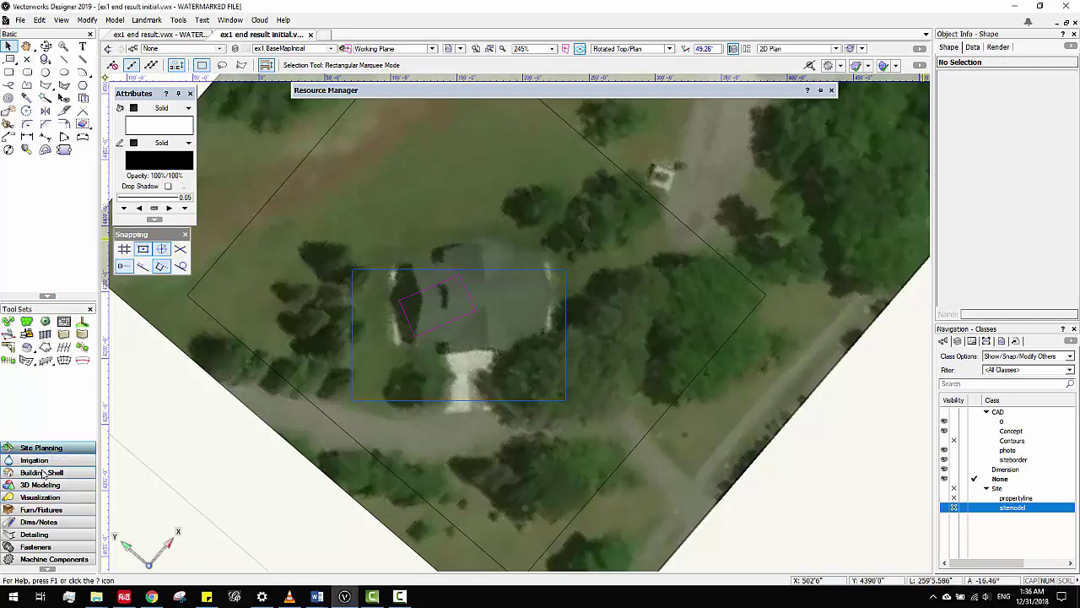
pyautogui.click(42, 473)
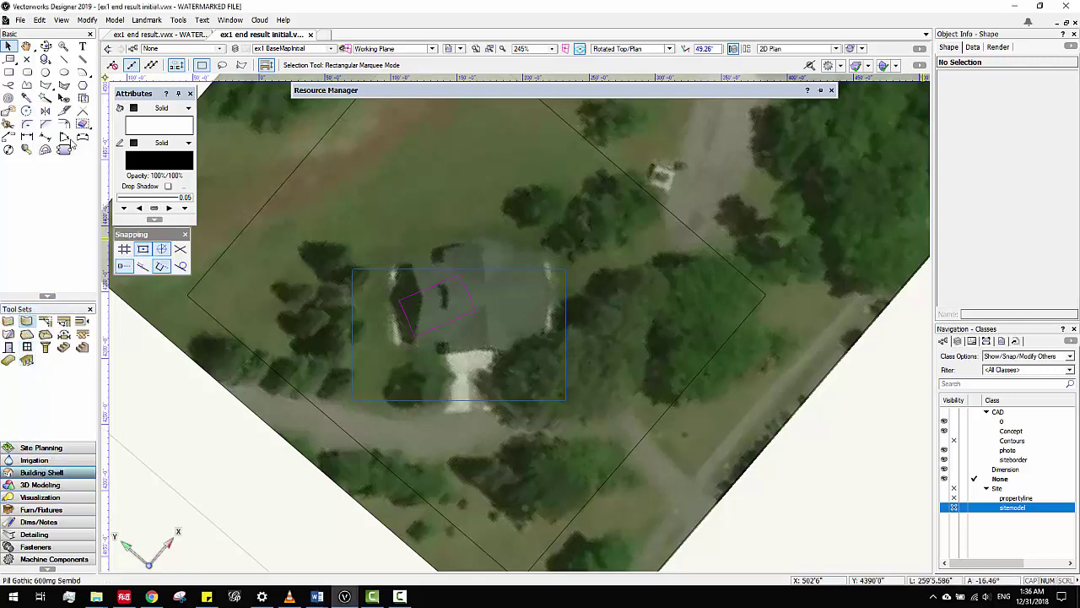
pyautogui.click(9, 73)
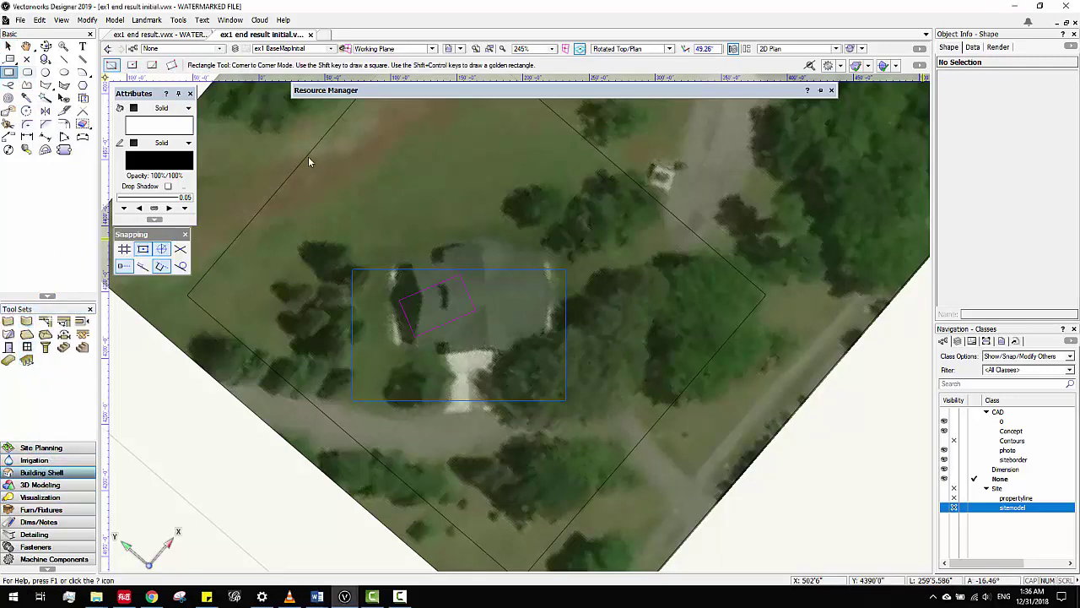
pyautogui.click(582, 260)
pyautogui.click(652, 380)
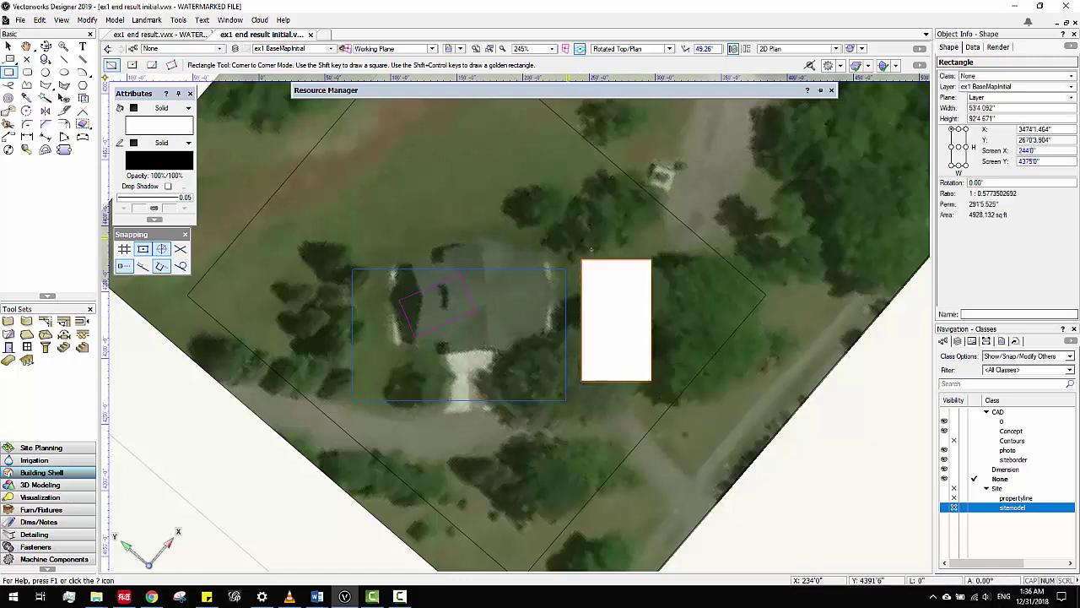
pyautogui.click(688, 268)
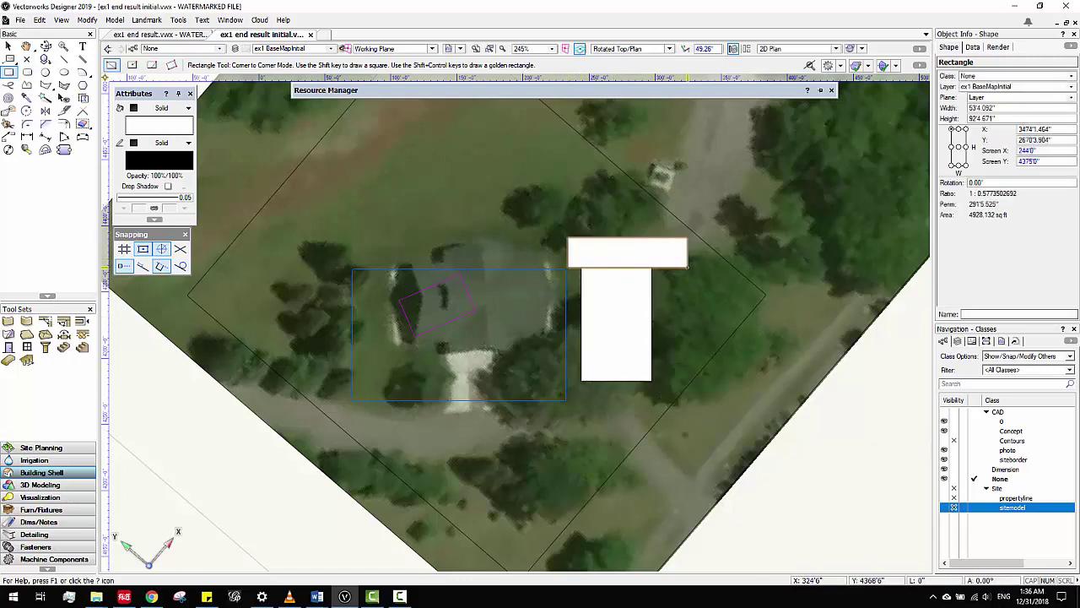
# Step: Merge the two rectangles beside the house into a single T-shaped polygon with Add Surface in Top view
pyautogui.click(9, 46)
pyautogui.press('KP_5')
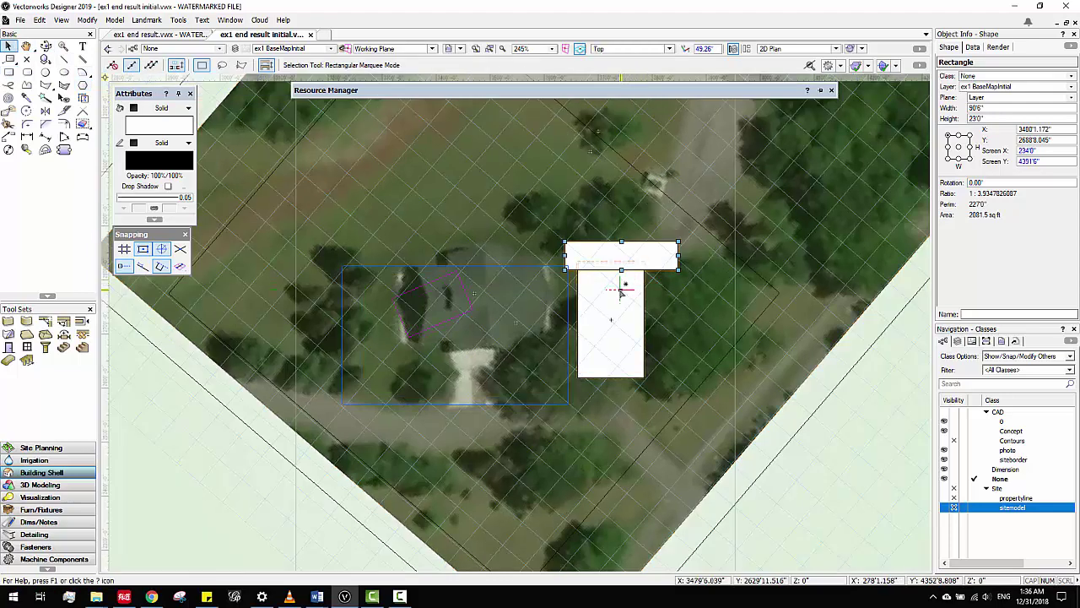
pyautogui.keyDown('shift'); pyautogui.click(621, 291); pyautogui.keyUp('shift')
pyautogui.rightClick(621, 292)
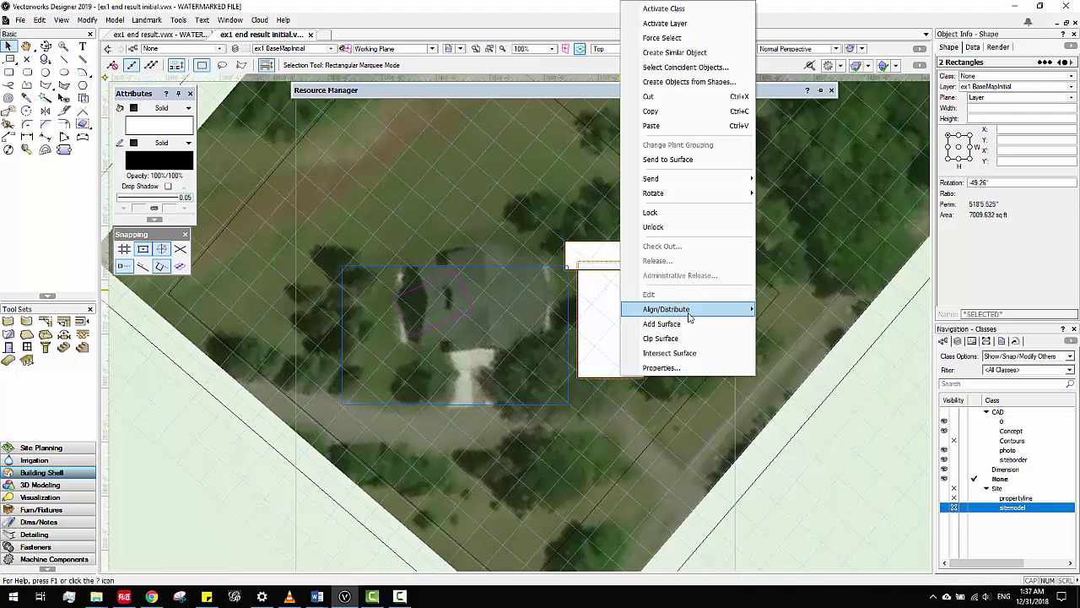
pyautogui.click(662, 324)
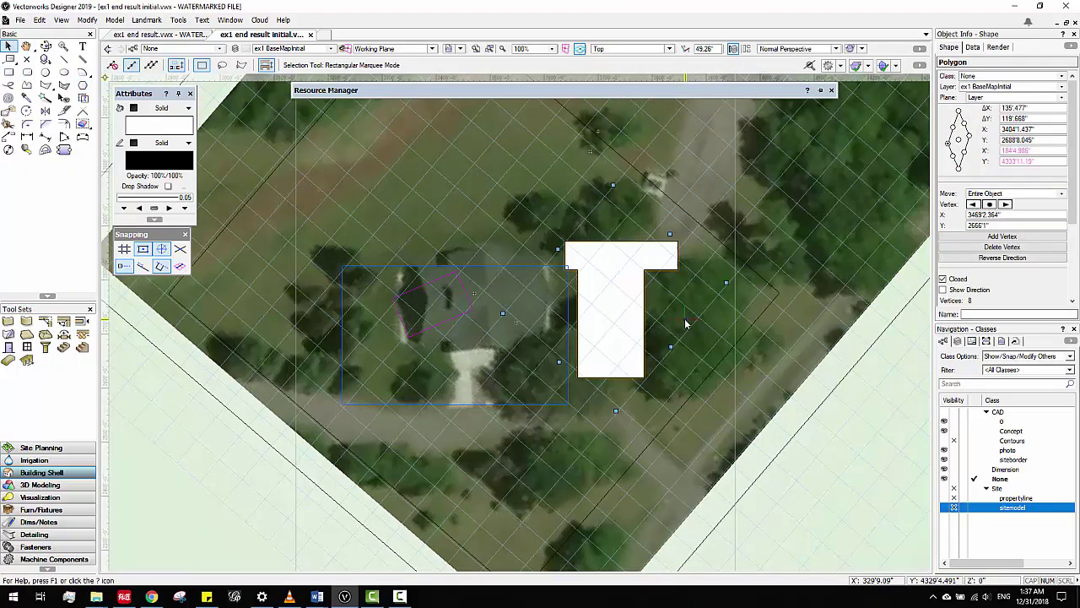
# Step: Create a Massing Model object from the T-shaped polygon
pyautogui.rightClick(613, 273)
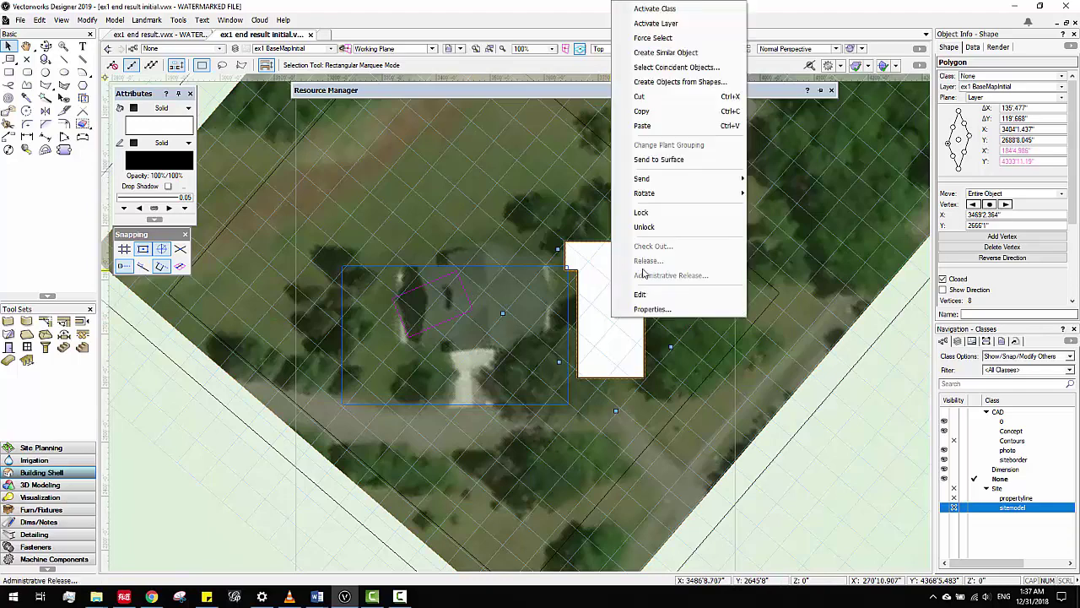
pyautogui.click(667, 89)
pyautogui.click(582, 237)
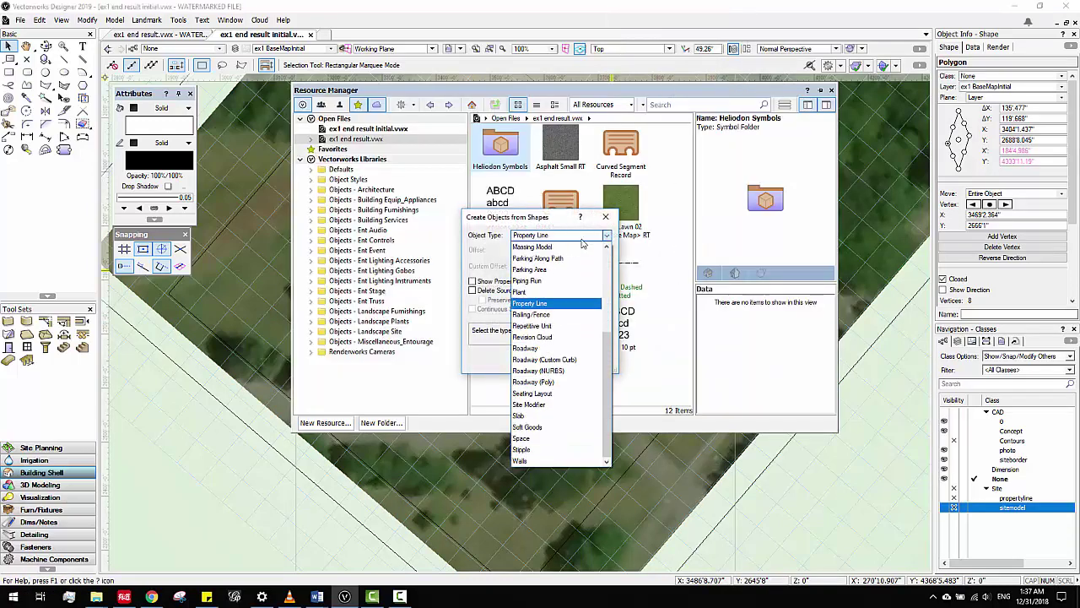
pyautogui.click(568, 247)
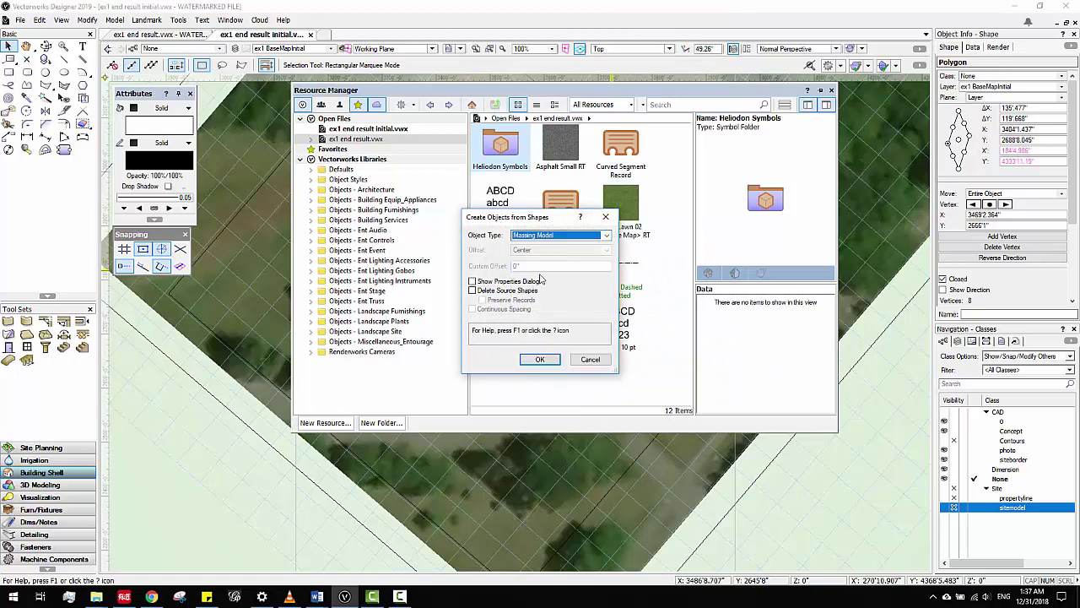
pyautogui.click(540, 359)
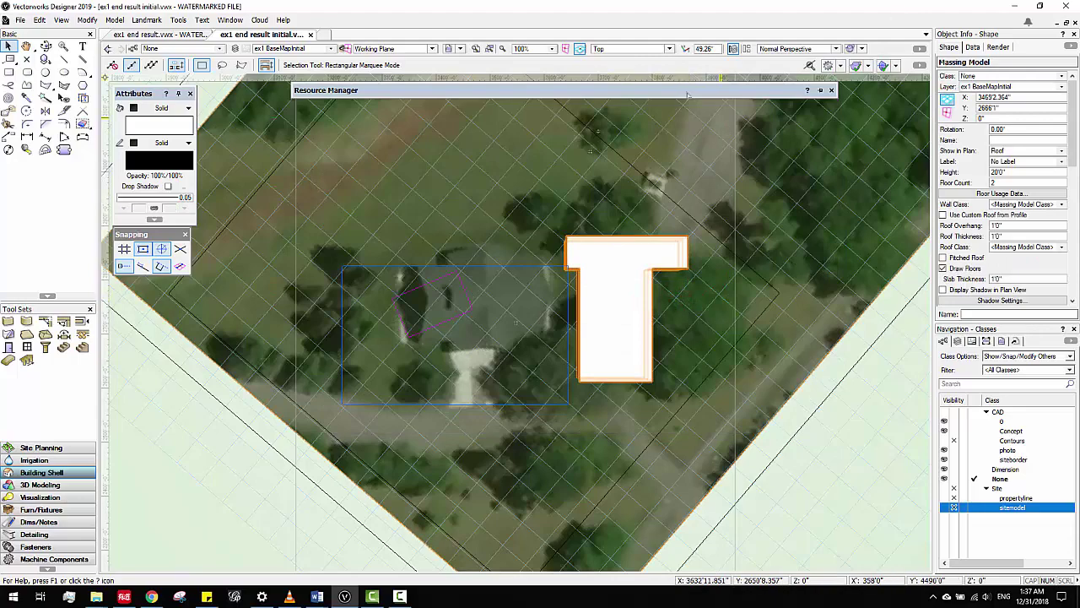
# Step: Show the massing model in a Right Isometric-based 3D view and give it a pitched roof
pyautogui.click(633, 49)
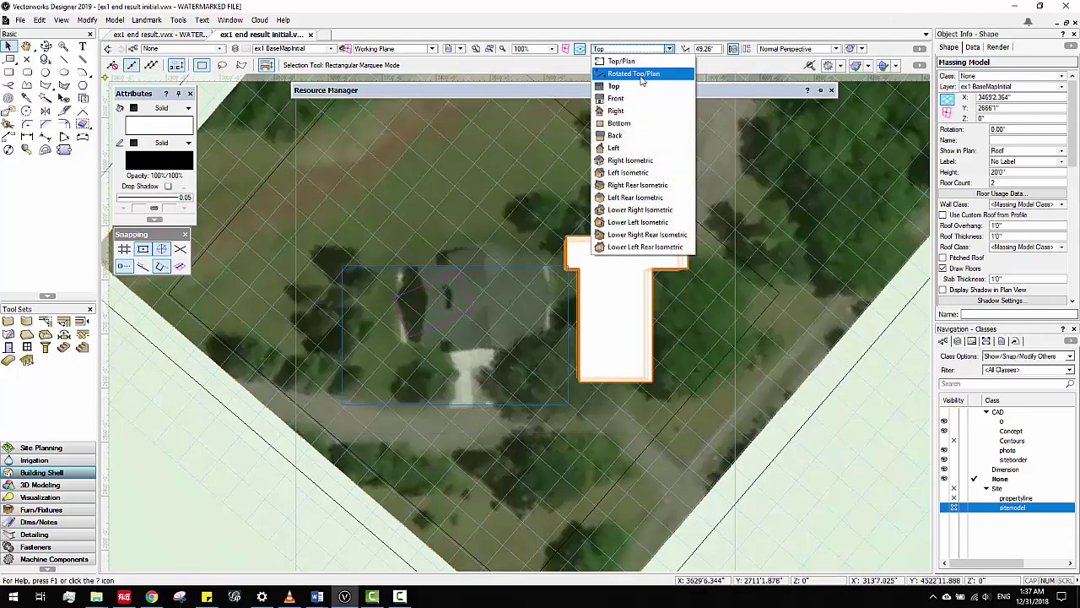
pyautogui.click(646, 161)
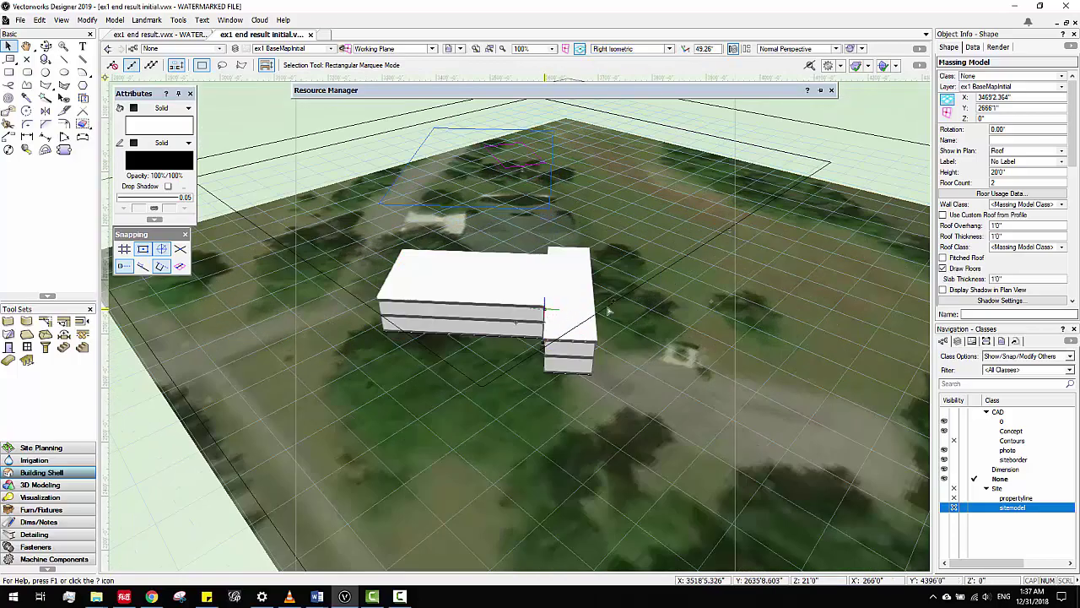
pyautogui.keyDown('ctrl'); pyautogui.moveTo(583, 315); pyautogui.dragTo(649, 272, button='middle'); pyautogui.keyUp('ctrl')
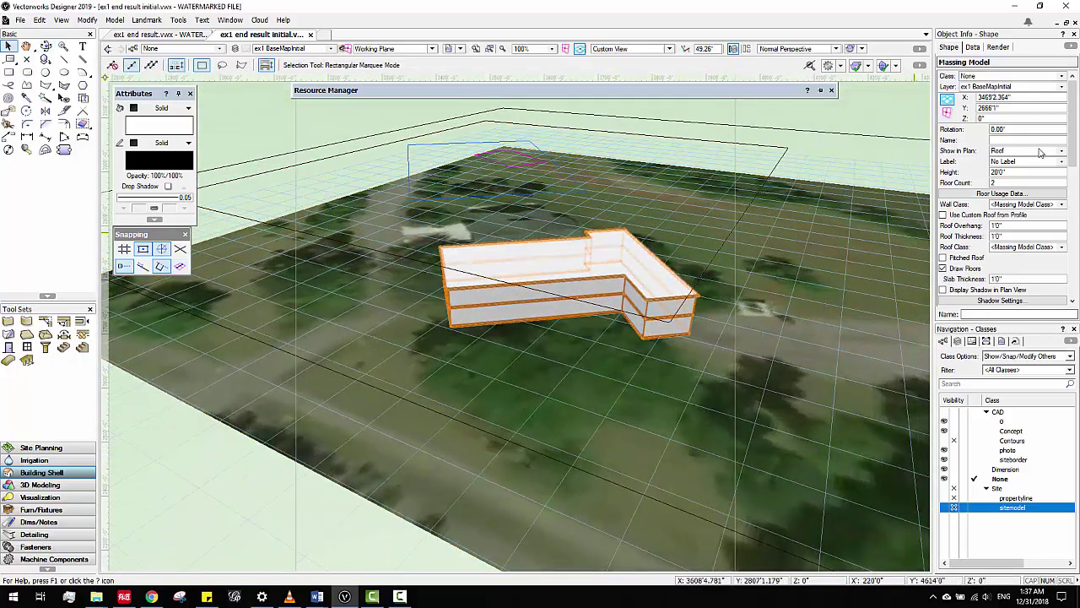
pyautogui.scroll(-2, 988, 219)
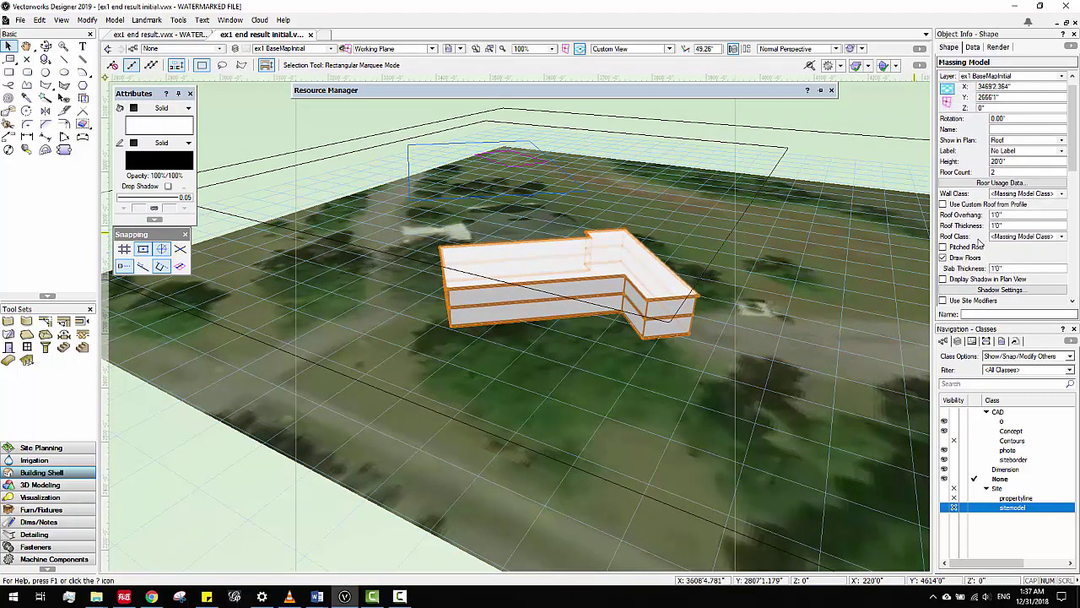
pyautogui.click(943, 246)
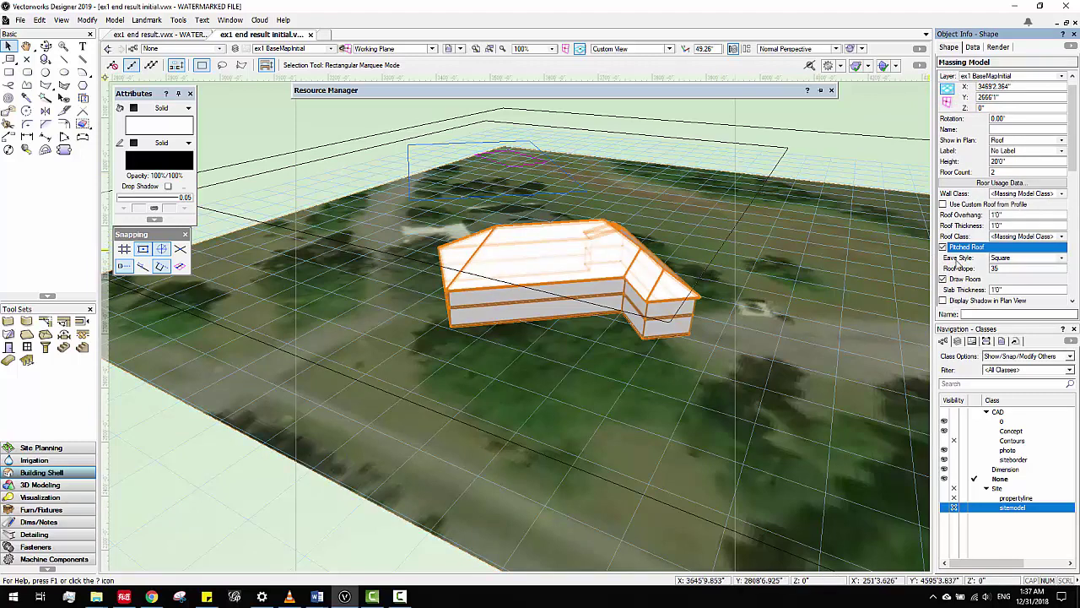
# Step: Make the Site-sitemodel class visible and send the massing model to the site model's surface
pyautogui.click(945, 508)
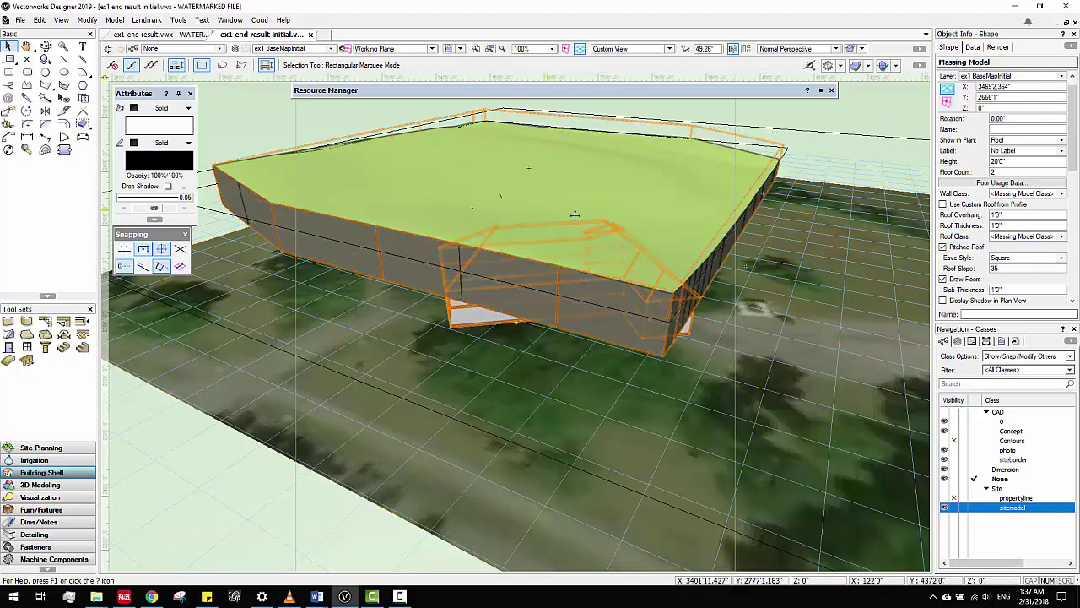
pyautogui.keyDown('ctrl'); pyautogui.moveTo(632, 259); pyautogui.dragTo(530, 239, button='middle'); pyautogui.keyUp('ctrl')
pyautogui.scroll(1, 514, 238)
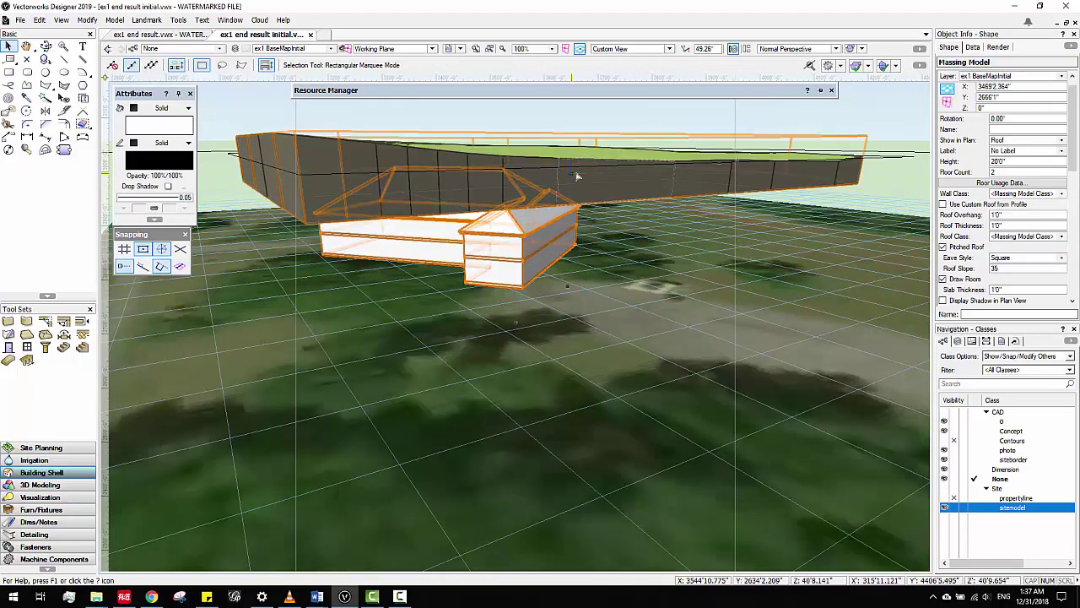
pyautogui.rightClick(605, 119)
pyautogui.click(521, 242)
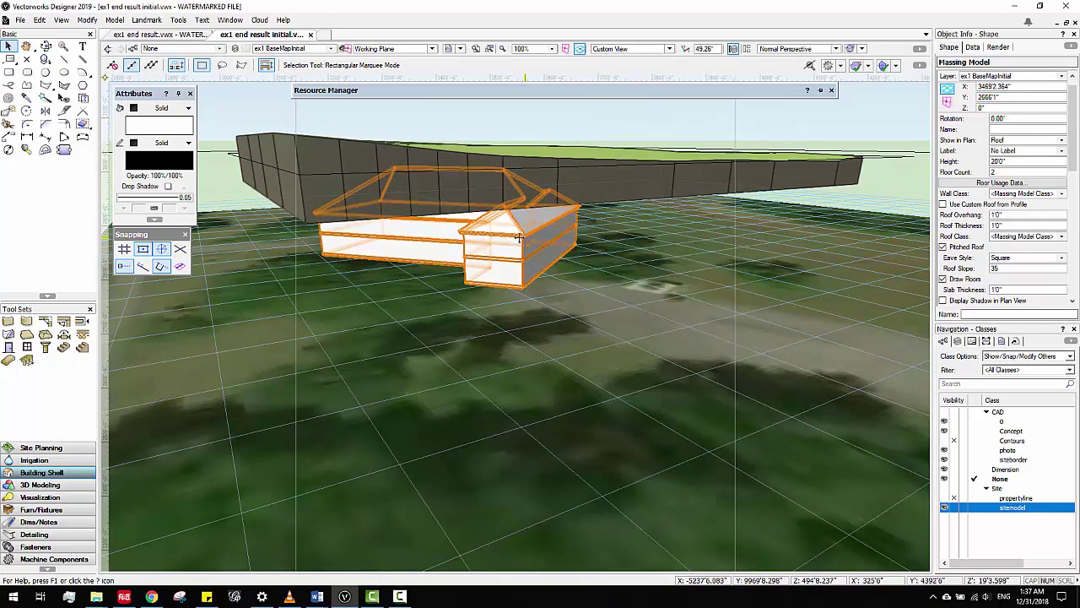
pyautogui.rightClick(520, 240)
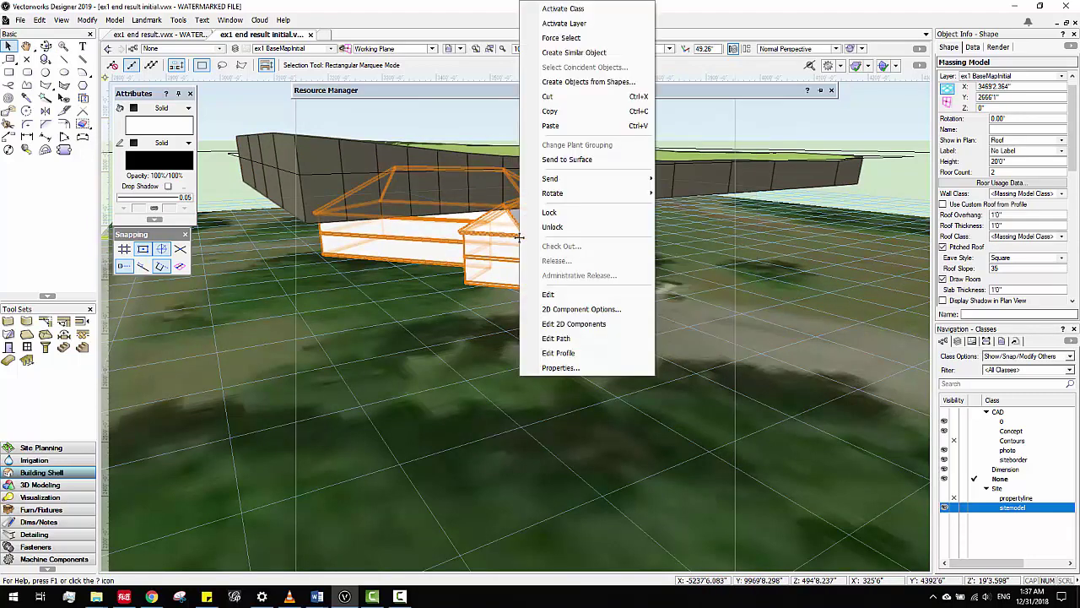
pyautogui.click(567, 159)
# Step: Examine how the building sits on the site model from several 3D angles, and return to the Top/Plan view
pyautogui.scroll(-5, 585, 159)
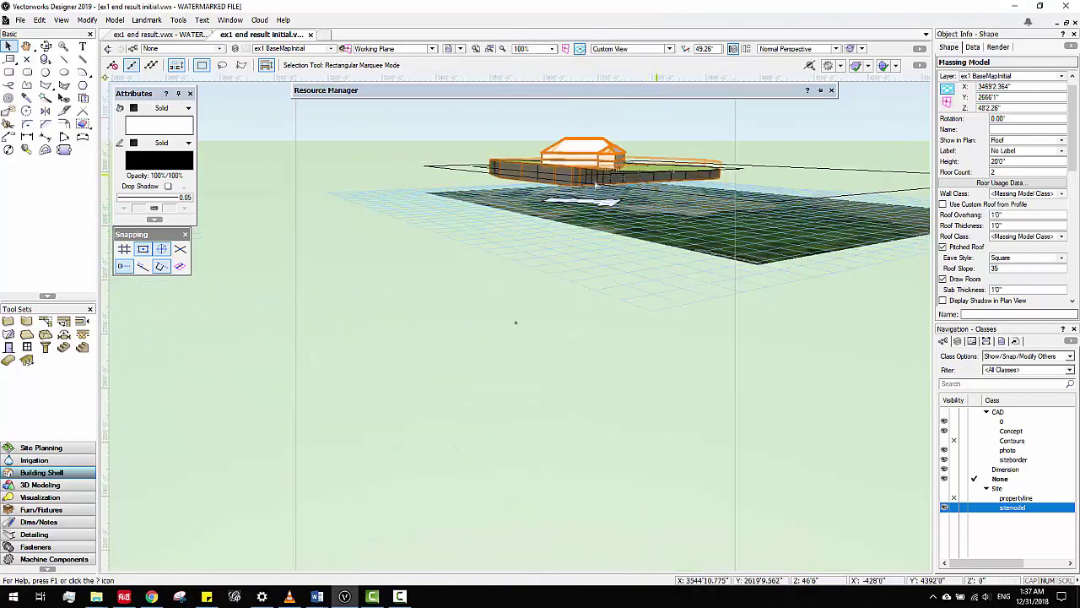
pyautogui.keyDown('ctrl'); pyautogui.moveTo(596, 184); pyautogui.dragTo(599, 212, button='middle'); pyautogui.keyUp('ctrl')
pyautogui.scroll(2, 585, 217)
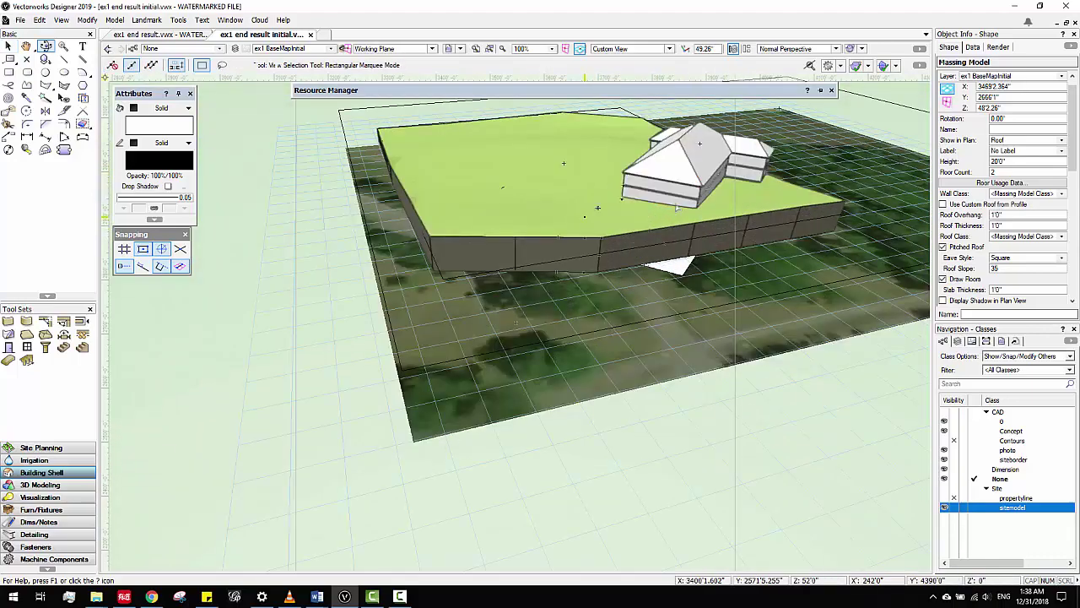
pyautogui.moveTo(677, 204); pyautogui.dragTo(540, 245, button='middle')
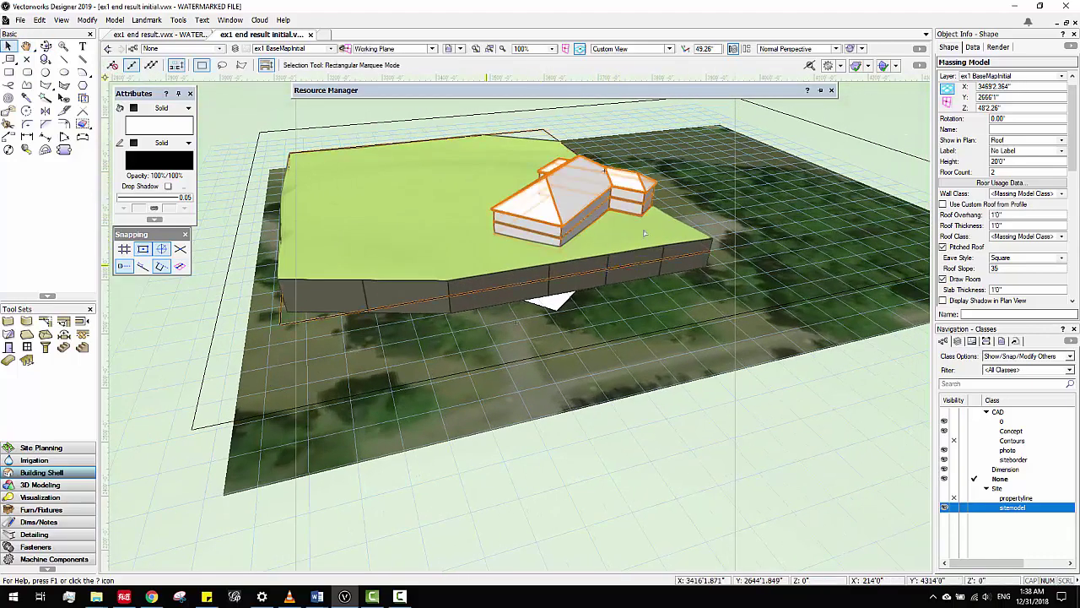
pyautogui.keyDown('shift'); pyautogui.moveTo(661, 232); pyautogui.dragTo(467, 289, button='middle'); pyautogui.keyUp('shift')
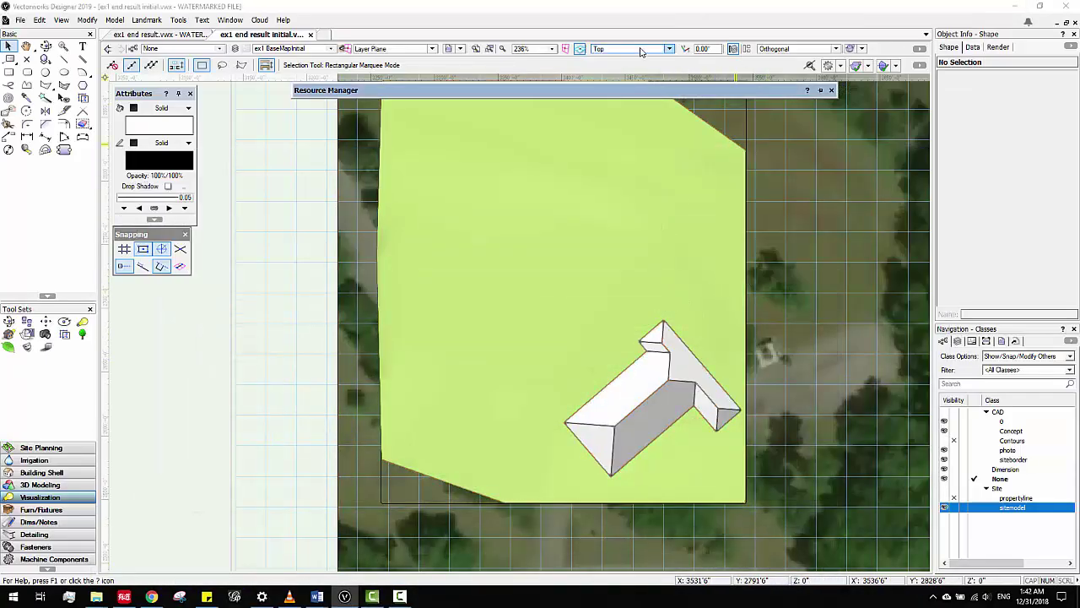
pyautogui.click(640, 49)
pyautogui.click(637, 147)
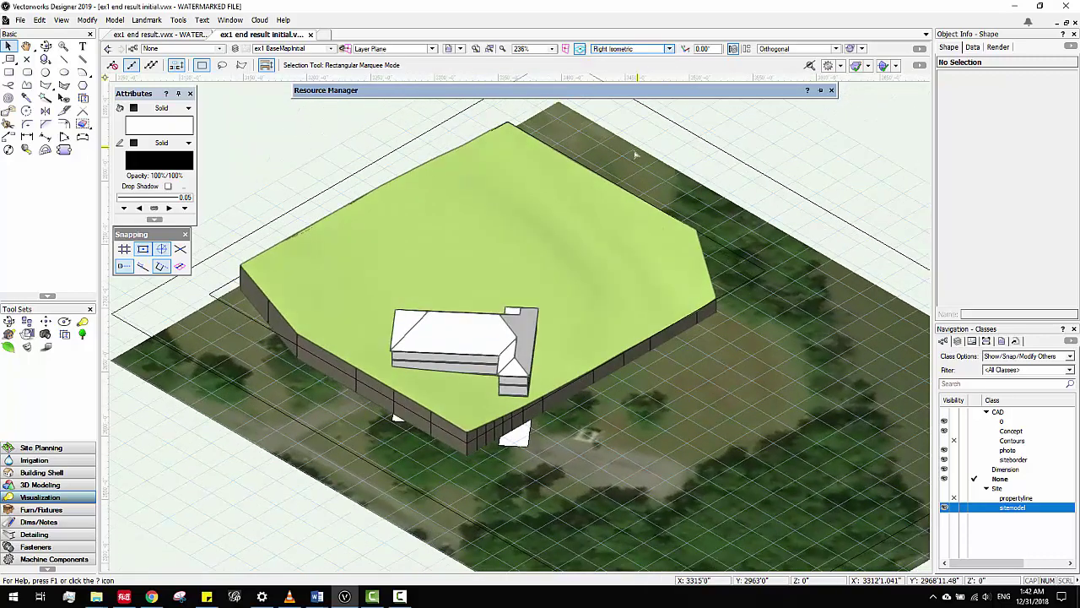
pyautogui.keyDown('shift'); pyautogui.moveTo(518, 355); pyautogui.dragTo(712, 374, button='middle'); pyautogui.keyUp('shift')
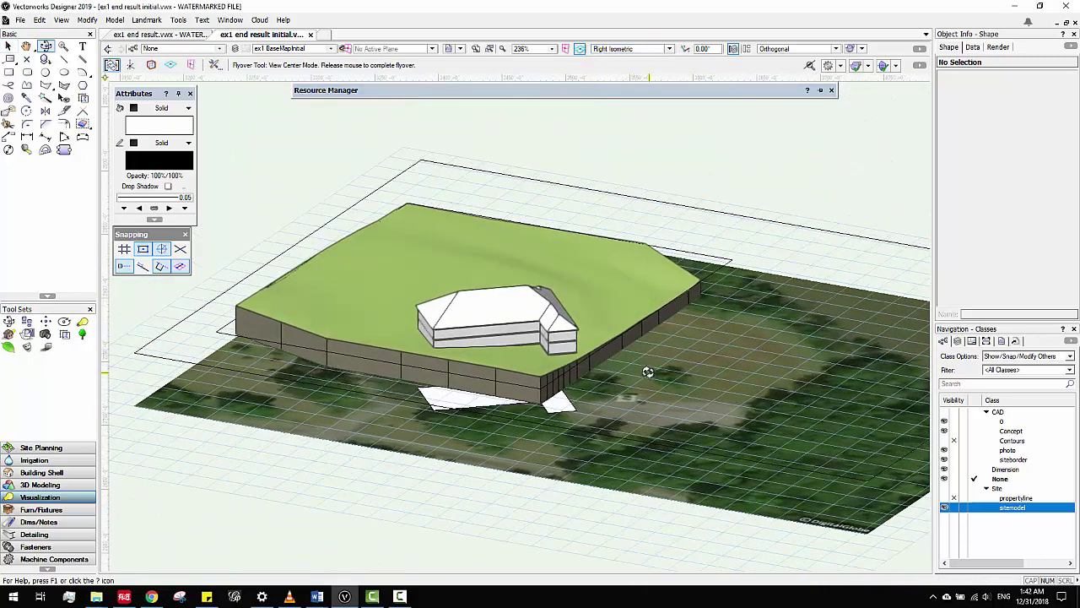
pyautogui.click(624, 49)
pyautogui.click(616, 62)
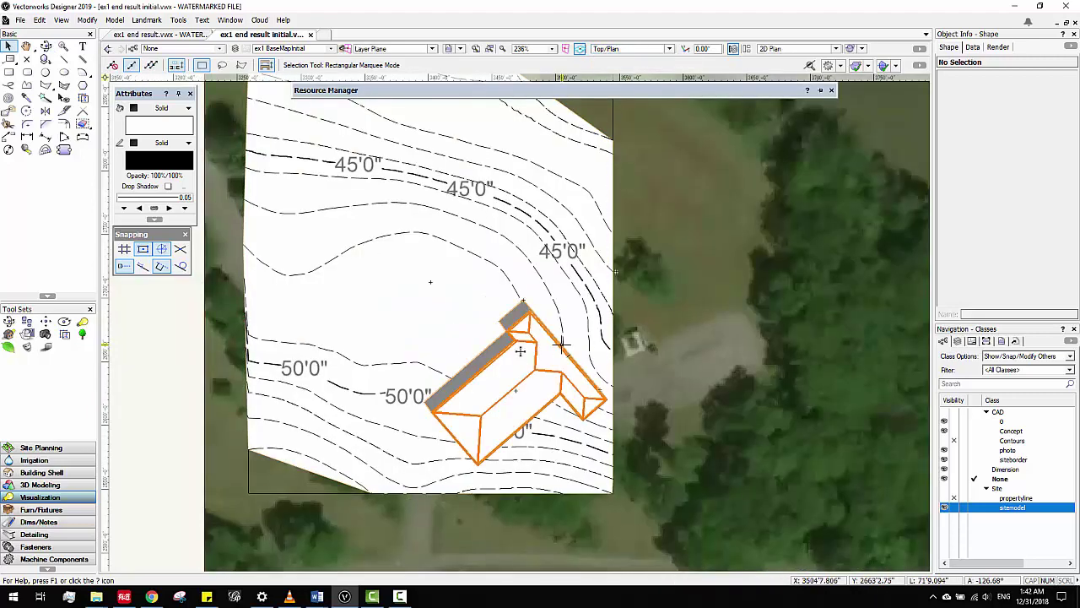
# Step: Make the Site-sitemodel class invisible and the Site-propertyline class visible, and select the Garden property line
pyautogui.click(953, 507)
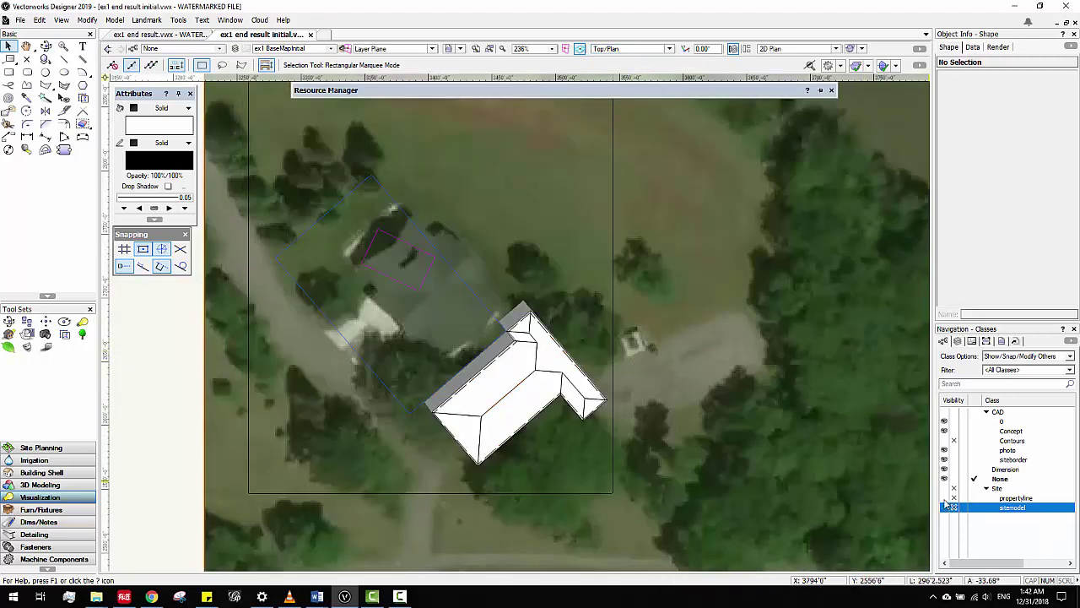
pyautogui.click(944, 498)
pyautogui.moveTo(434, 262); pyautogui.dragTo(562, 274, button='middle')
pyautogui.press('x')
pyautogui.click(562, 274)
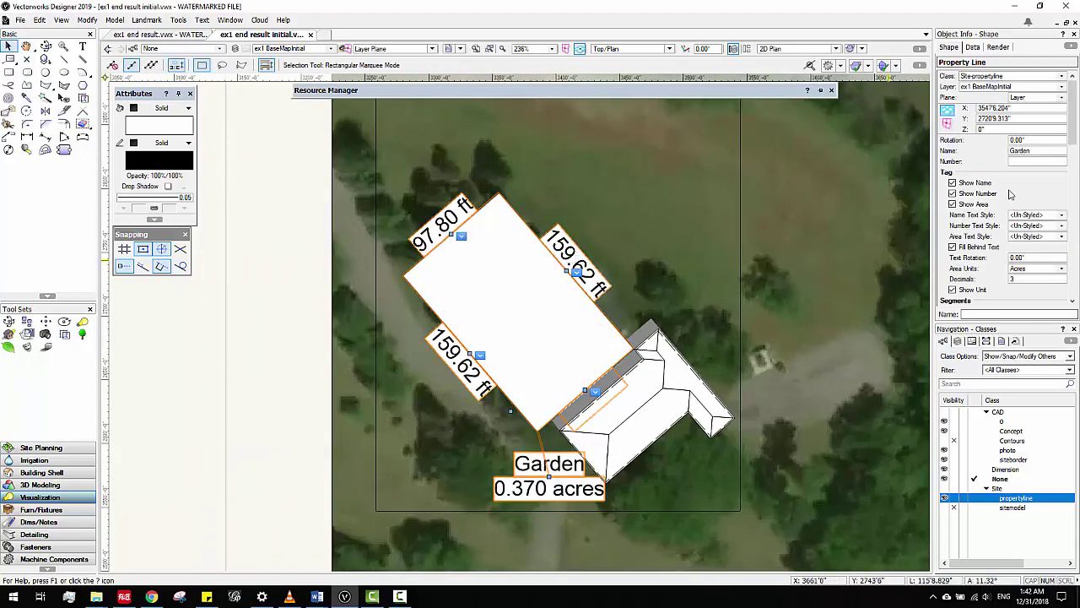
# Step: Try Square Feet as the Garden property line's area units, and set them back to Acres
pyautogui.scroll(-2, 993, 213)
pyautogui.click(1026, 226)
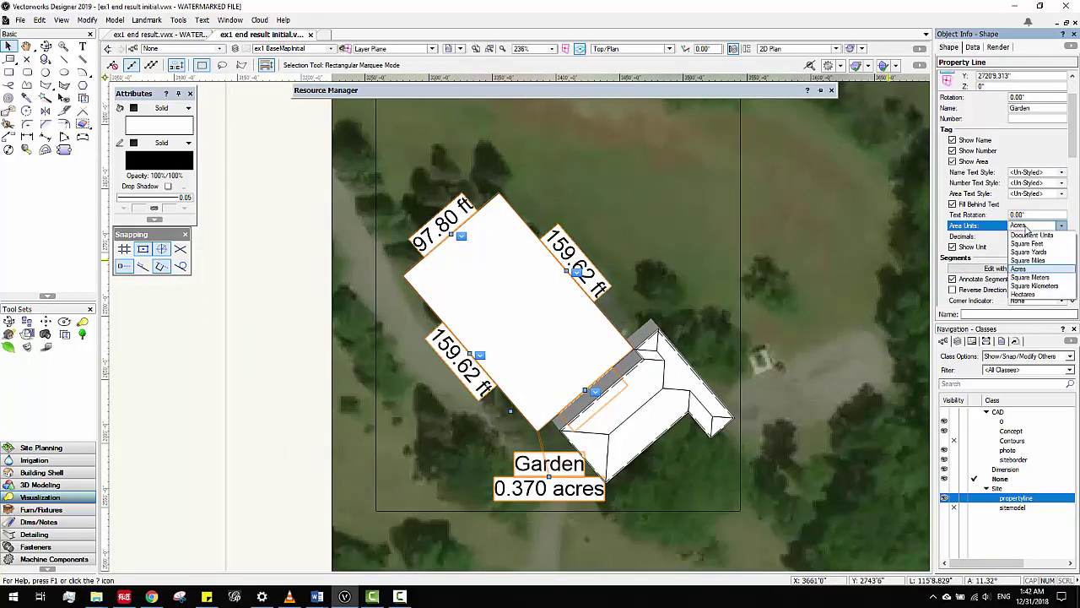
pyautogui.click(1027, 244)
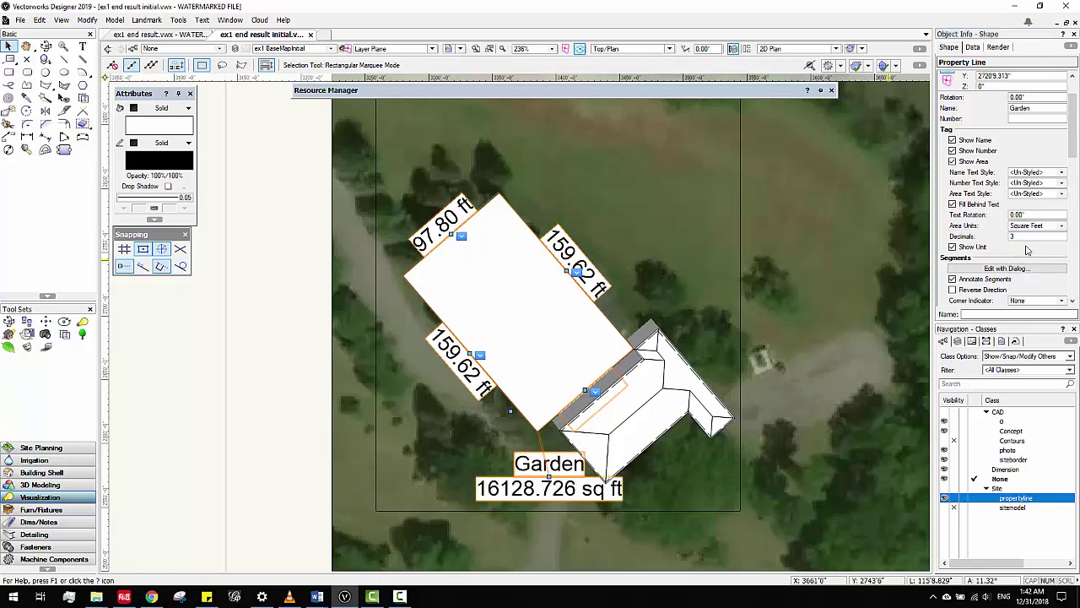
pyautogui.click(1029, 226)
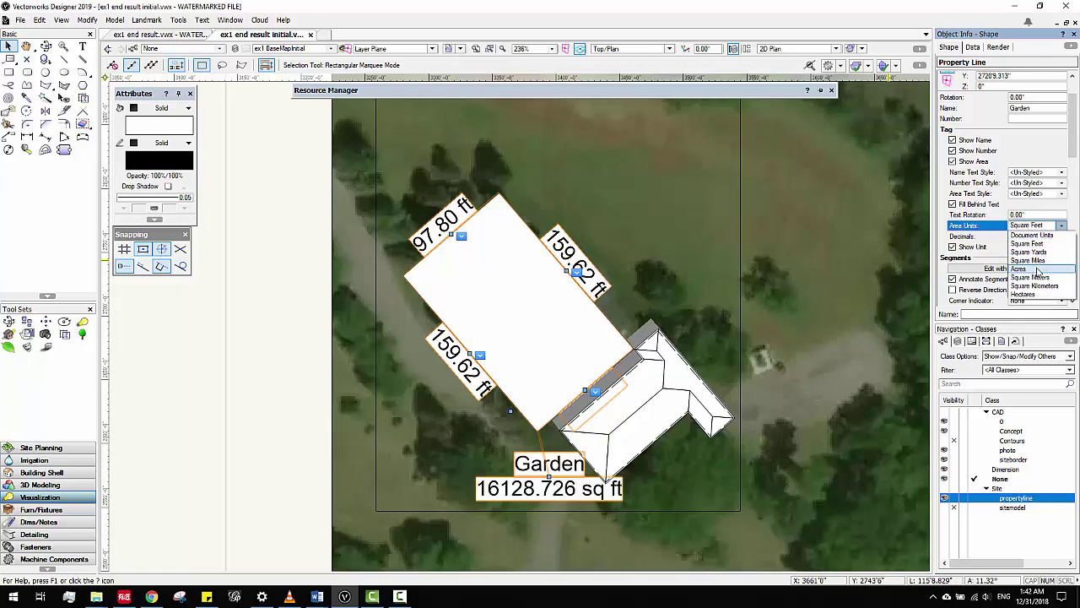
pyautogui.click(992, 249)
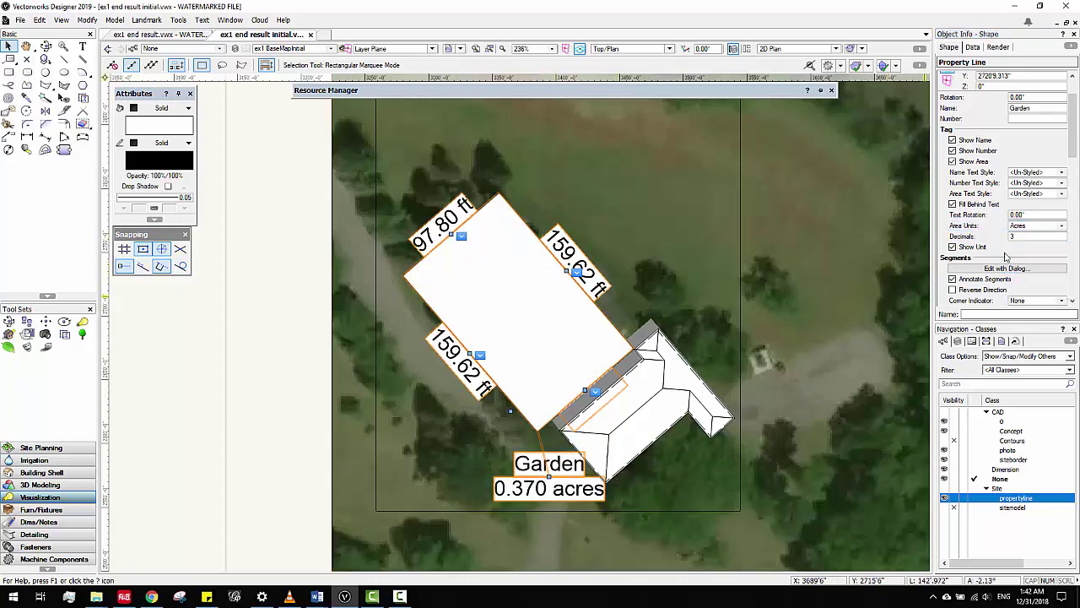
# Step: Try Yards as the Garden property line's segment units, and set them back to Feet
pyautogui.click(1005, 257)
pyautogui.scroll(-1, 1004, 257)
pyautogui.scroll(-1, 1005, 258)
pyautogui.scroll(-1, 1009, 260)
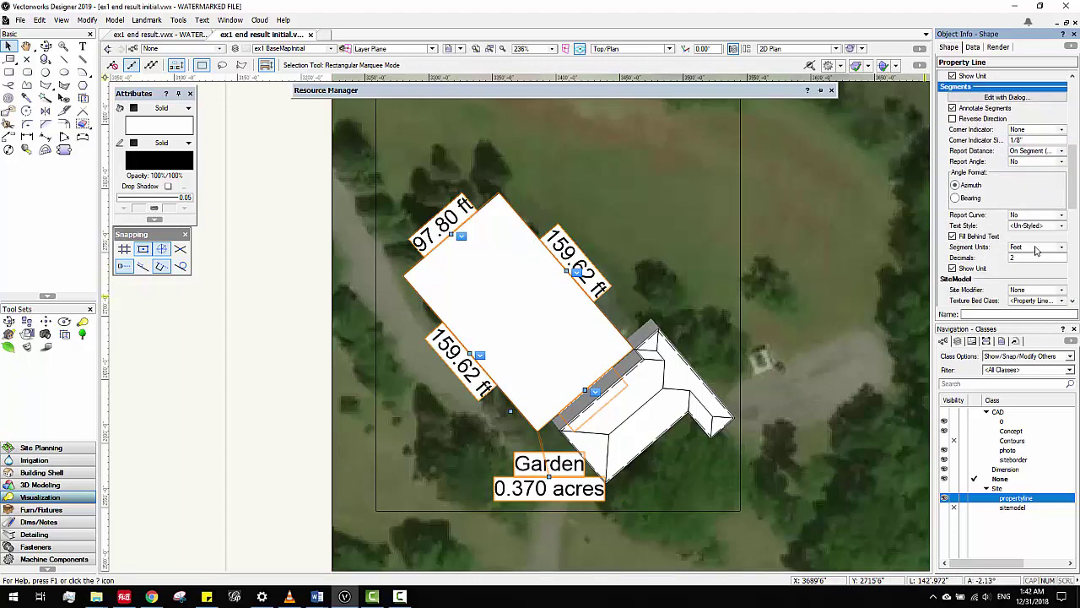
pyautogui.click(1036, 249)
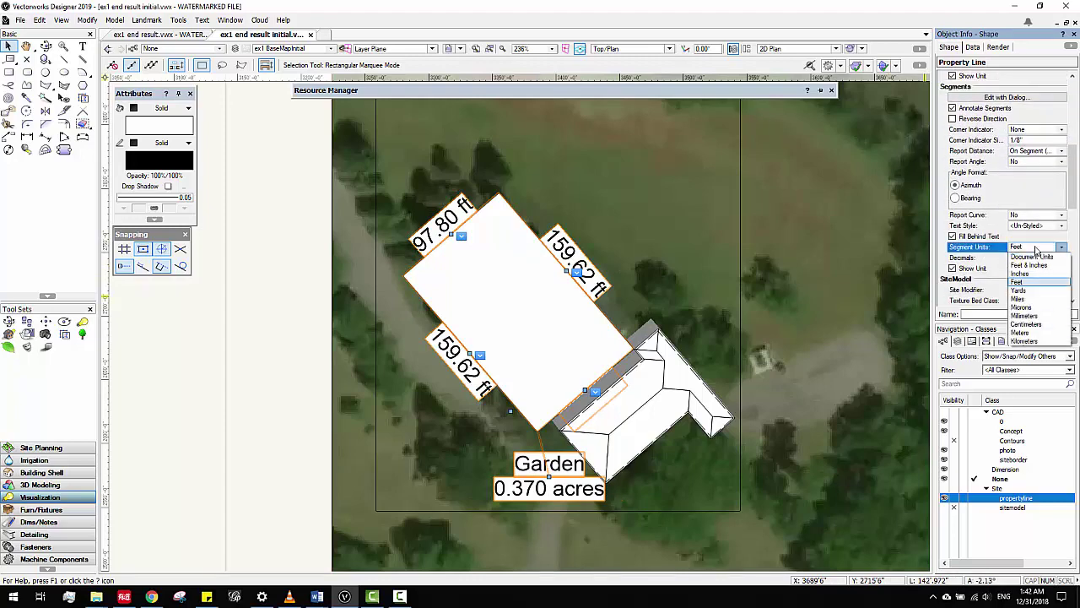
pyautogui.click(1027, 294)
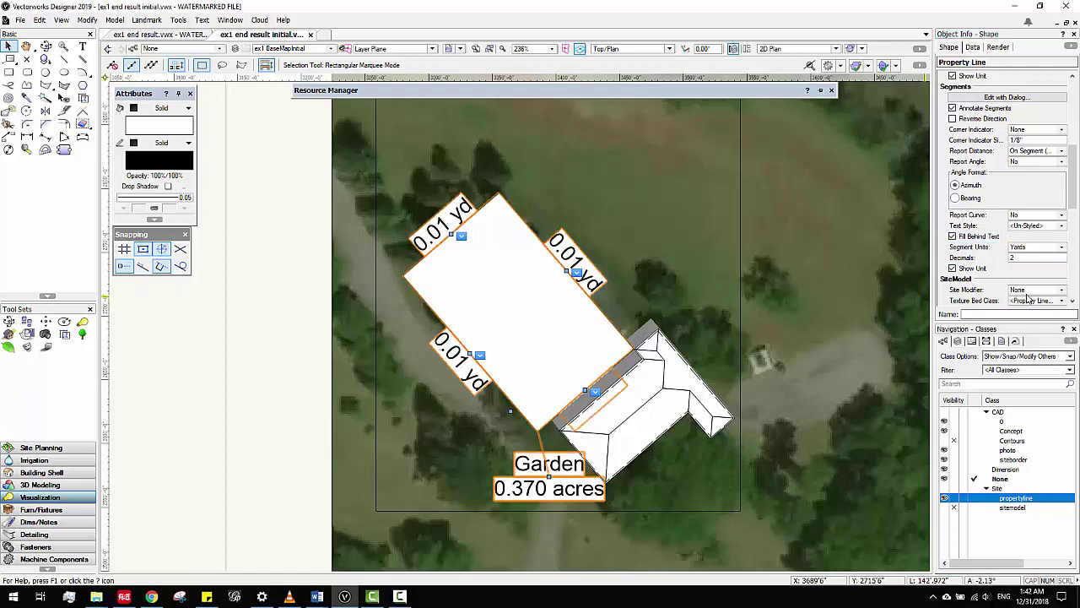
pyautogui.click(1028, 249)
pyautogui.click(1025, 287)
# Step: Make the Site-propertyline class invisible and the Site-sitemodel class visible
pyautogui.moveTo(658, 329); pyautogui.dragTo(666, 293, button='middle')
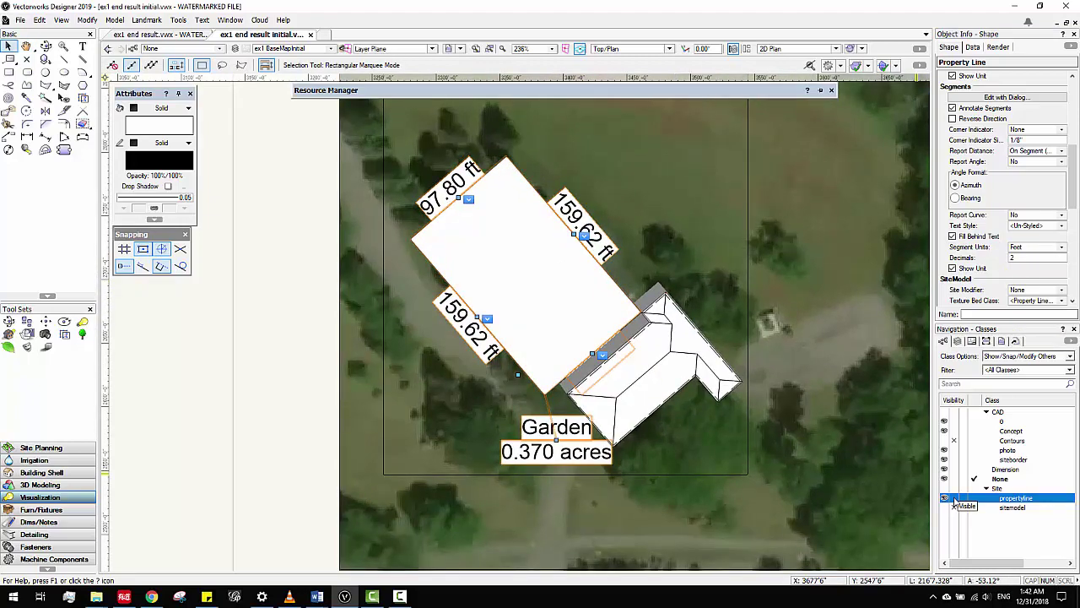
pyautogui.click(954, 498)
pyautogui.click(945, 507)
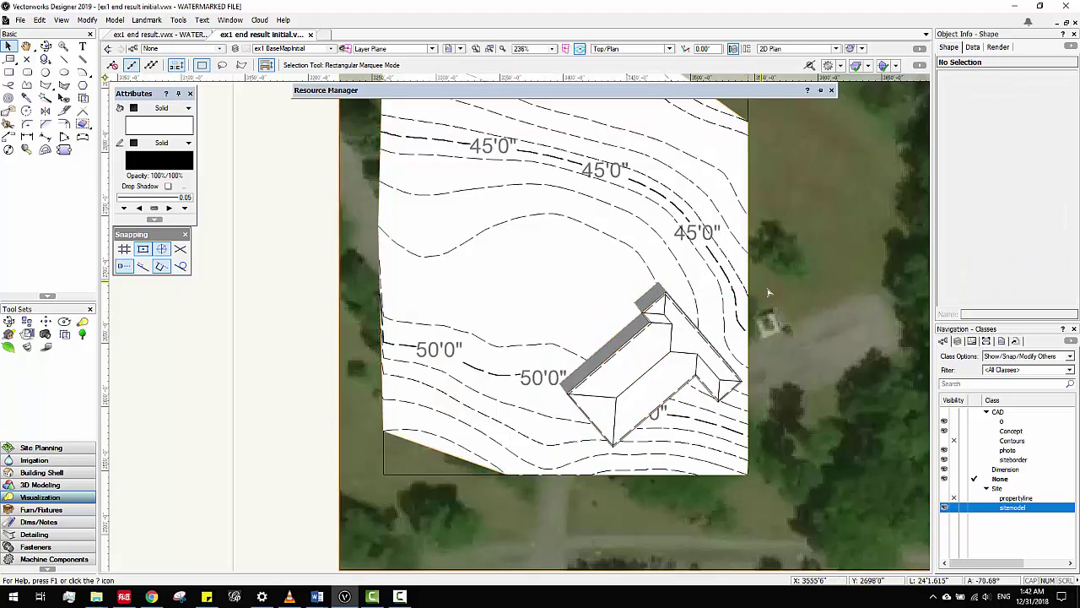
pyautogui.moveTo(714, 174); pyautogui.dragTo(744, 215, button='middle')
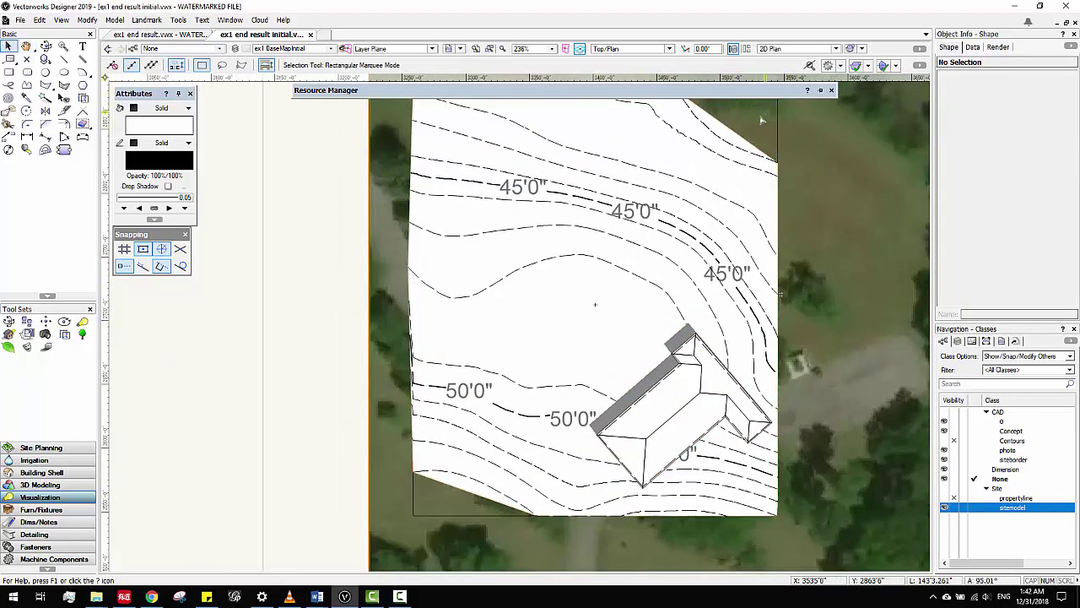
# Step: Place a Heliodon beside the aerial photo, west of the site model, with 0° rotation
pyautogui.click(8, 338)
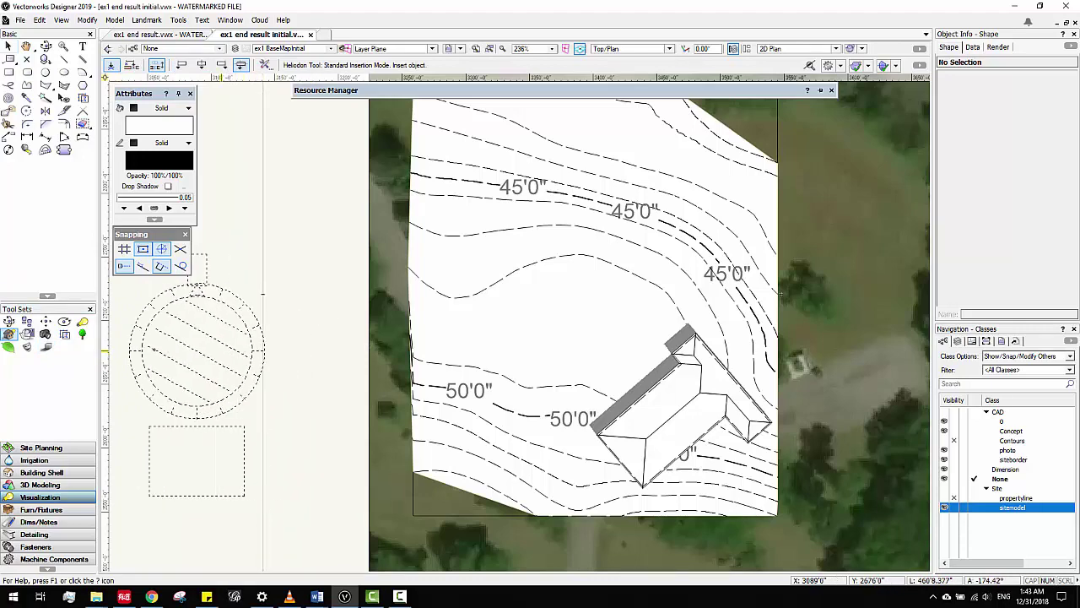
pyautogui.click(280, 344)
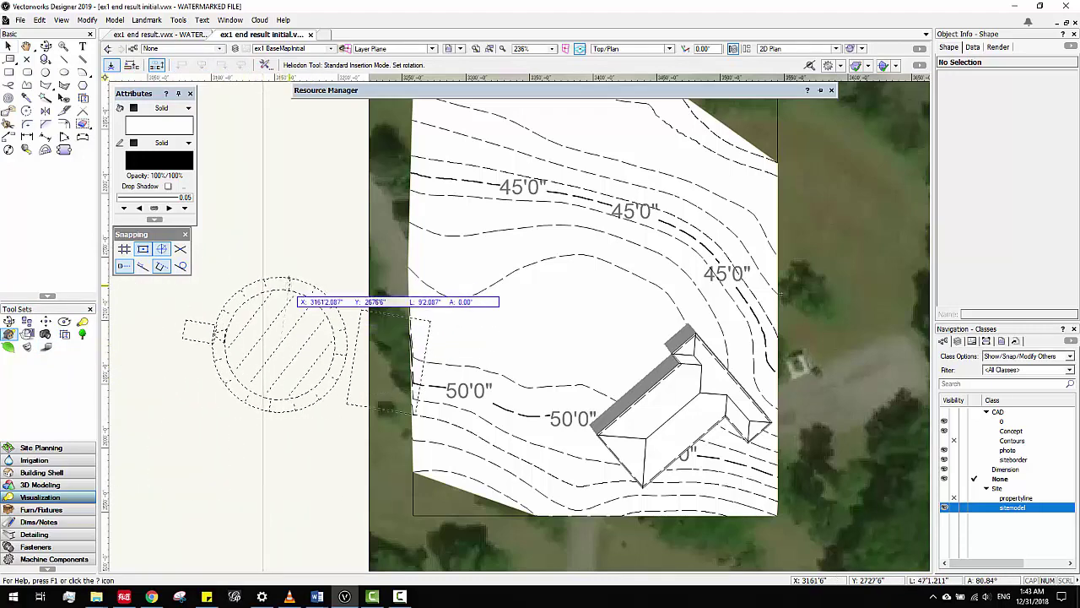
pyautogui.click(324, 344)
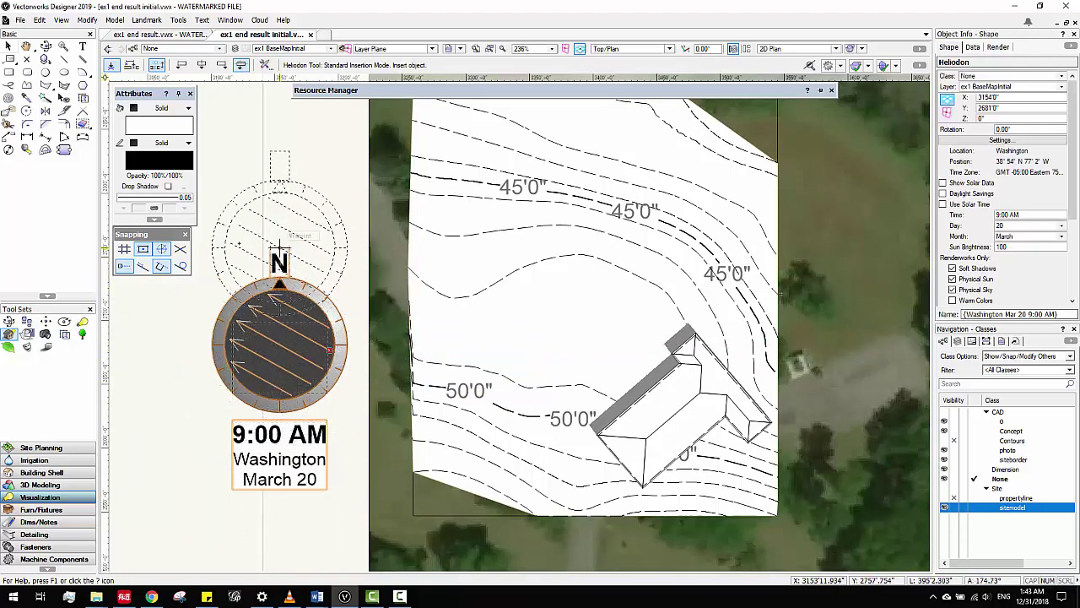
pyautogui.click(8, 46)
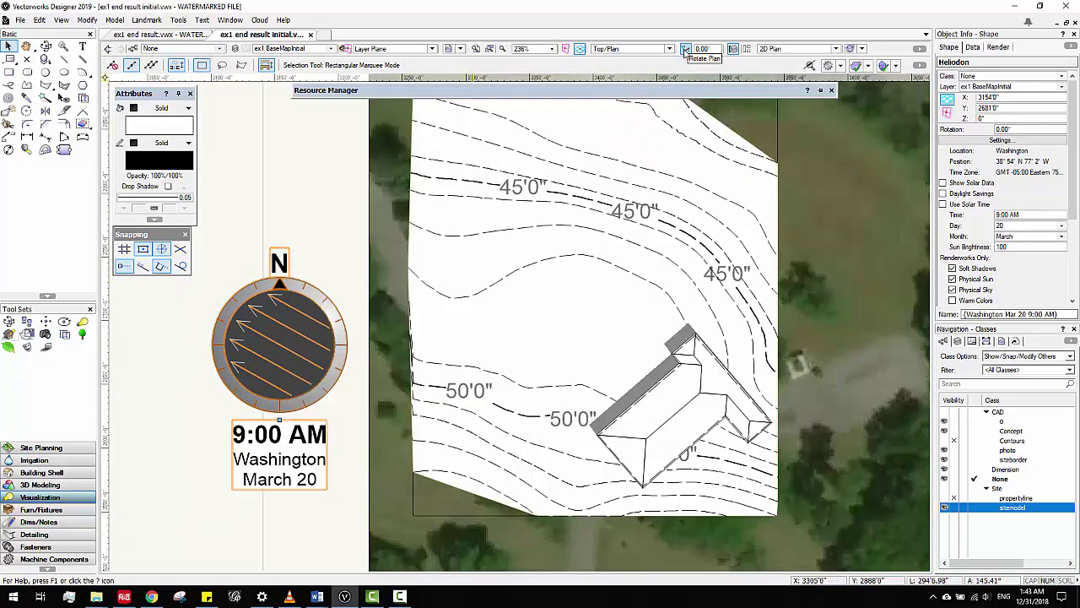
# Step: Render the site from above in OpenGL, keeping Use Shadows on with Low shadow quality
pyautogui.click(669, 48)
pyautogui.click(692, 59)
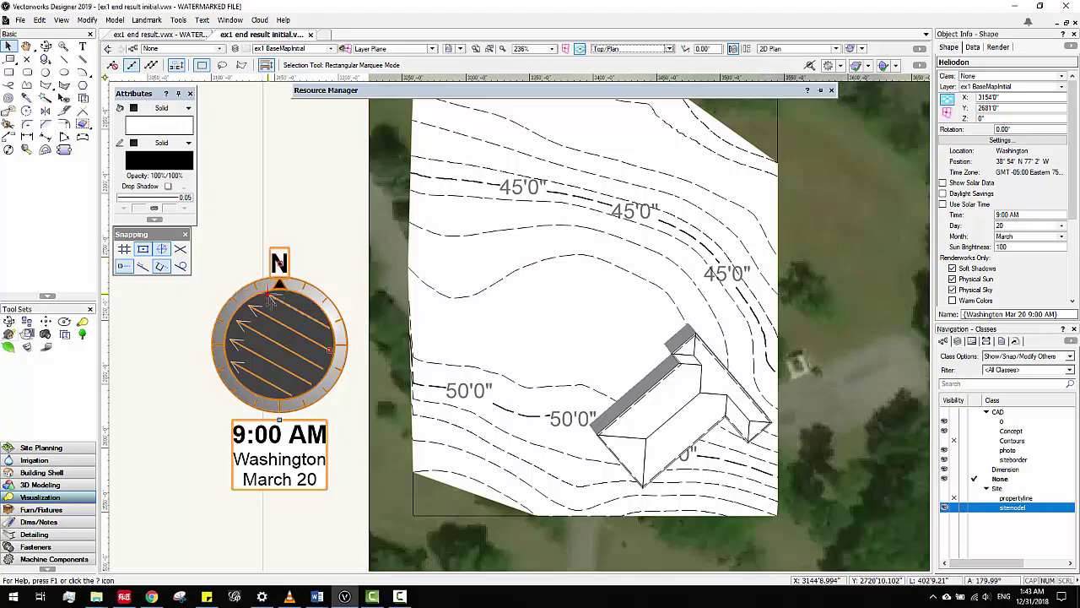
pyautogui.click(861, 49)
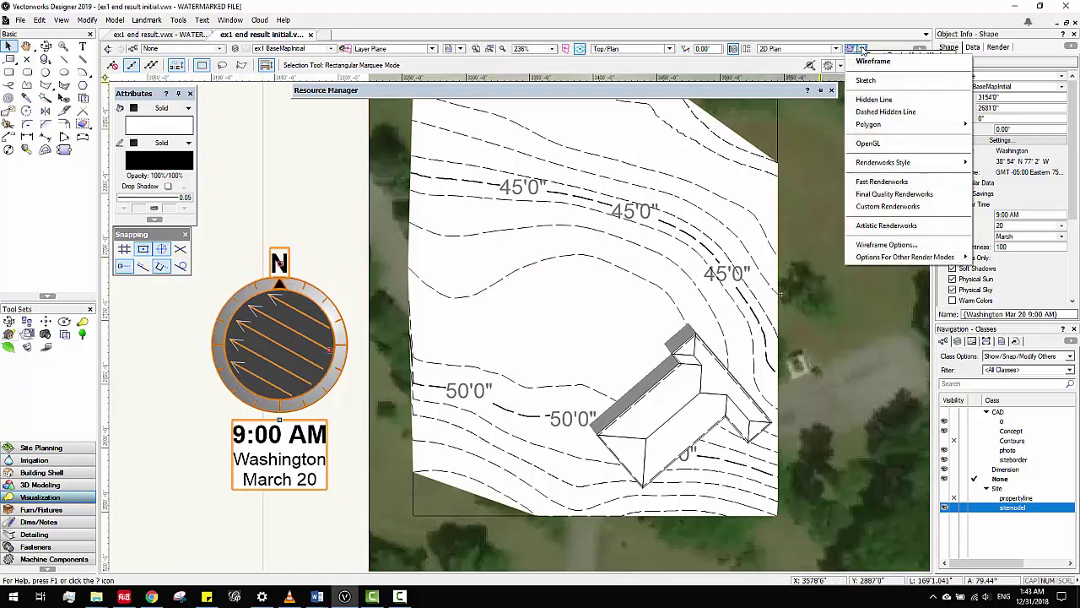
pyautogui.click(900, 143)
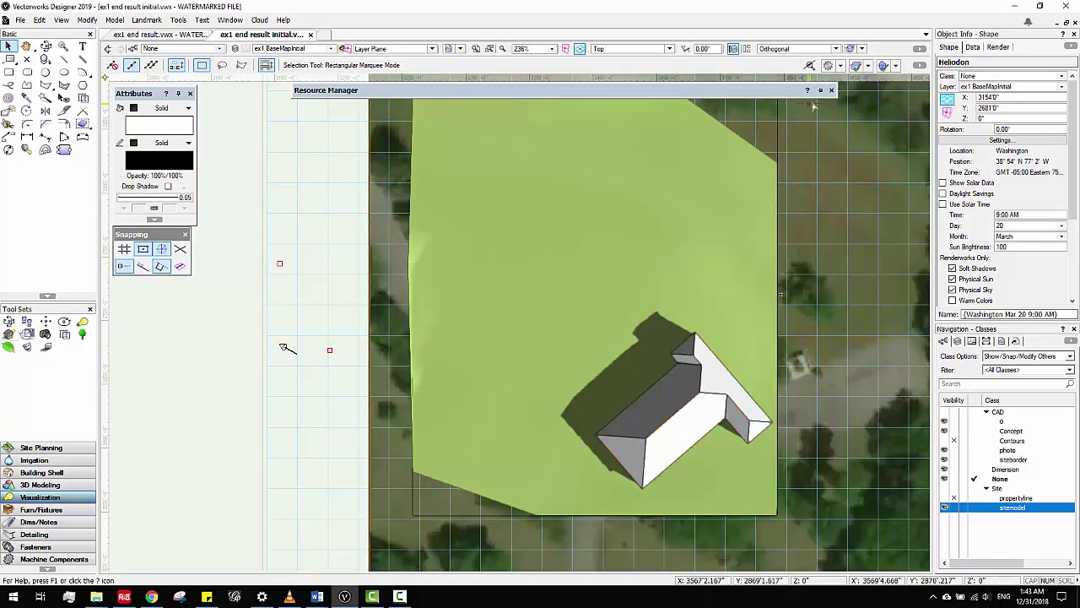
pyautogui.click(852, 48)
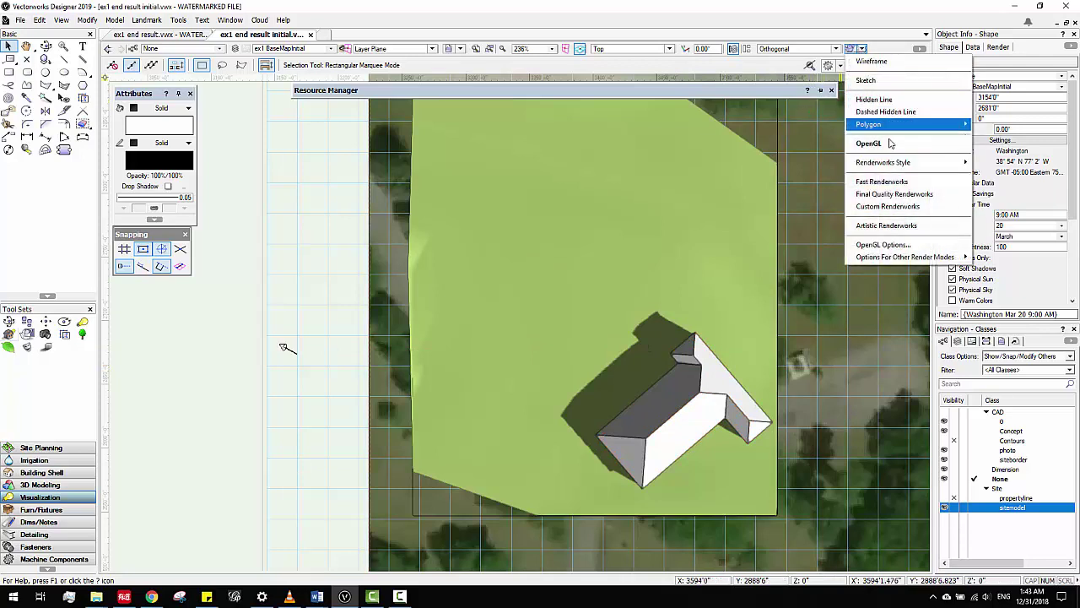
pyautogui.click(883, 244)
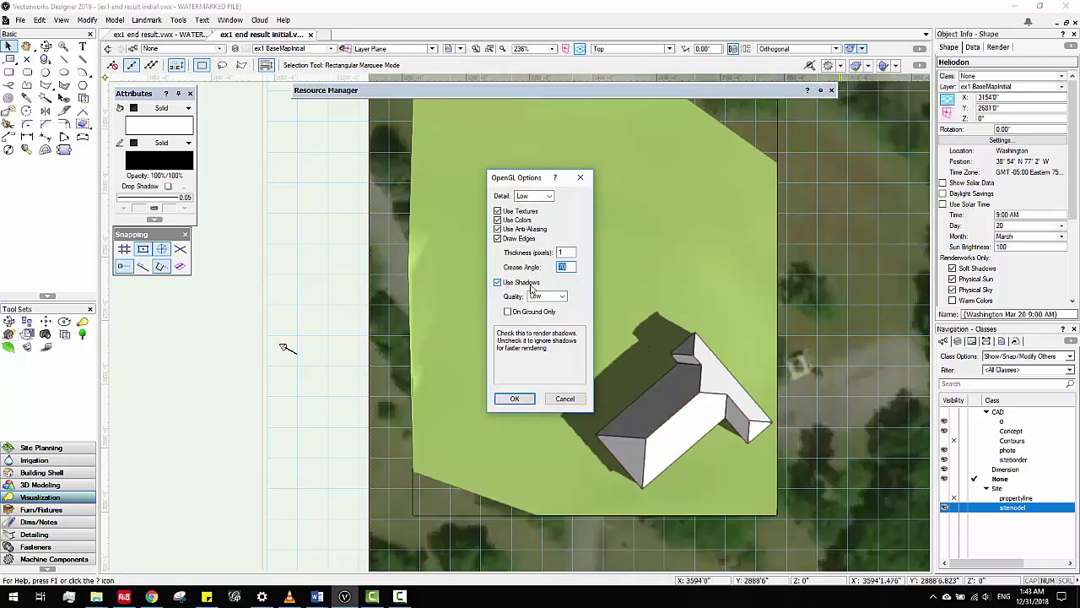
pyautogui.click(514, 398)
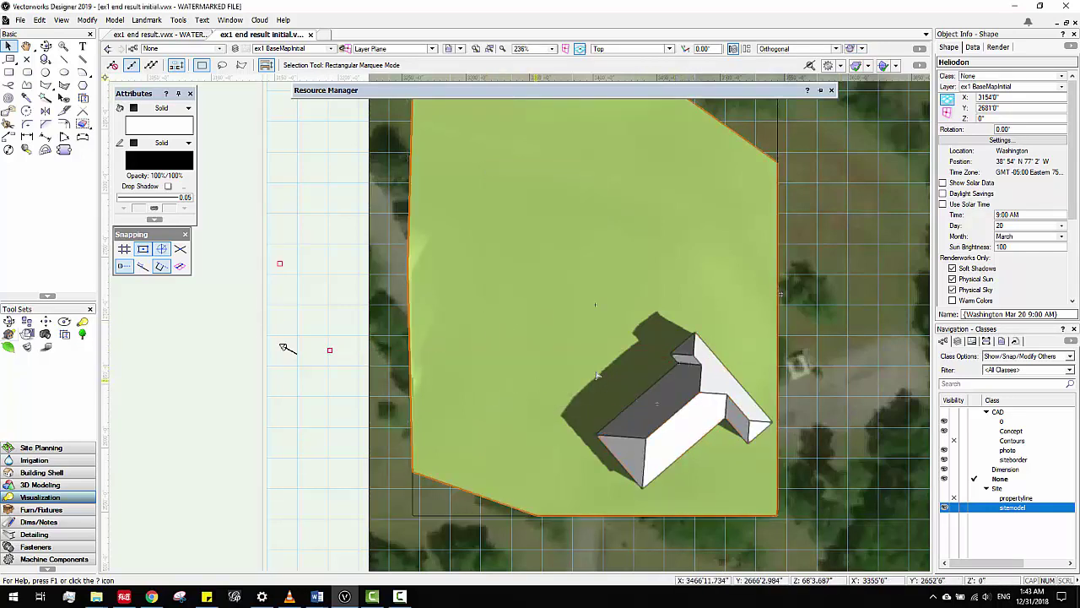
# Step: Set the heliodon's time to 3:00 PM
pyautogui.scroll(-2, 979, 219)
pyautogui.click(1005, 173)
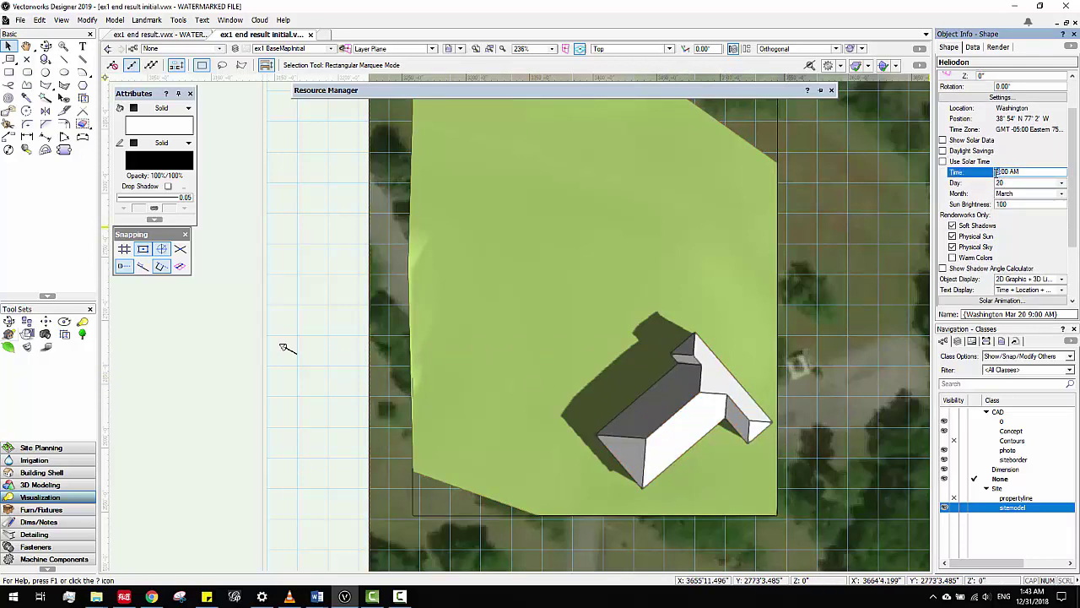
pyautogui.press('Return')
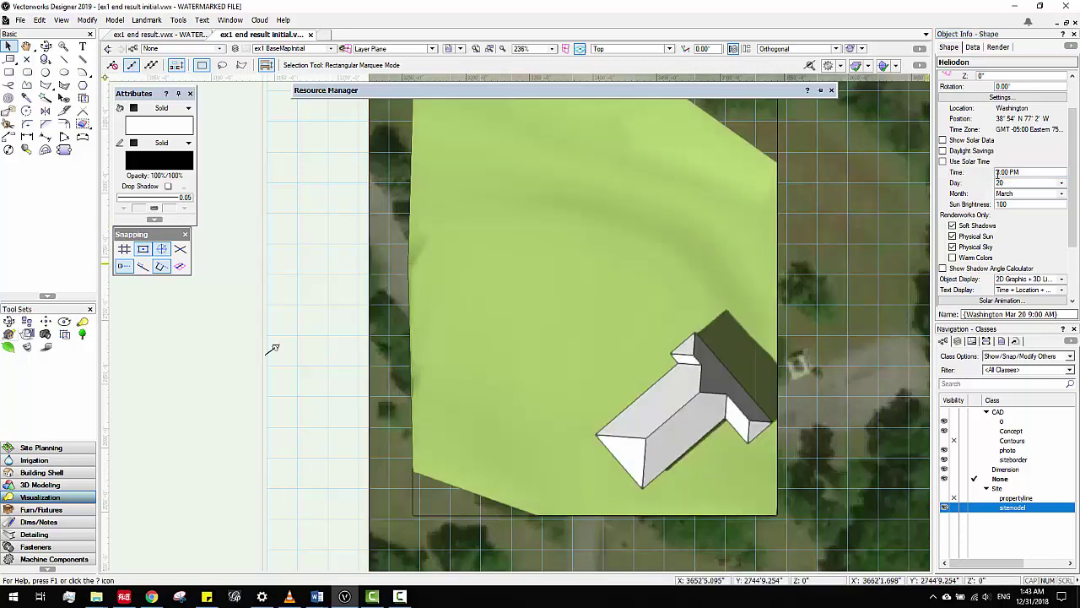
pyautogui.click(1000, 173)
# Step: Try January as the heliodon's month, and set it to May
pyautogui.click(1008, 195)
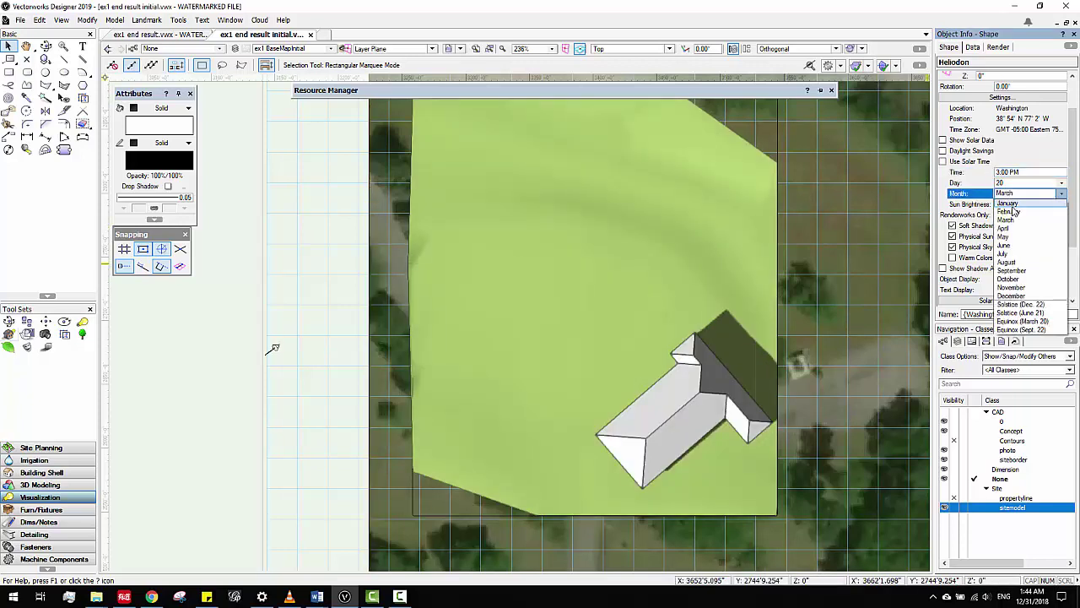
pyautogui.click(1008, 205)
pyautogui.click(1013, 195)
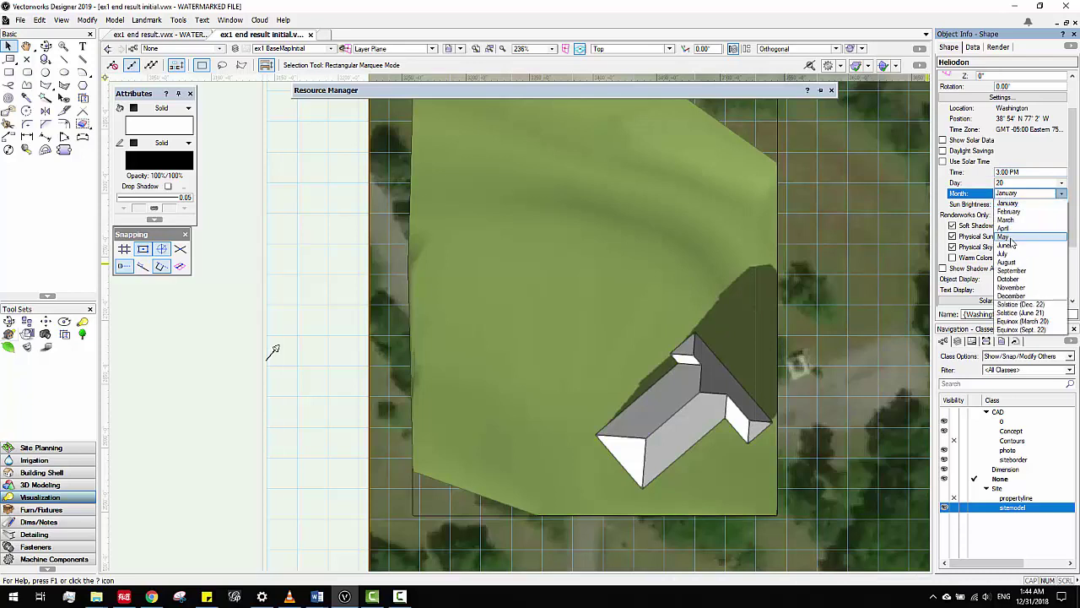
pyautogui.click(1011, 239)
# Step: Set the heliodon's time to 8:00 AM to study the building's morning shadow
pyautogui.click(1006, 173)
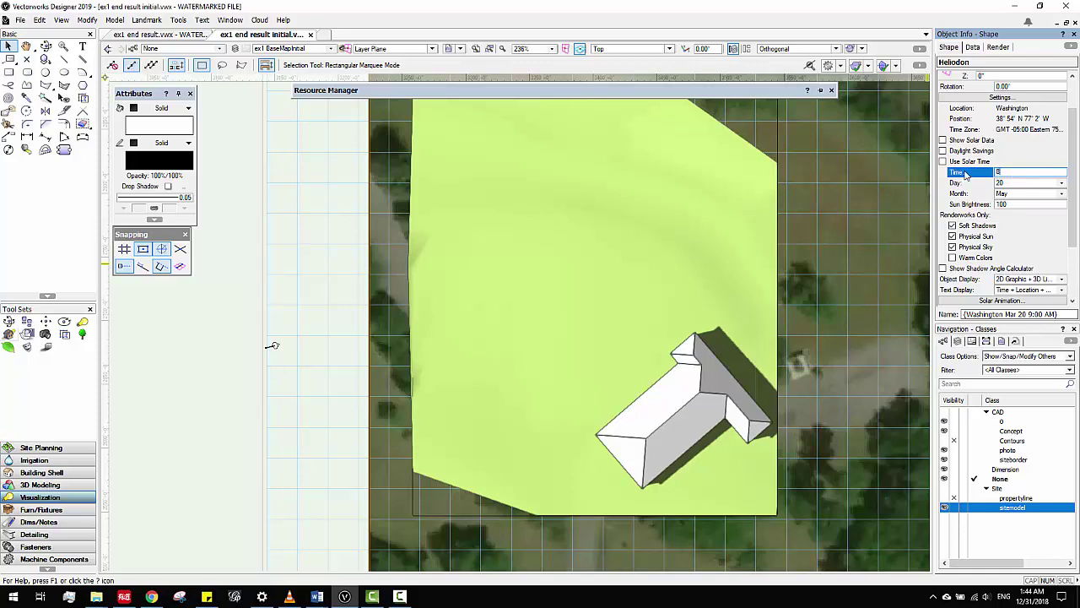
pyautogui.write('8am')
pyautogui.press('Return')
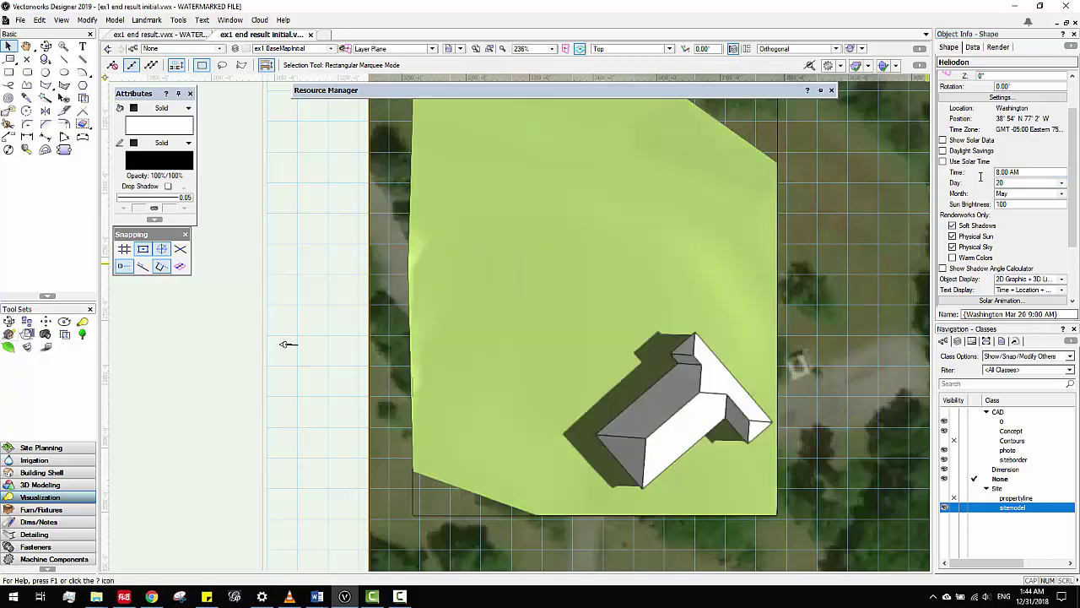
pyautogui.moveTo(728, 350)
pyautogui.mouseDown(button='middle')
pyautogui.moveTo(721, 328)
pyautogui.moveTo(662, 351)
pyautogui.mouseUp(button='middle')
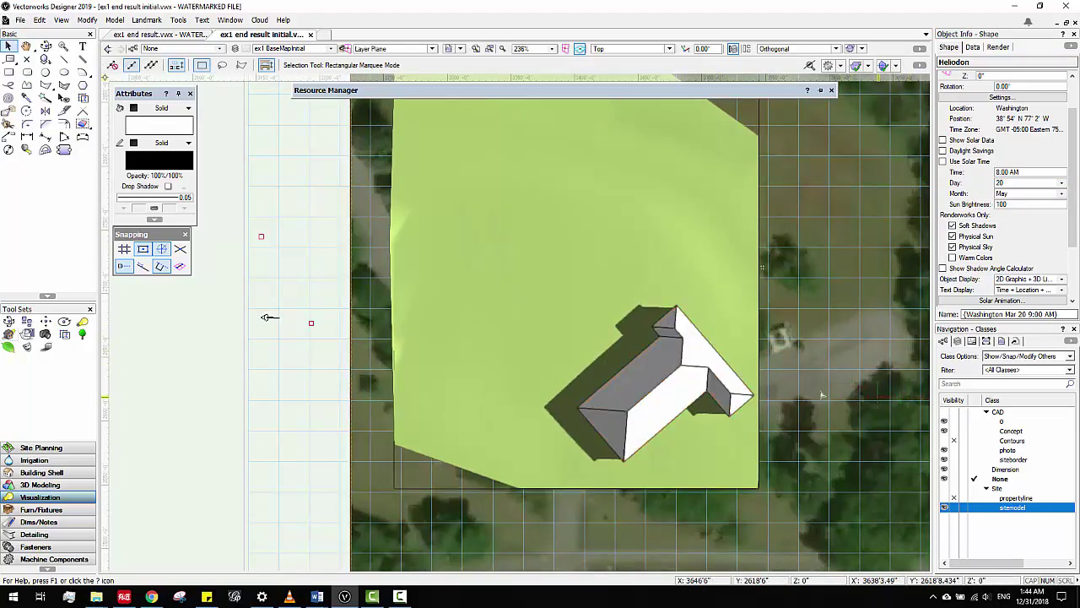